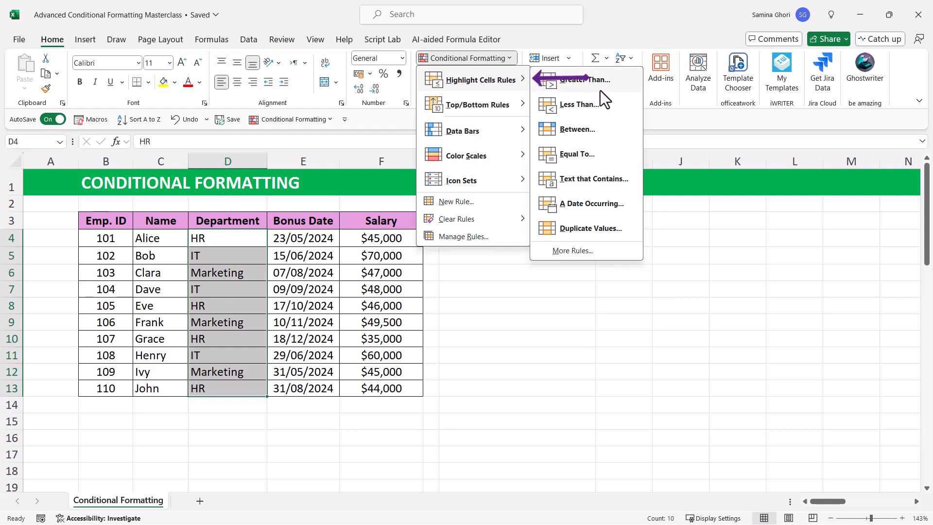
# Step: Add a Text That Contains rule for "HR" to the Department cells with Yellow Fill with Dark Yellow Text
pyautogui.click(585, 181)
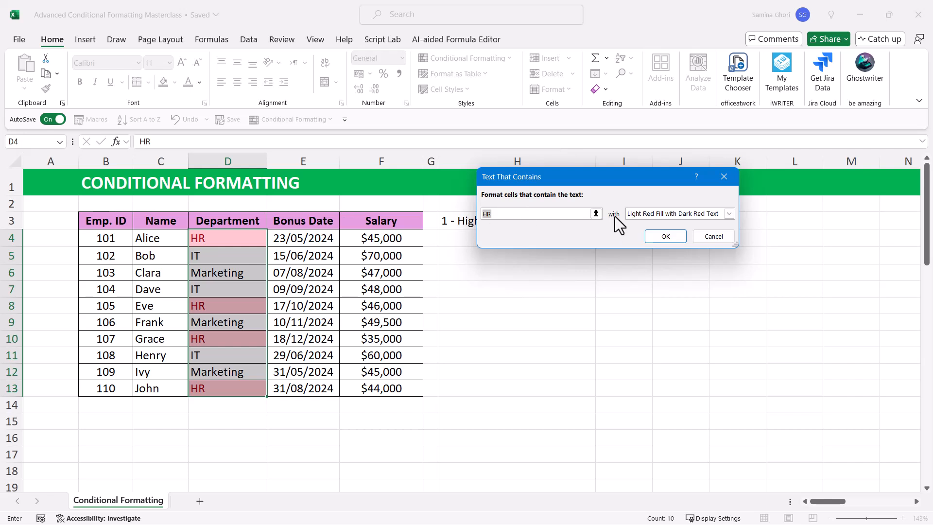
pyautogui.click(727, 214)
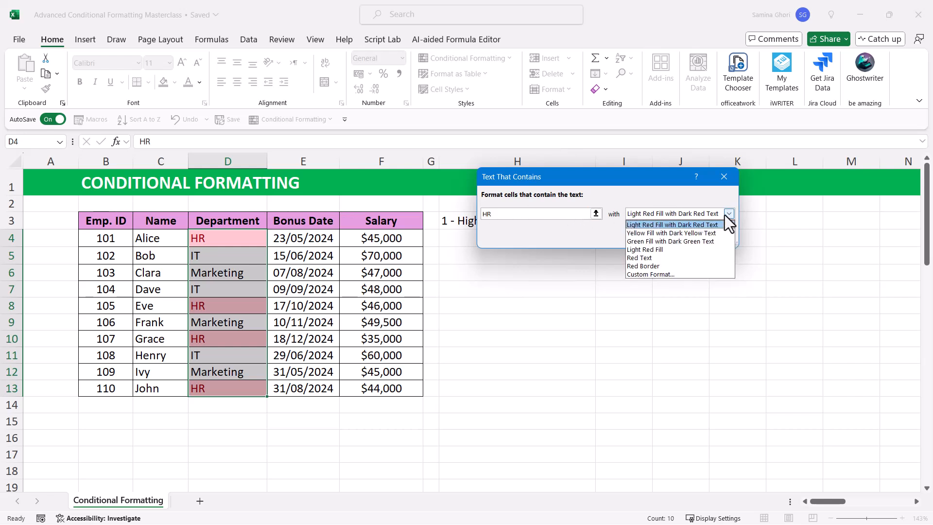
pyautogui.click(664, 233)
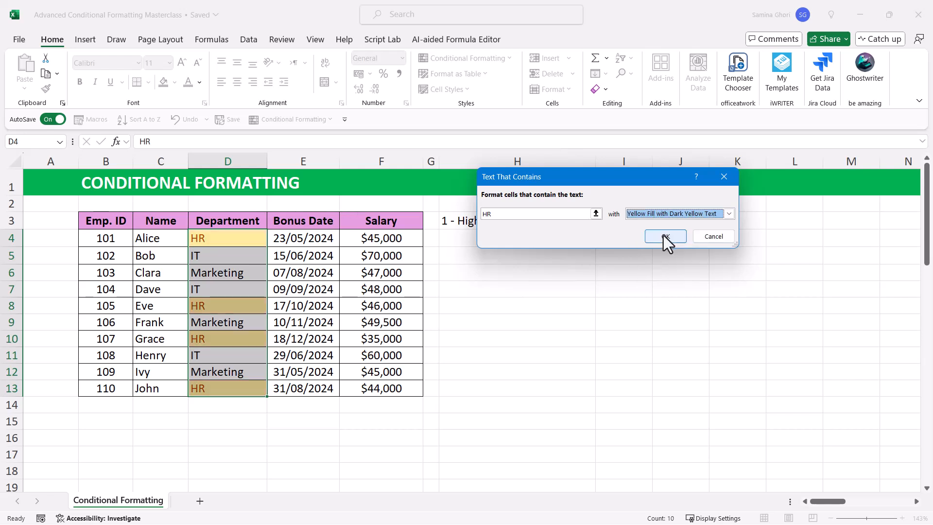
pyautogui.moveTo(629, 182); pyautogui.dragTo(592, 250)
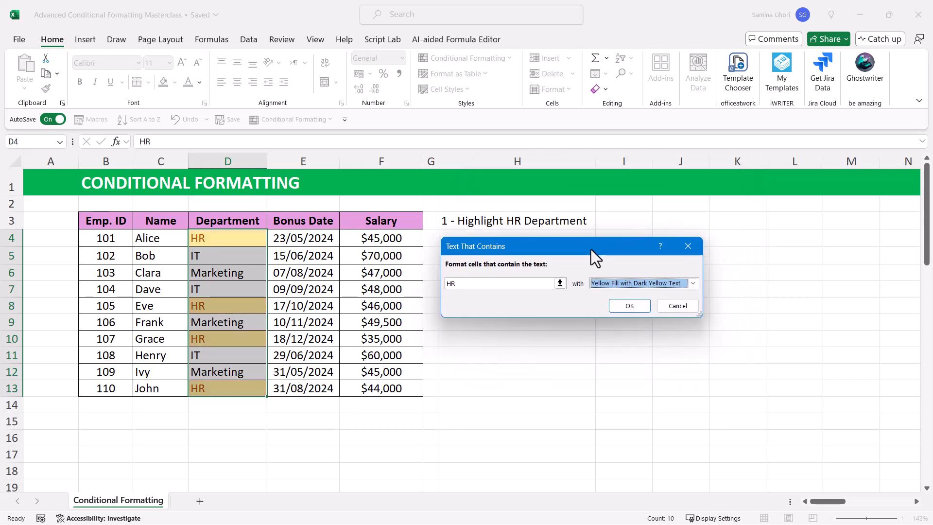
pyautogui.click(629, 305)
pyautogui.click(501, 267)
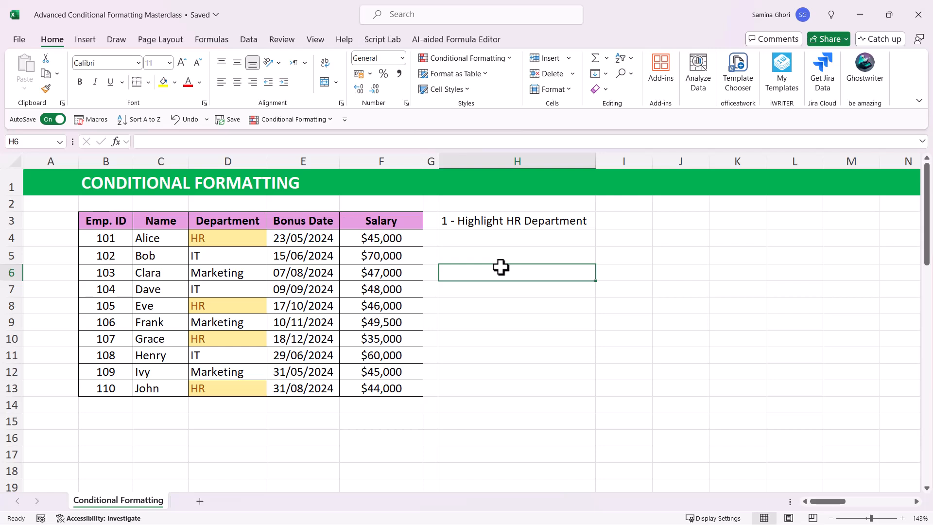
# Step: Add a second Text That Contains rule for "IT" to Department cells D4:D13 with Yellow Fill with Dark Yellow Text
pyautogui.moveTo(241, 241); pyautogui.dragTo(222, 388)
pyautogui.click(506, 55)
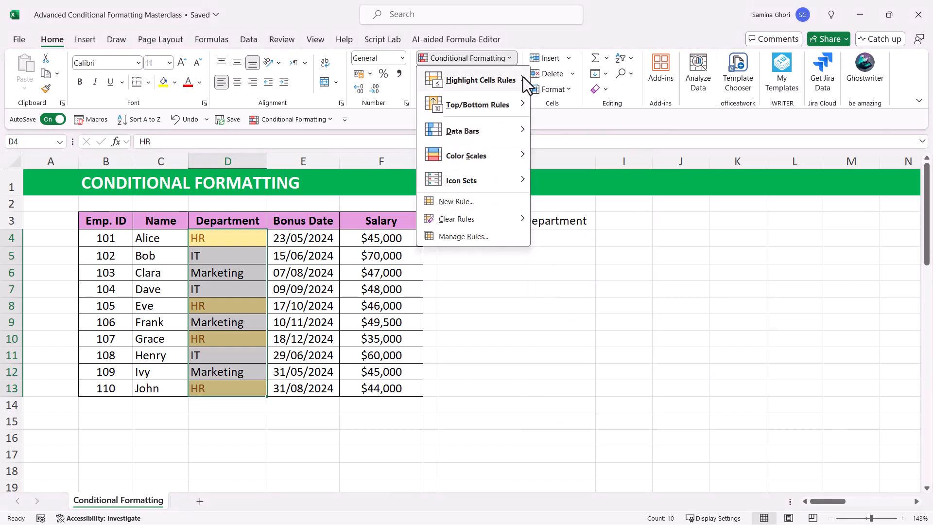
pyautogui.moveTo(523, 77)
pyautogui.click(579, 180)
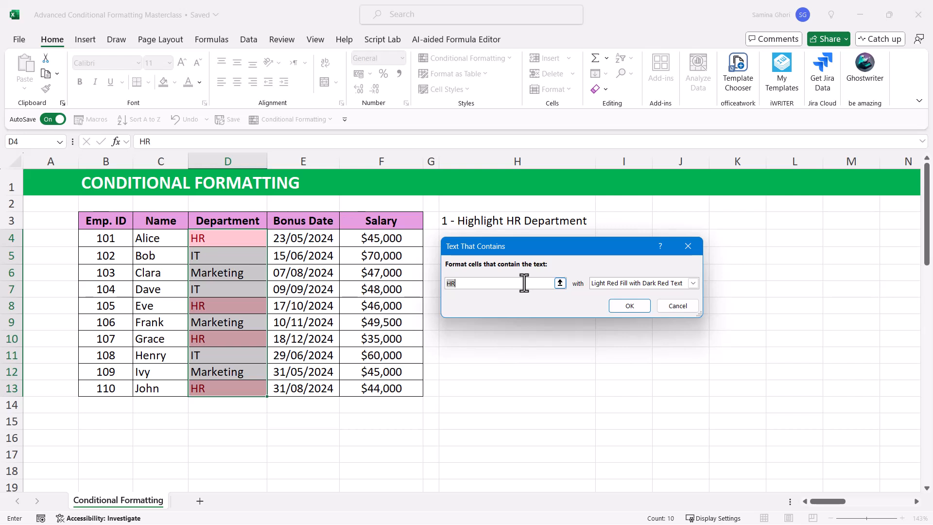
pyautogui.write('IT')
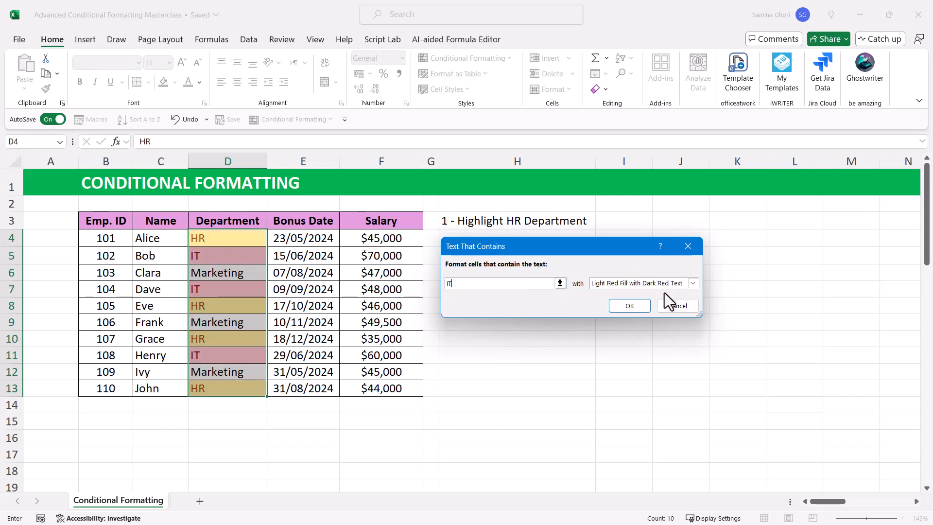
pyautogui.click(663, 284)
pyautogui.click(641, 302)
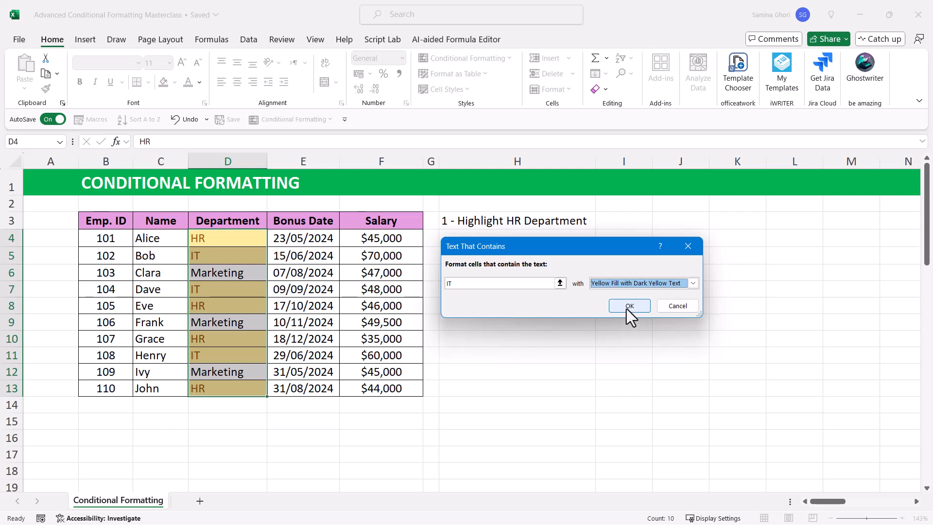
pyautogui.click(613, 308)
pyautogui.click(466, 313)
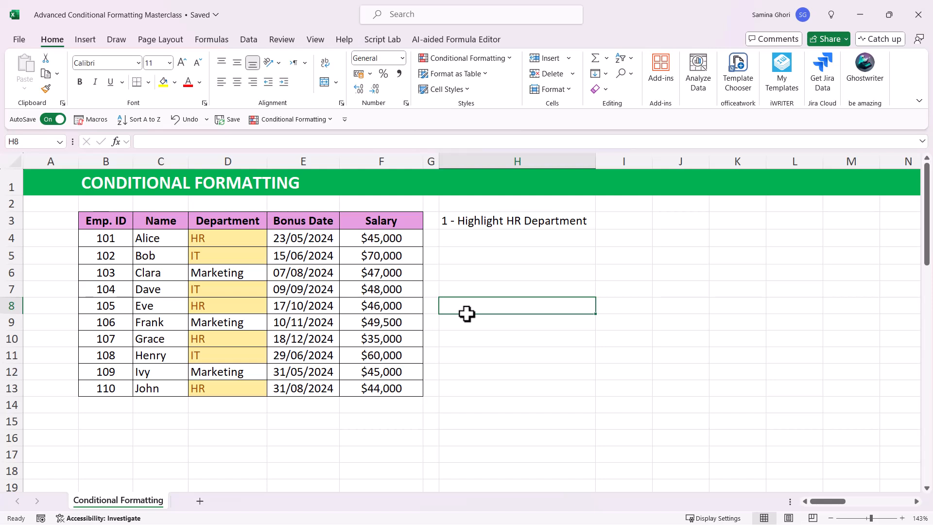
# Step: Clear the conditional formatting rules from the Department cells D4:D13 only
pyautogui.moveTo(240, 239); pyautogui.dragTo(235, 390)
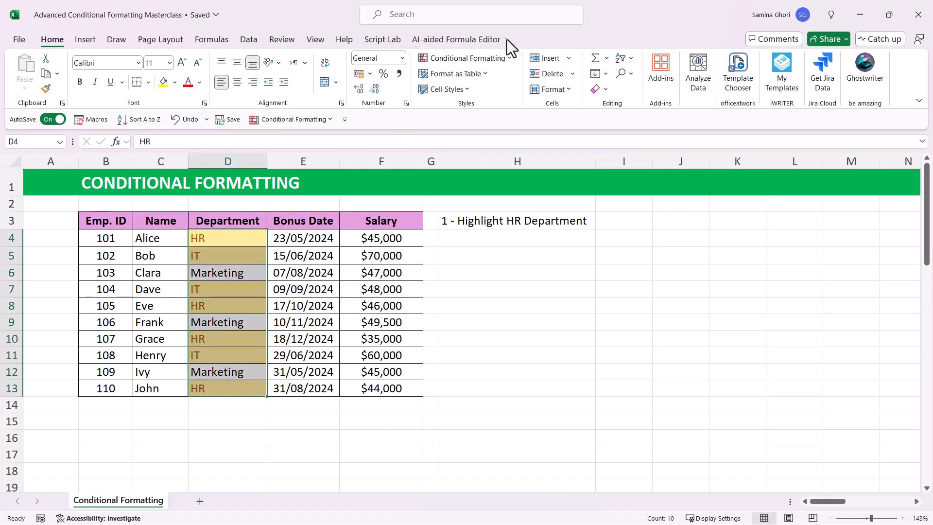
pyautogui.click(508, 56)
pyautogui.moveTo(477, 216)
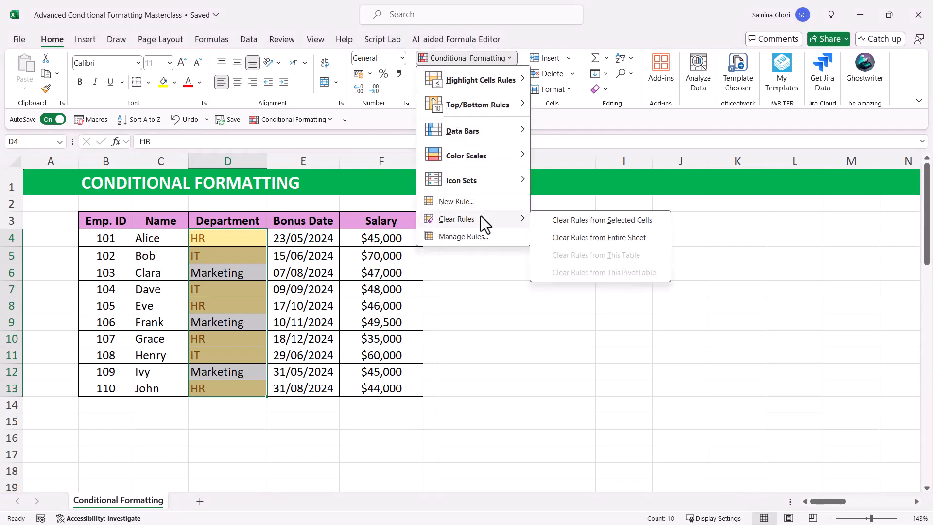
pyautogui.click(605, 220)
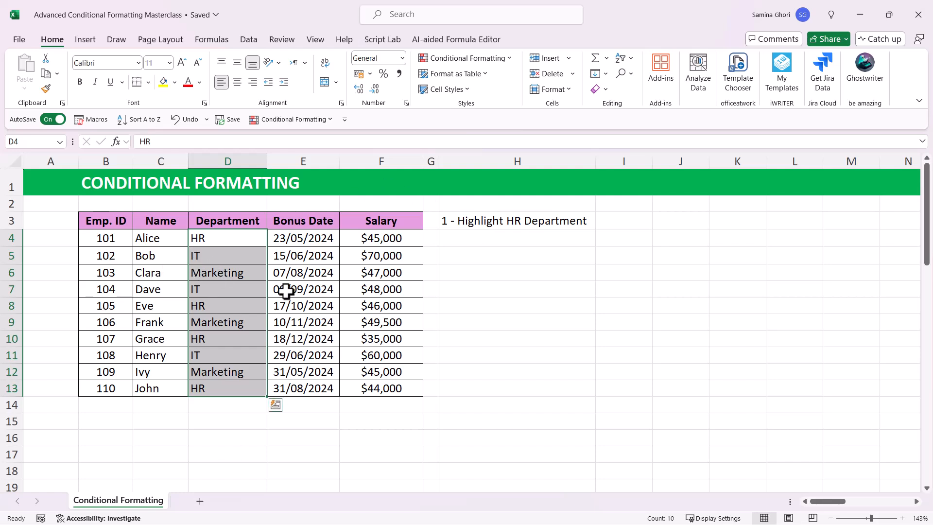
# Step: Start a formula-based formatting rule for the selected Department cells using =OR($D3="HR", $D3="IT")
pyautogui.click(510, 60)
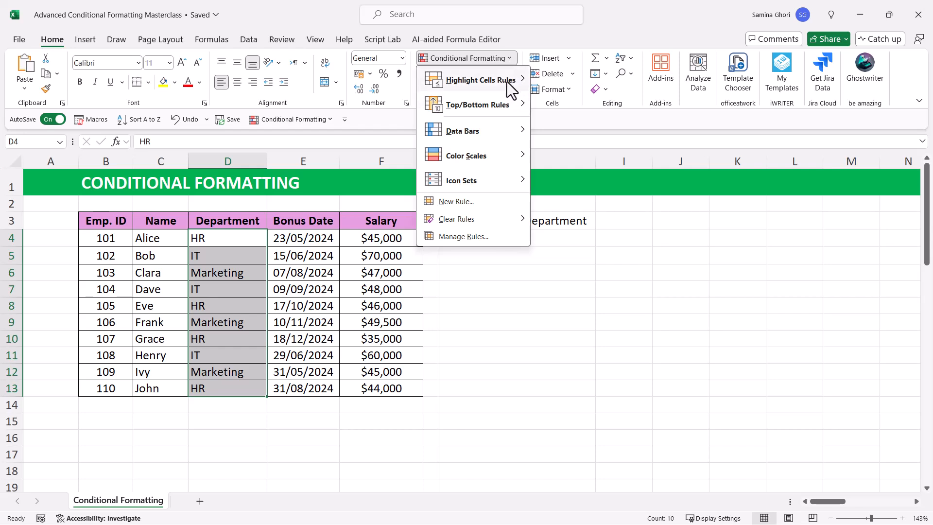
pyautogui.moveTo(505, 81)
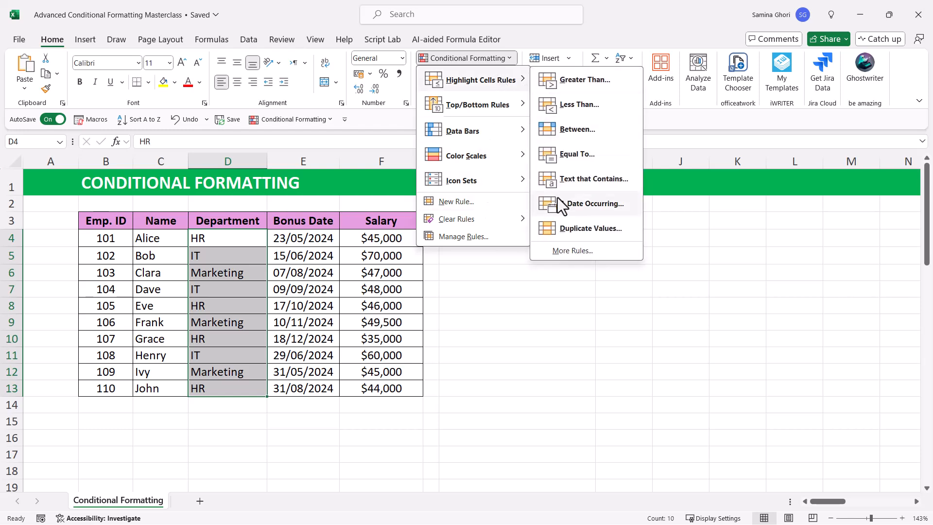
pyautogui.click(478, 203)
pyautogui.moveTo(567, 165); pyautogui.dragTo(614, 116)
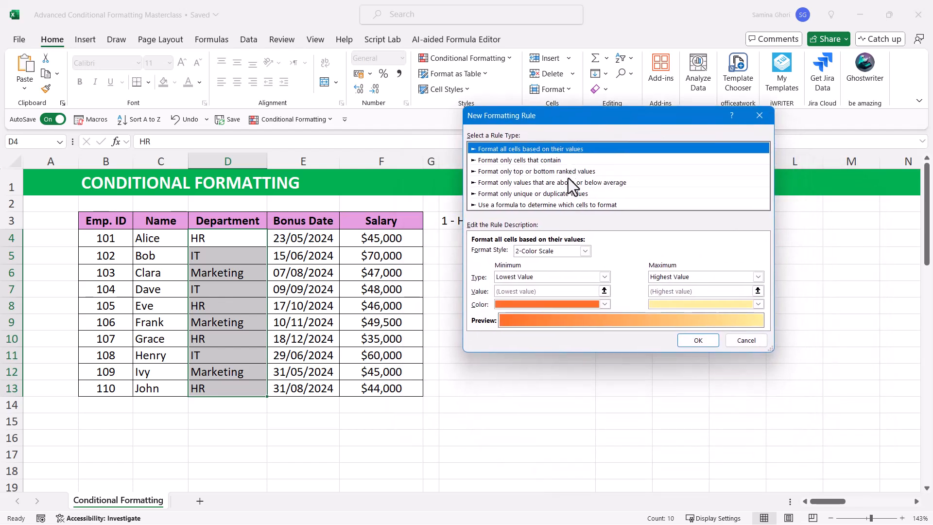
pyautogui.click(526, 206)
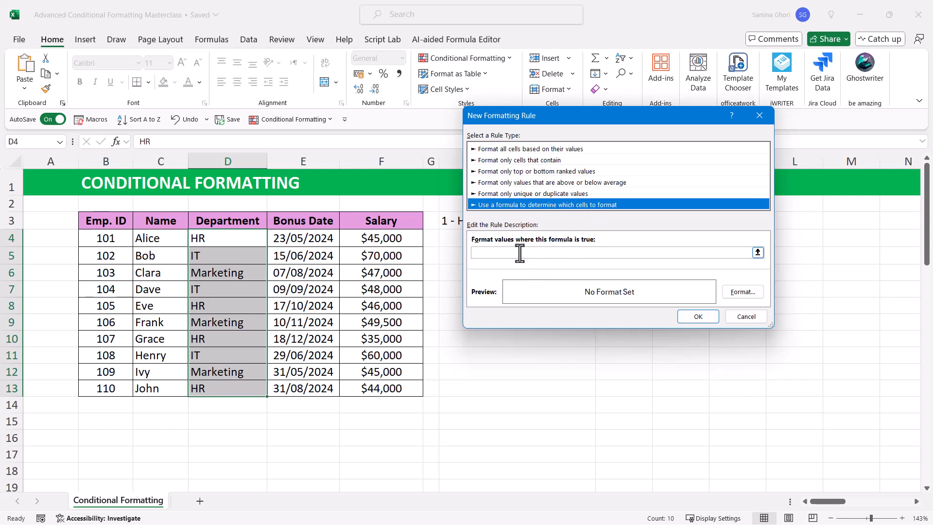
pyautogui.click(516, 252)
pyautogui.write('=OR($D3="HR", $D3="IT")')
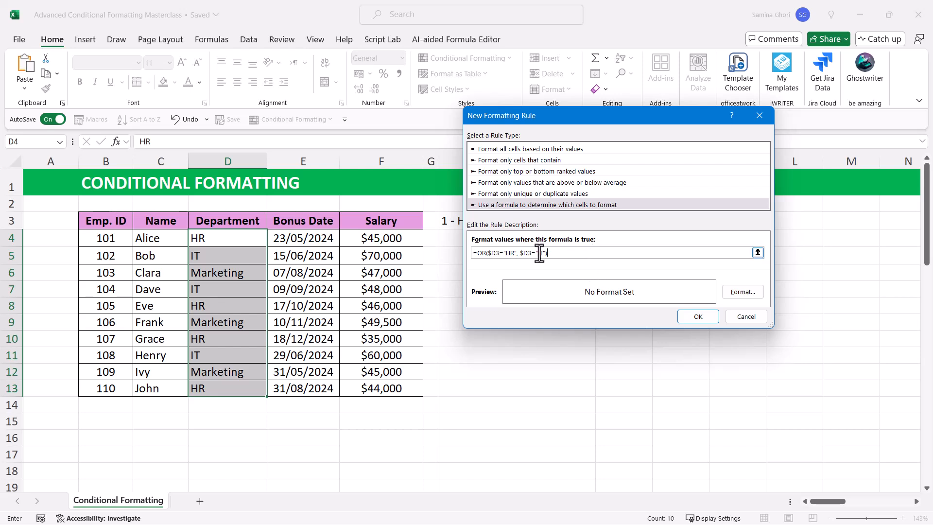
# Step: Give the formula rule a light orange background fill and apply it to the Department cells
pyautogui.click(752, 289)
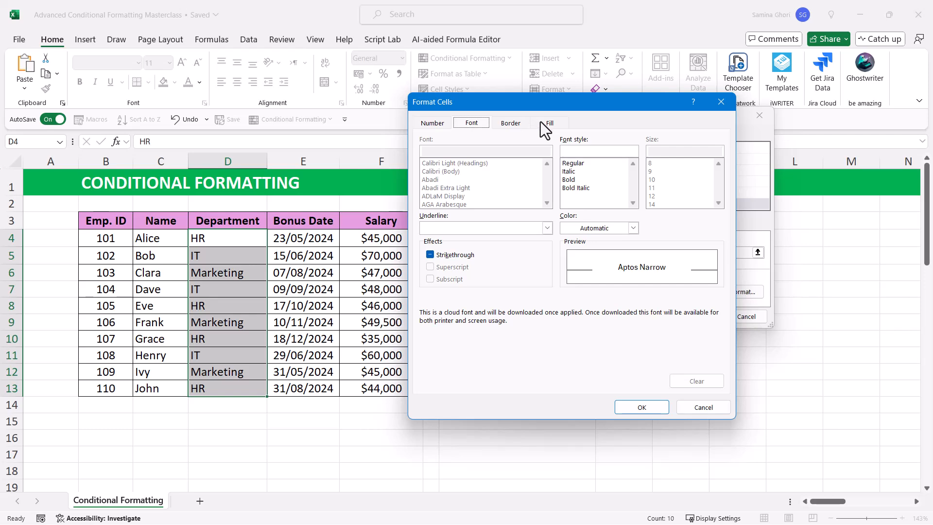
pyautogui.click(542, 122)
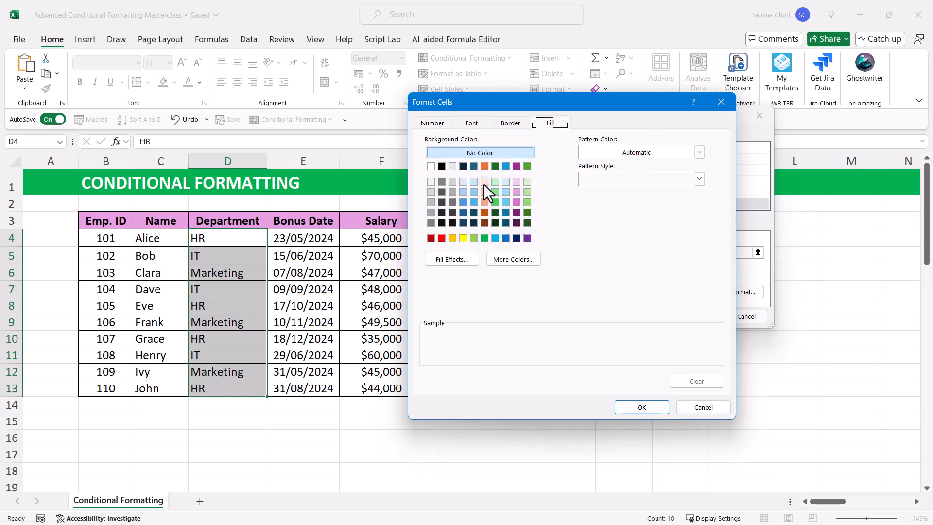
pyautogui.click(484, 183)
pyautogui.click(643, 407)
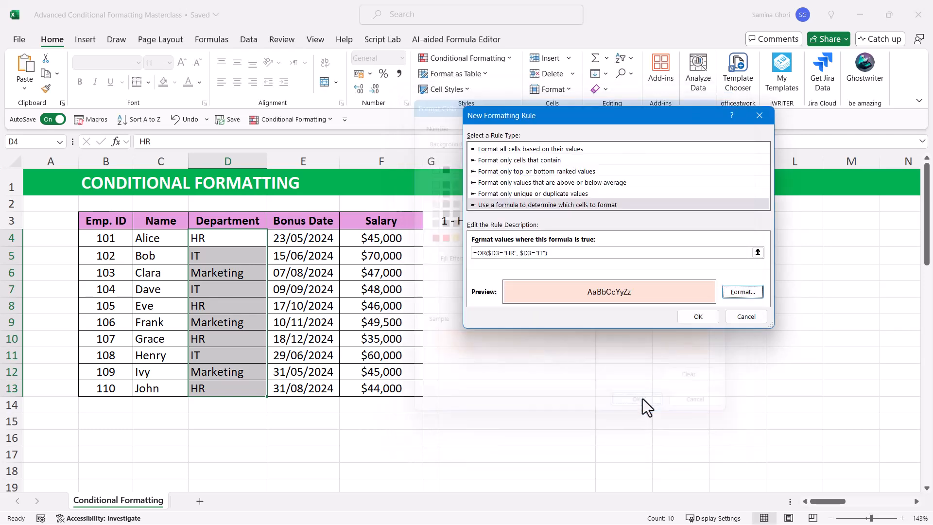
pyautogui.click(698, 317)
pyautogui.click(557, 301)
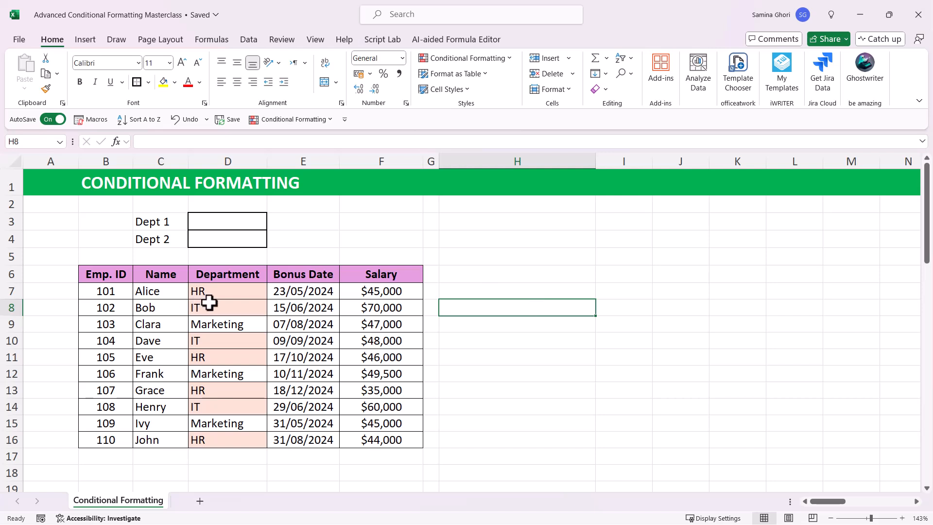
# Step: Review the conditional formatting rule applied to Department cells D7:D16 in the Rules Manager, including its formula and range
pyautogui.moveTo(215, 293); pyautogui.dragTo(226, 447)
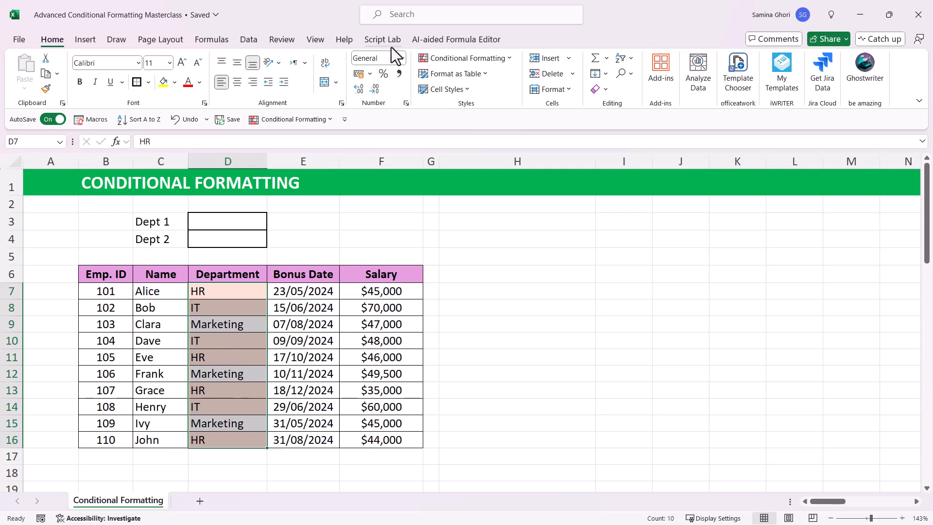
pyautogui.click(508, 59)
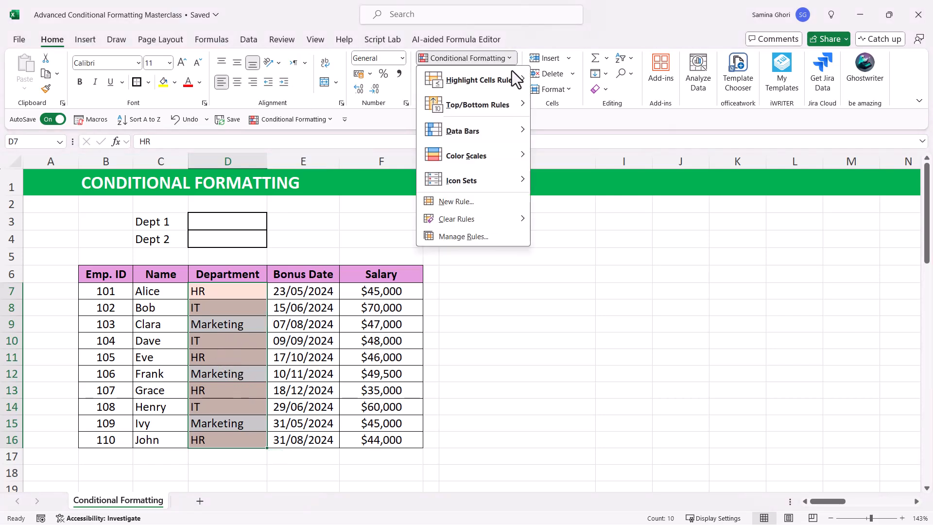
pyautogui.click(451, 237)
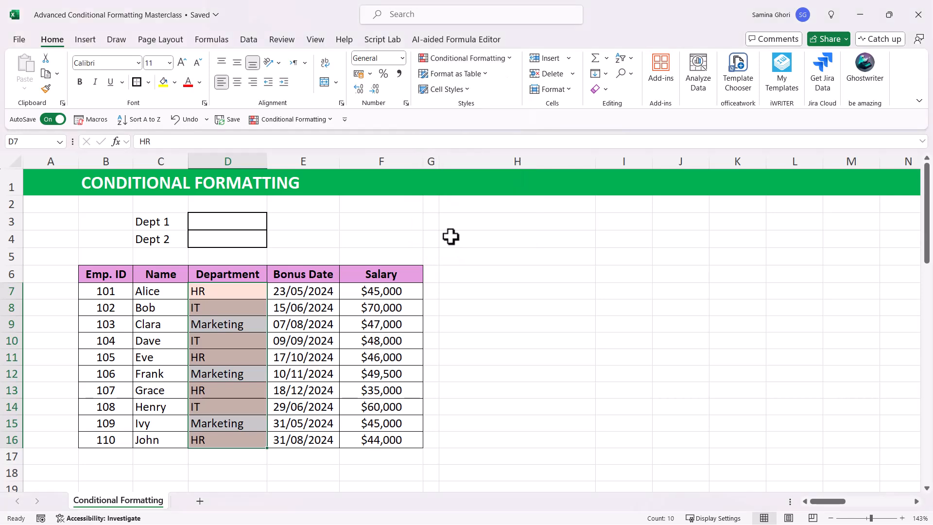
pyautogui.moveTo(626, 127); pyautogui.dragTo(542, 78)
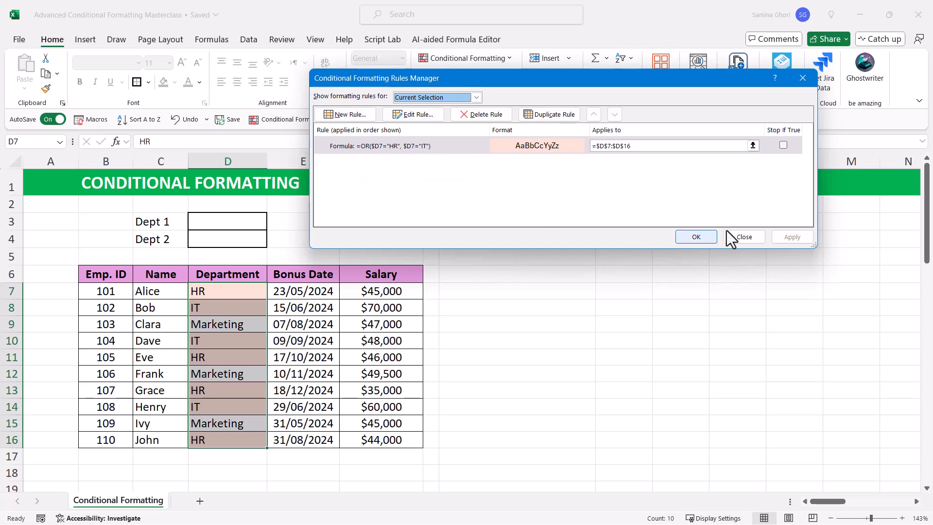
pyautogui.click(744, 237)
# Step: Start a list-type data validation for the Dept 1 and Dept 2 cells D3:D4
pyautogui.click(240, 225)
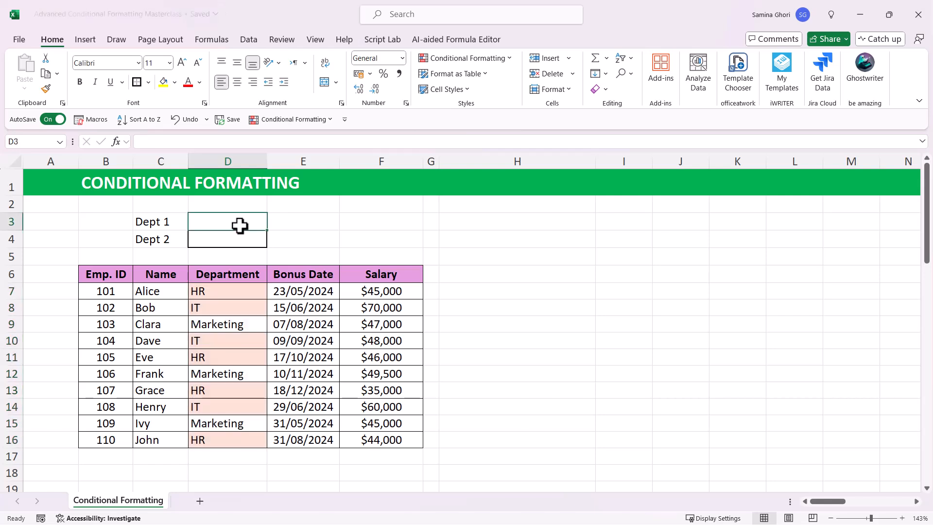
pyautogui.click(240, 239)
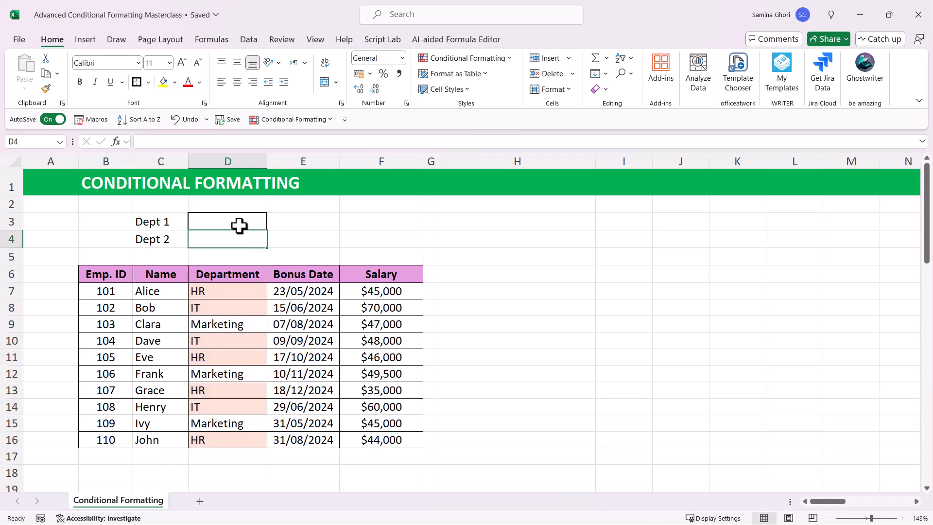
pyautogui.click(285, 223)
pyautogui.click(223, 221)
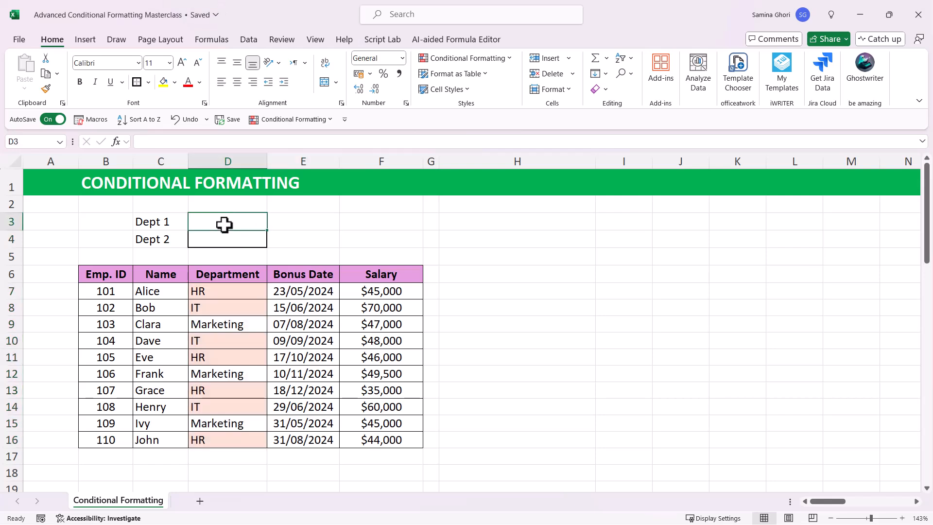
pyautogui.moveTo(223, 229); pyautogui.dragTo(225, 237)
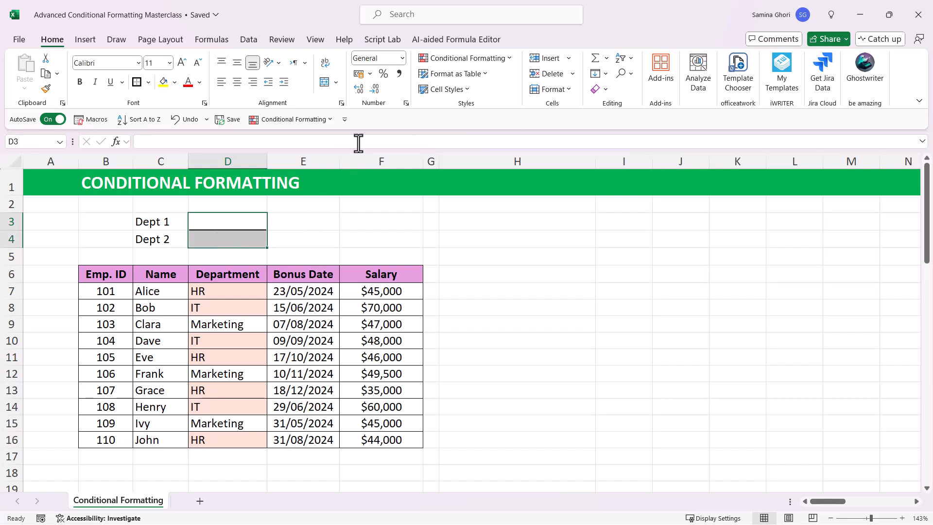
pyautogui.click(250, 43)
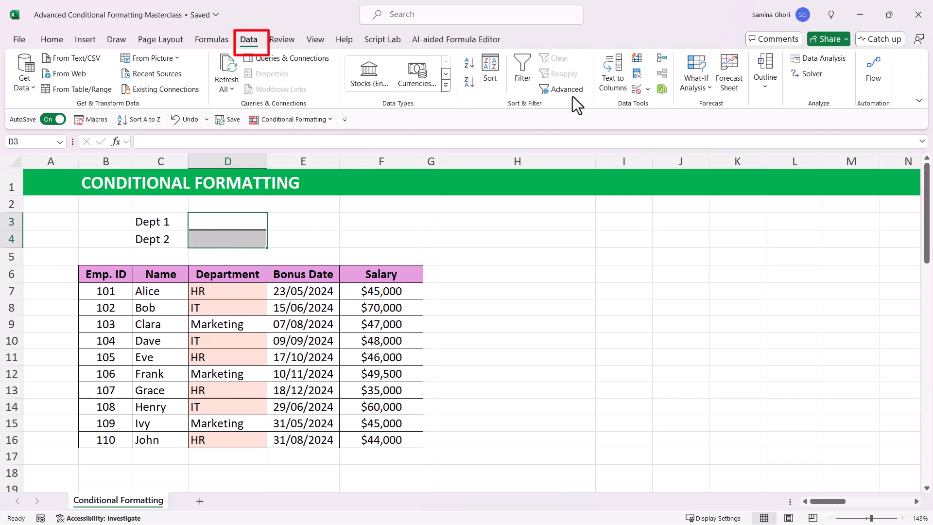
pyautogui.click(648, 91)
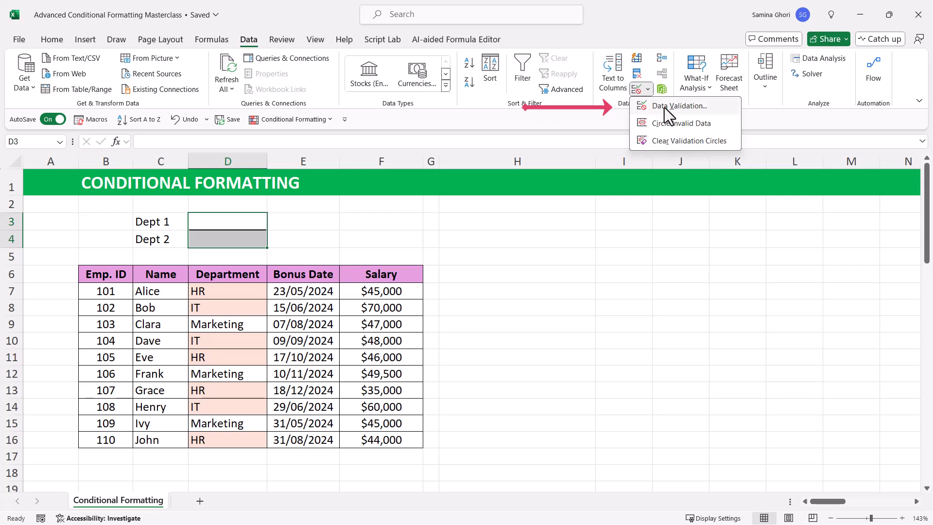
pyautogui.click(662, 106)
pyautogui.click(482, 110)
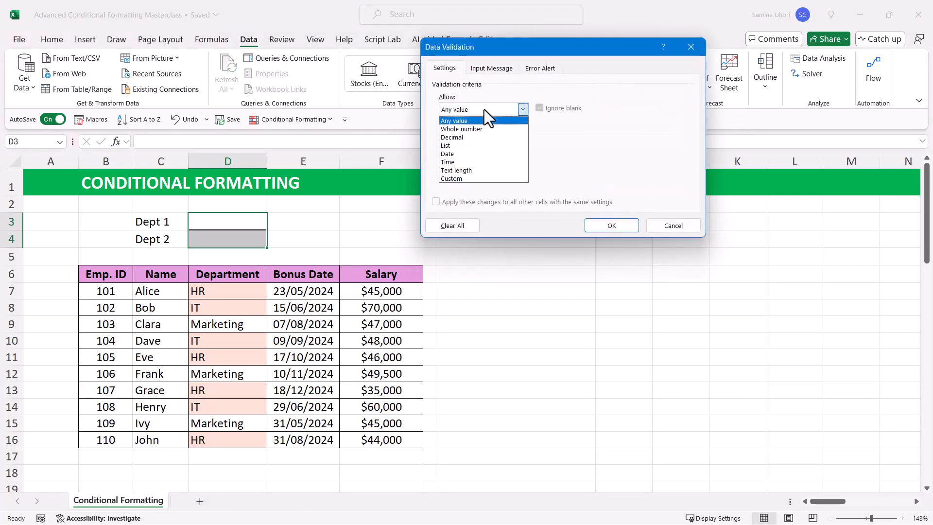
pyautogui.click(472, 146)
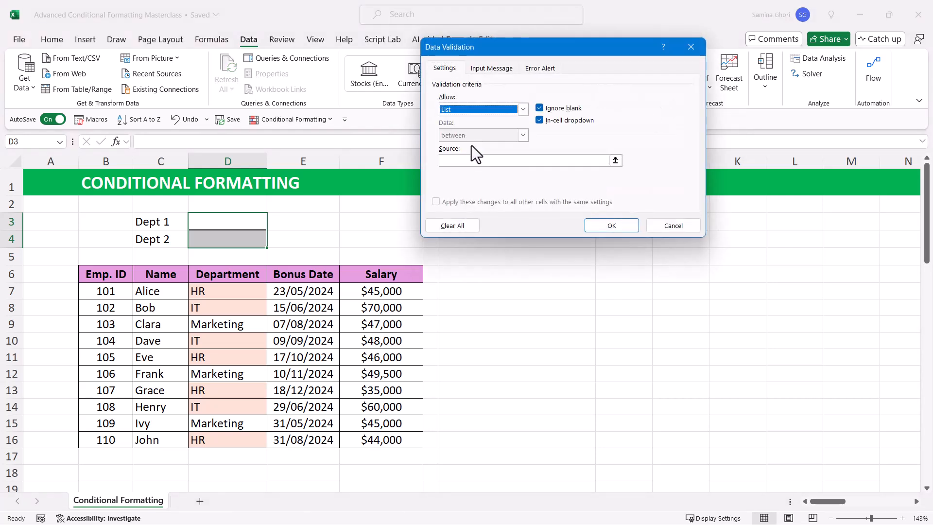
# Step: Set the validation list's source to the Department cells =$D$7:$D$16 and apply it
pyautogui.click(512, 164)
pyautogui.moveTo(235, 292); pyautogui.dragTo(227, 439)
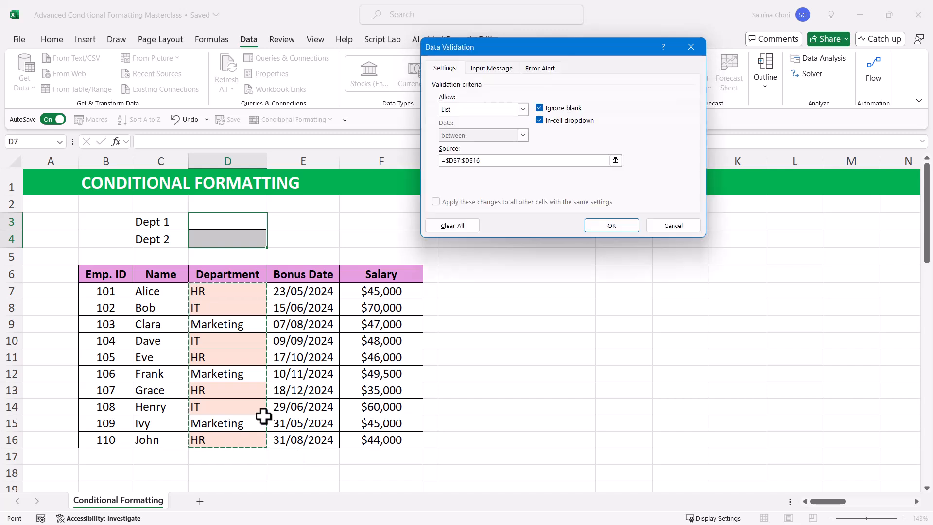
pyautogui.click(608, 226)
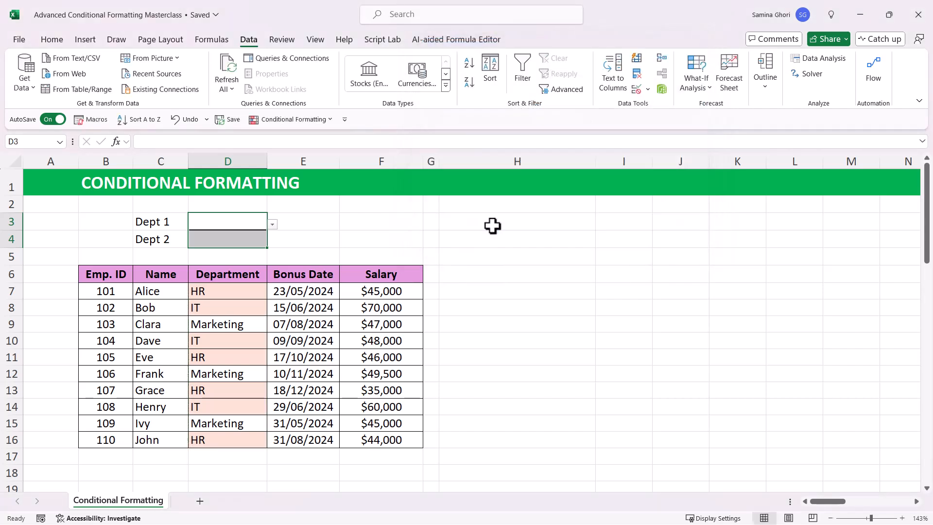
# Step: Try the new dropdowns by choosing IT for Dept 1 and Marketing for Dept 2
pyautogui.click(302, 224)
pyautogui.click(244, 222)
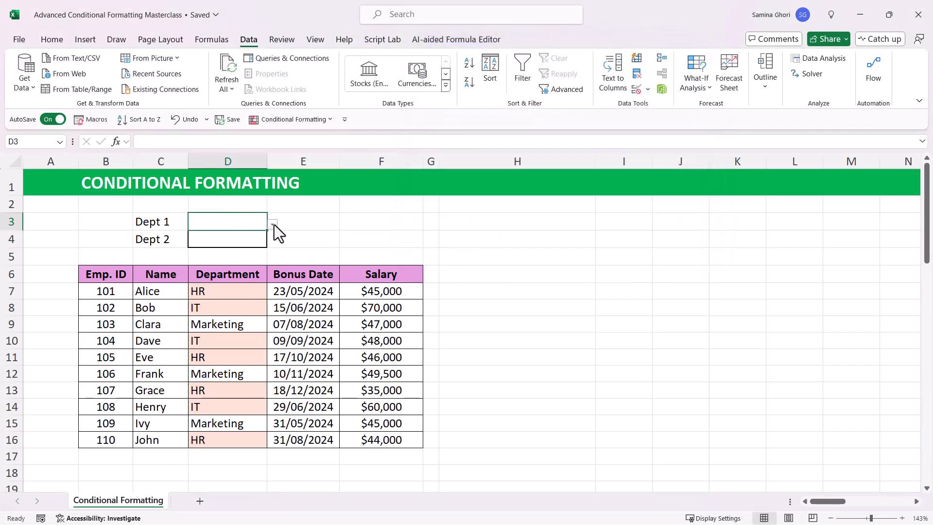
pyautogui.click(272, 224)
pyautogui.click(221, 247)
pyautogui.click(236, 241)
pyautogui.click(272, 242)
pyautogui.click(212, 273)
# Step: Clear the selections in the Dept 1 and Dept 2 cells
pyautogui.click(235, 222)
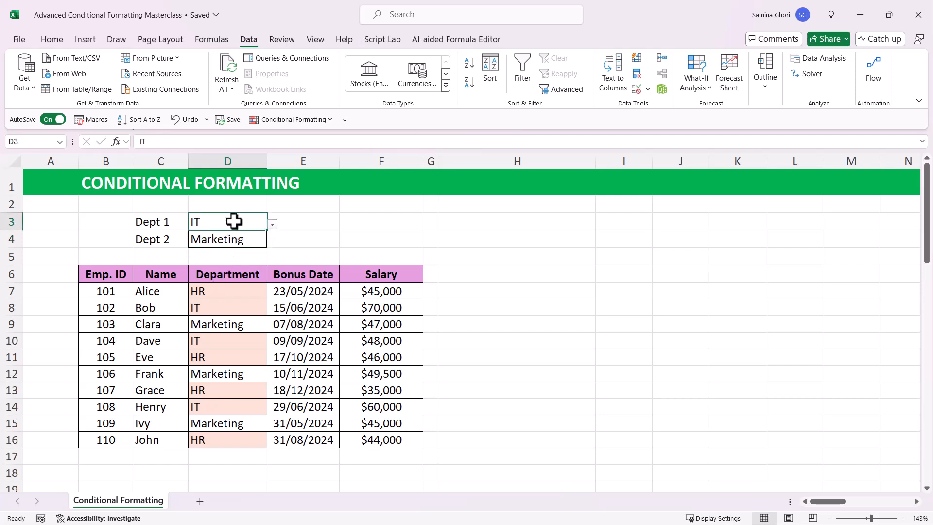
pyautogui.press('Delete')
pyautogui.click(231, 241)
pyautogui.press('Delete')
# Step: Edit the formula rule on Department cells D7:D16 so its first condition compares with the Dept 1 cell $D$3
pyautogui.moveTo(233, 287); pyautogui.dragTo(229, 443)
pyautogui.click(61, 41)
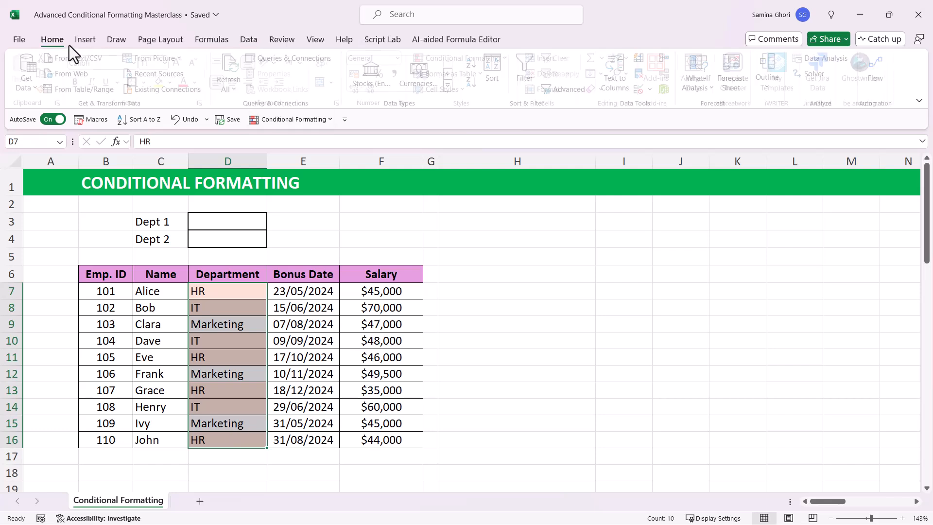
pyautogui.click(508, 56)
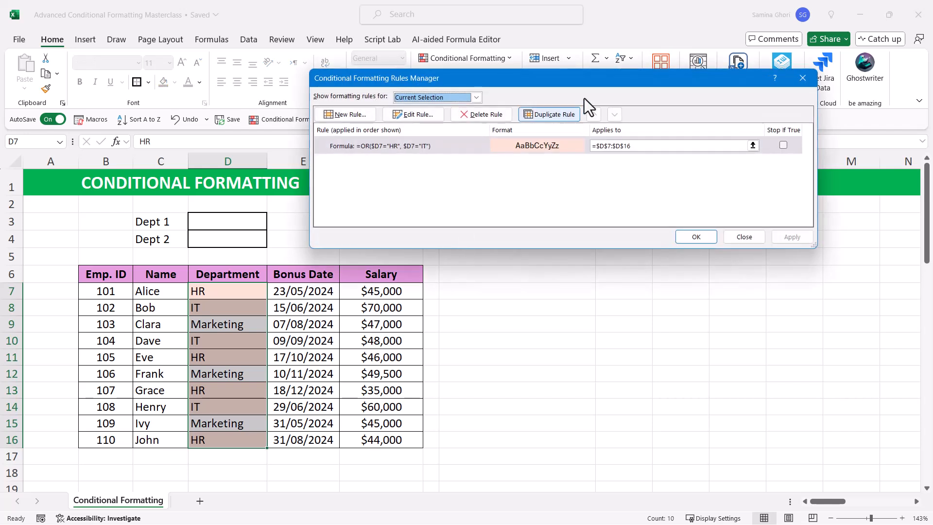
pyautogui.moveTo(602, 81); pyautogui.dragTo(628, 145)
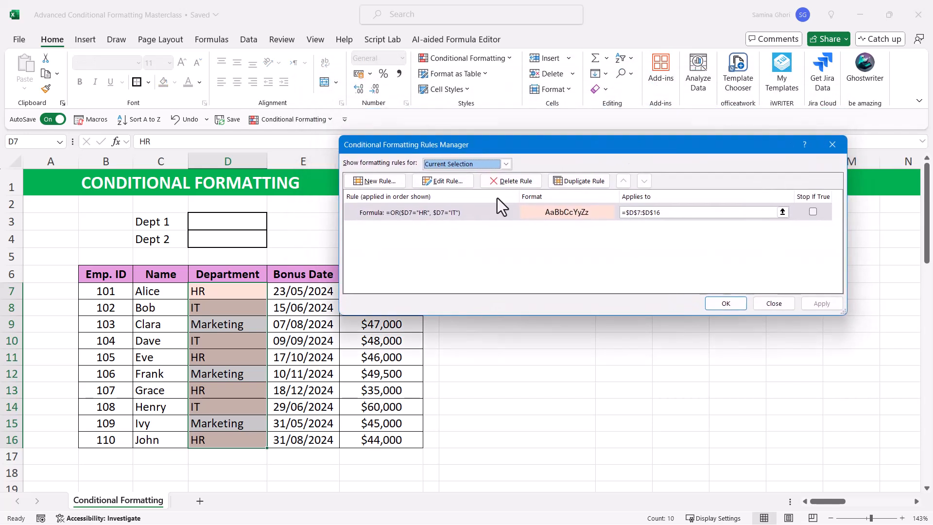
pyautogui.click(413, 212)
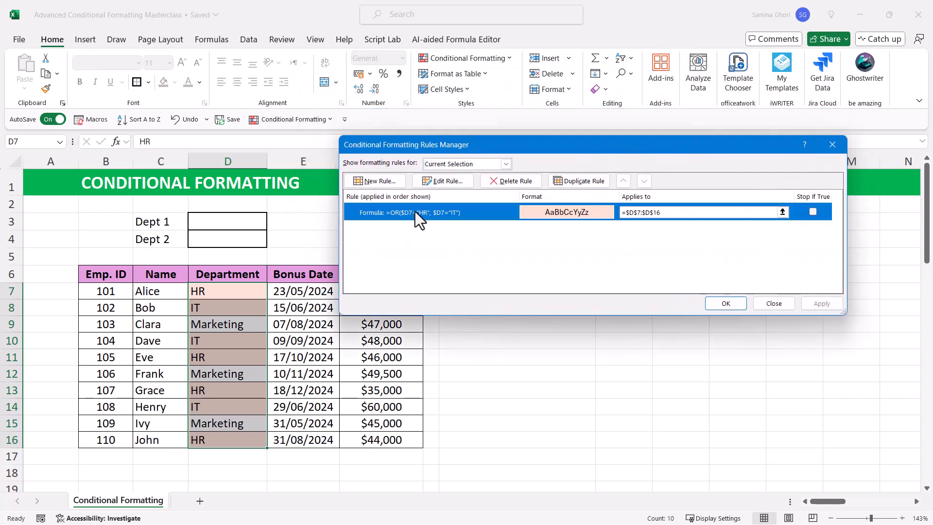
pyautogui.click(461, 182)
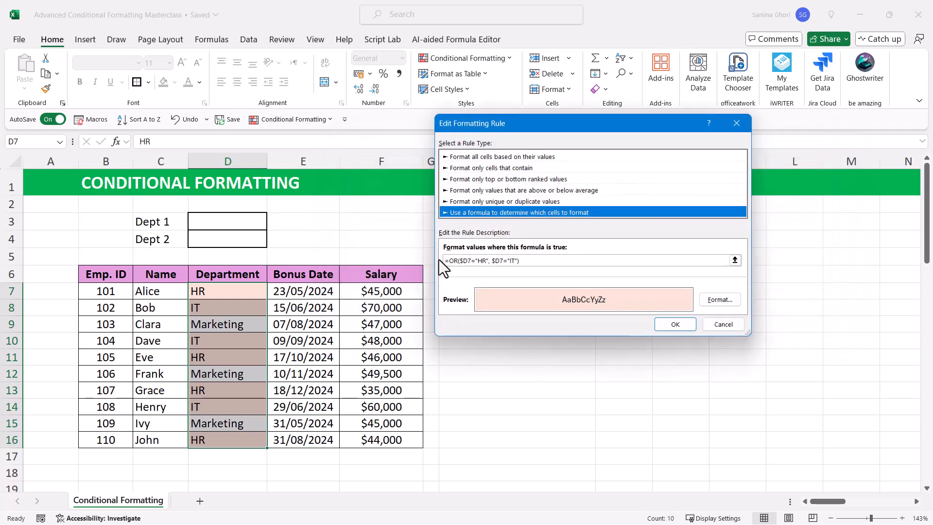
pyautogui.click(486, 260)
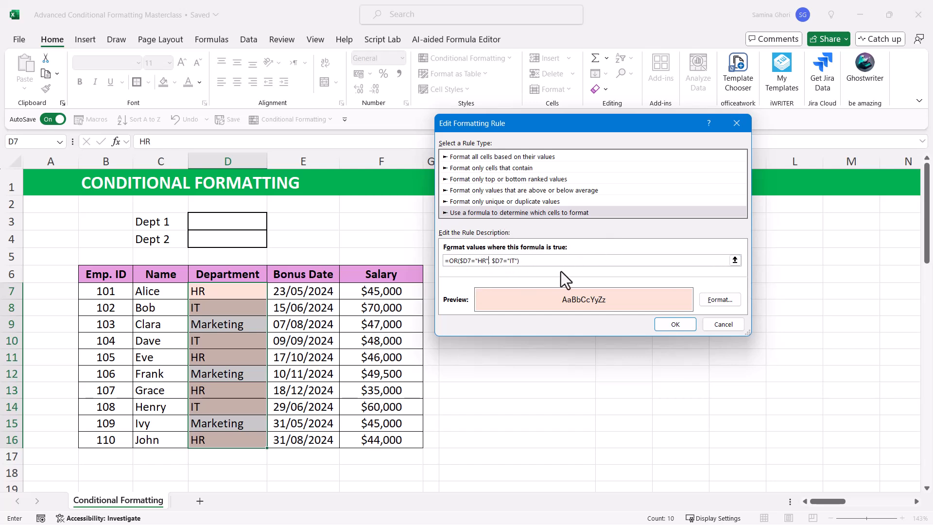
pyautogui.press('BackSpace')
pyautogui.press('BackSpace')
pyautogui.press('BackSpace')
pyautogui.press('BackSpace')
pyautogui.click(224, 222)
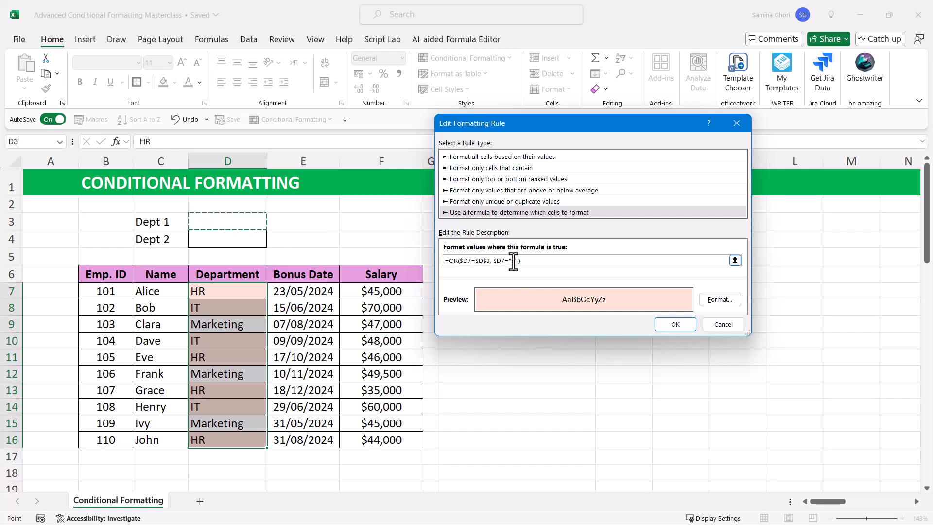
# Step: Point the rule's second condition at the Dept 2 cell, giving =OR($D7=$D$3, $D7=$D$4), and apply the edited rule
pyautogui.write(',')
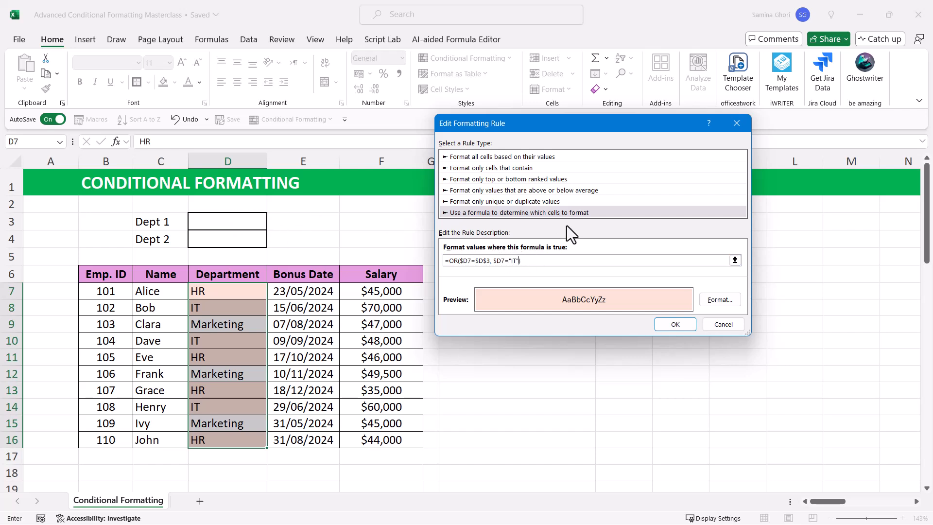
pyautogui.press('BackSpace')
pyautogui.press('BackSpace')
pyautogui.press('BackSpace')
pyautogui.press('BackSpace')
pyautogui.click(222, 241)
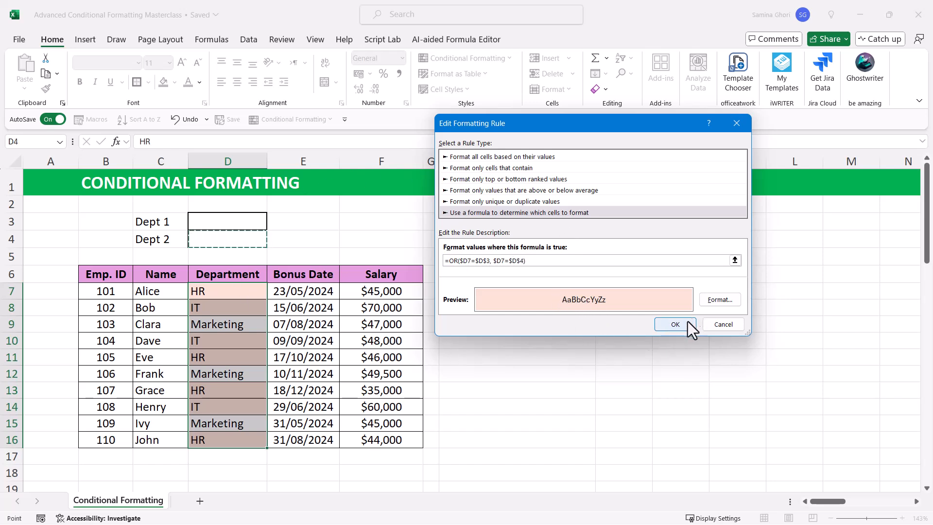
pyautogui.click(675, 324)
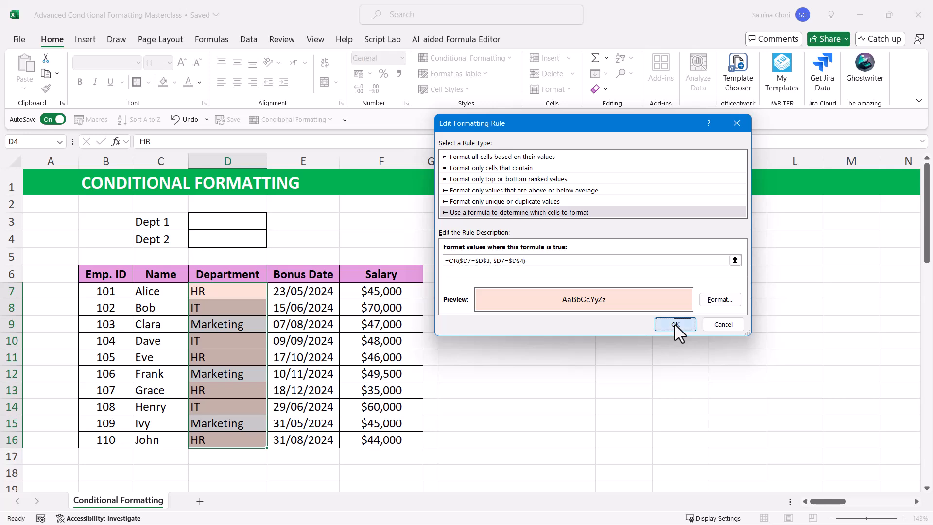
pyautogui.click(813, 304)
pyautogui.click(726, 303)
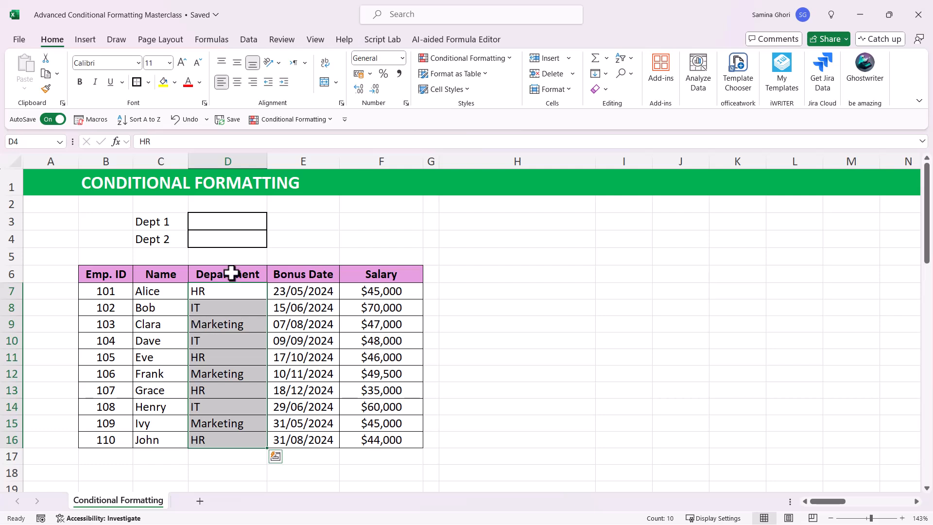
# Step: Choose IT from the Dept 1 dropdown in D3
pyautogui.click(241, 224)
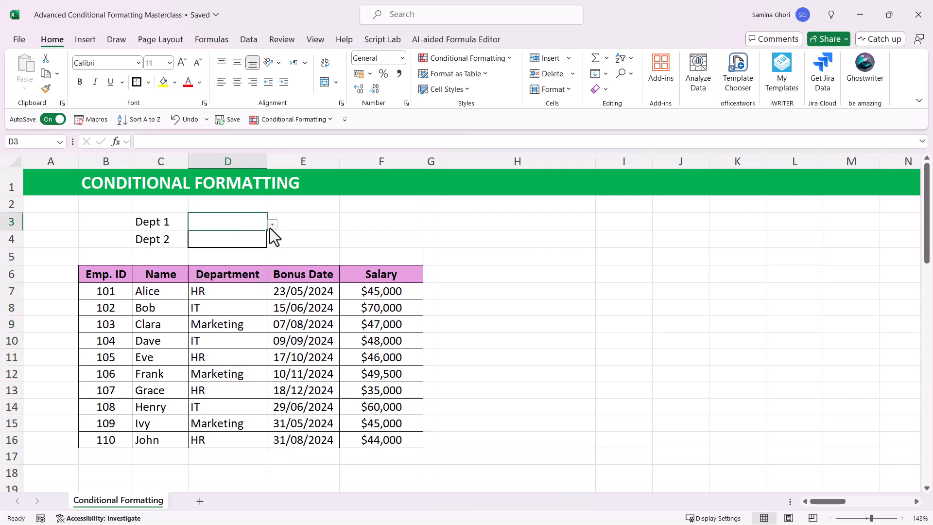
pyautogui.click(273, 224)
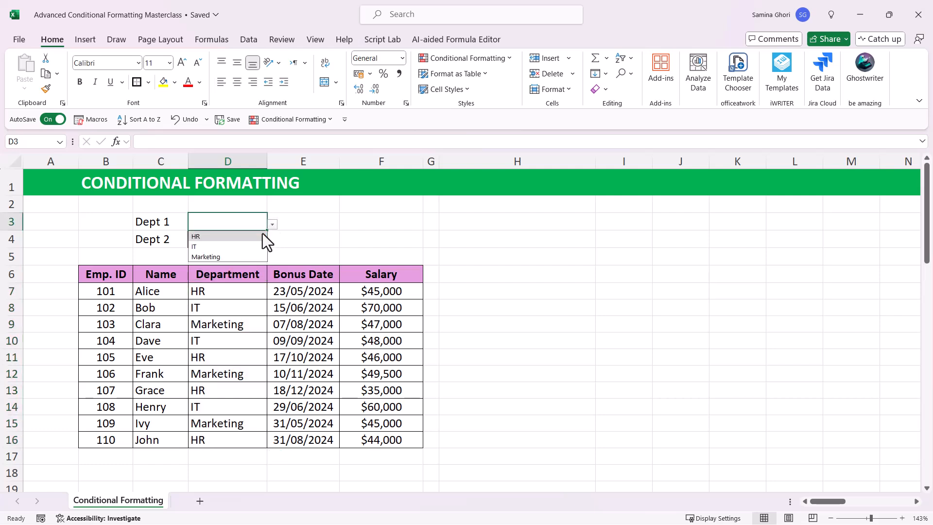
pyautogui.click(235, 247)
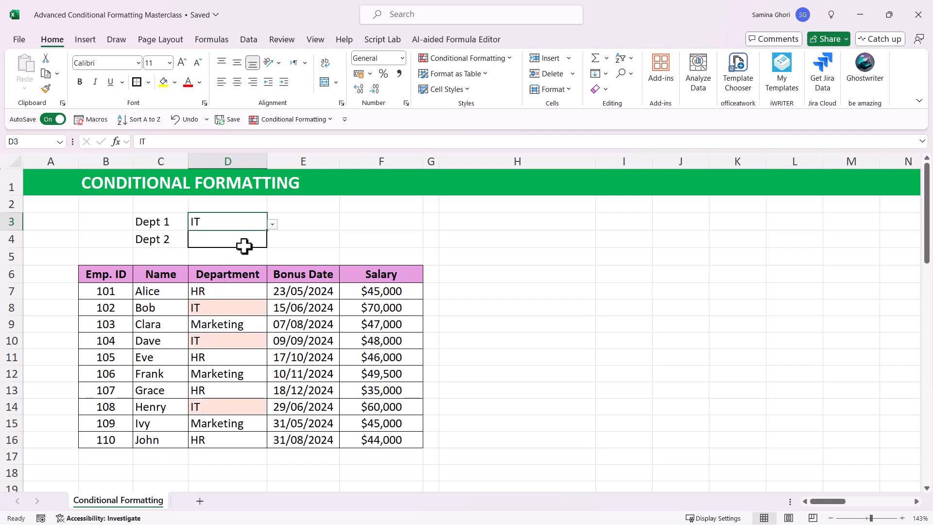
# Step: Try Marketing in the Dept 2 dropdown in D4, and clear that cell again
pyautogui.click(243, 245)
pyautogui.click(272, 242)
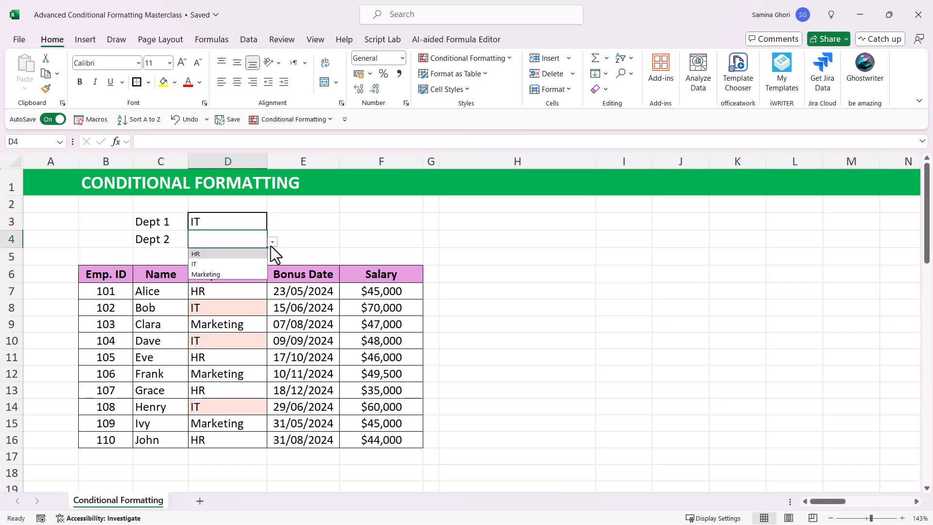
pyautogui.click(235, 275)
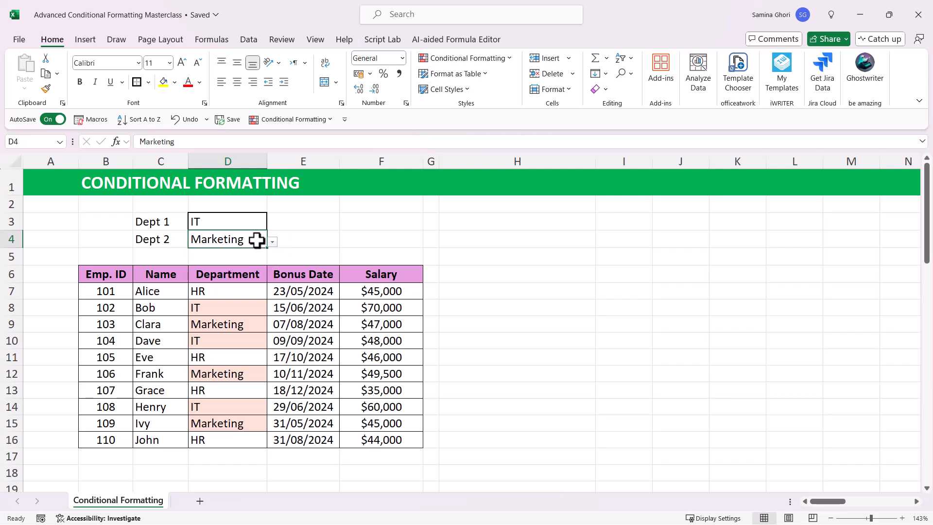
pyautogui.press('Delete')
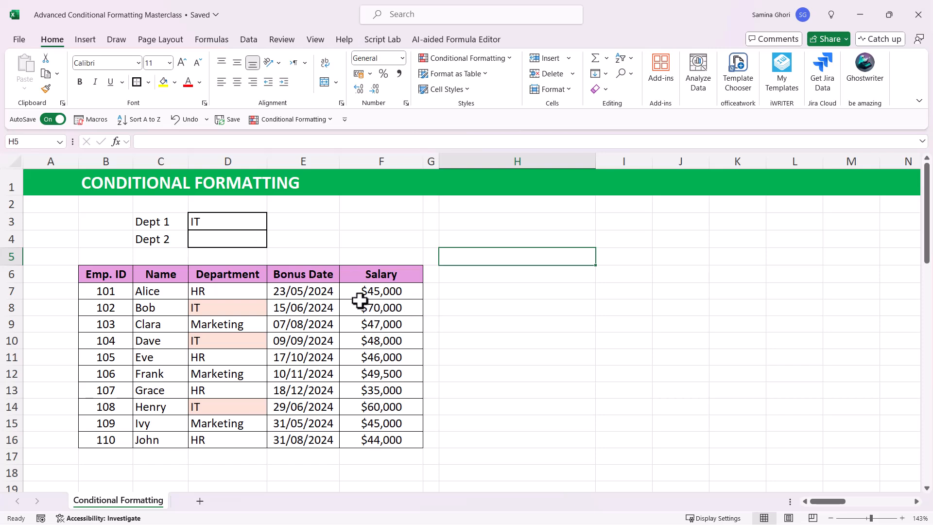
# Step: Start an A Date Occurring rule on Bonus Date cells E7:E16 for This Month with Yellow Fill with Dark Yellow Text
pyautogui.click(324, 291)
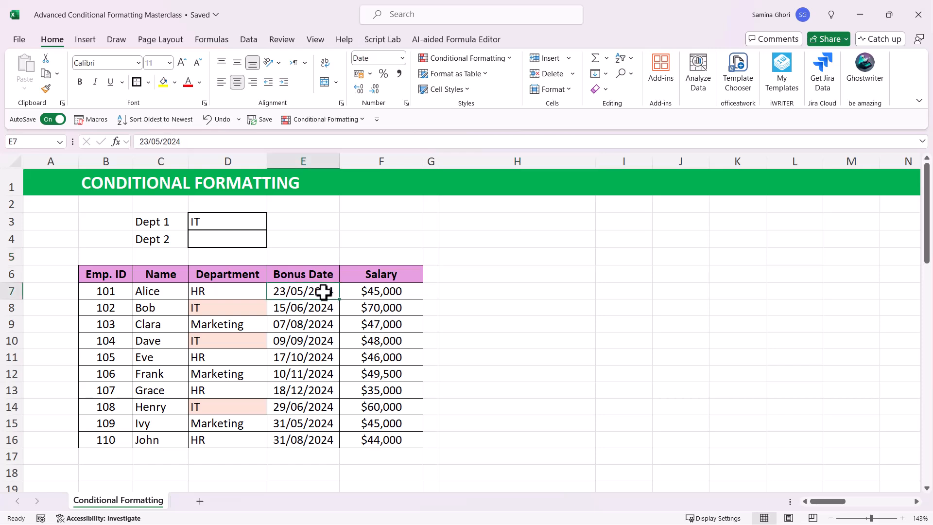
pyautogui.moveTo(318, 298); pyautogui.dragTo(308, 437)
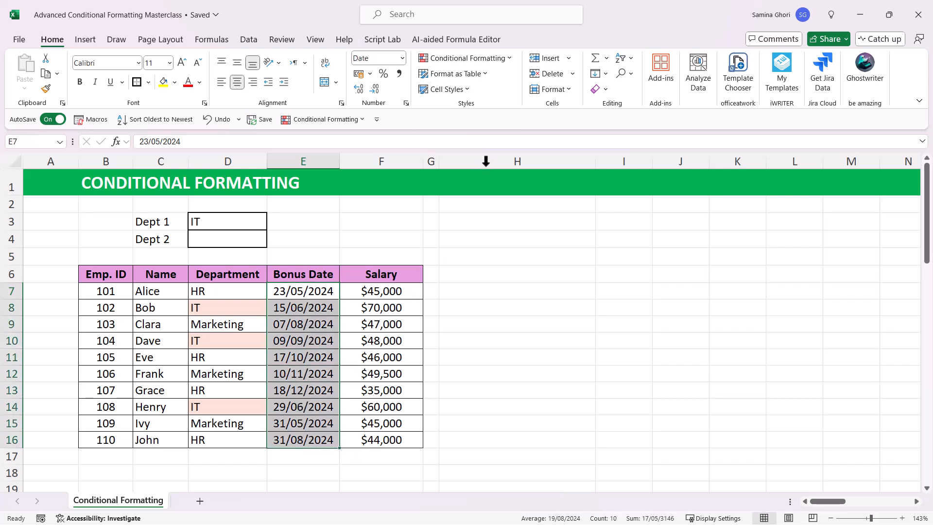
pyautogui.click(507, 56)
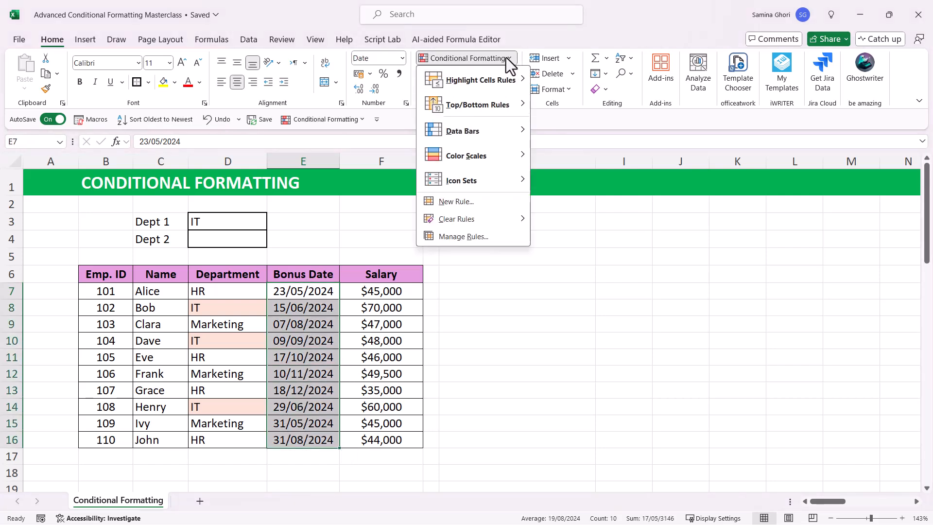
pyautogui.moveTo(485, 85)
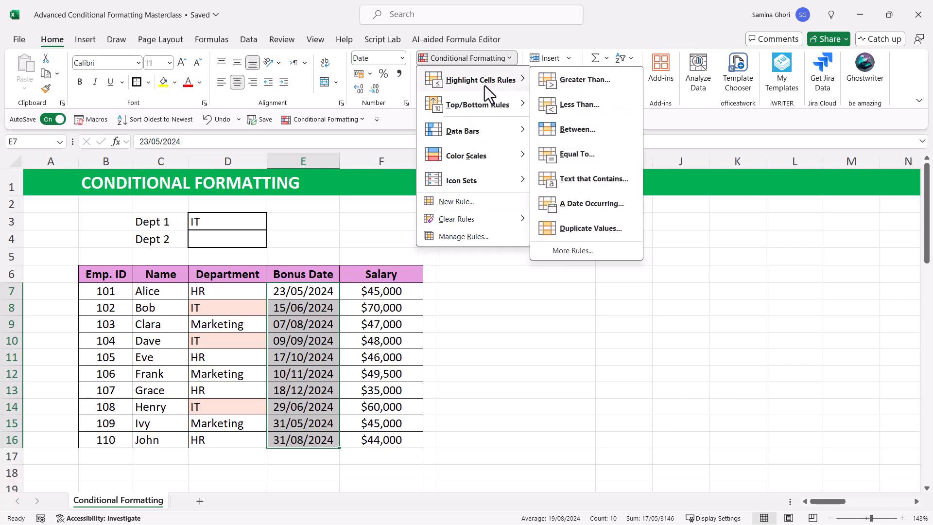
pyautogui.click(593, 208)
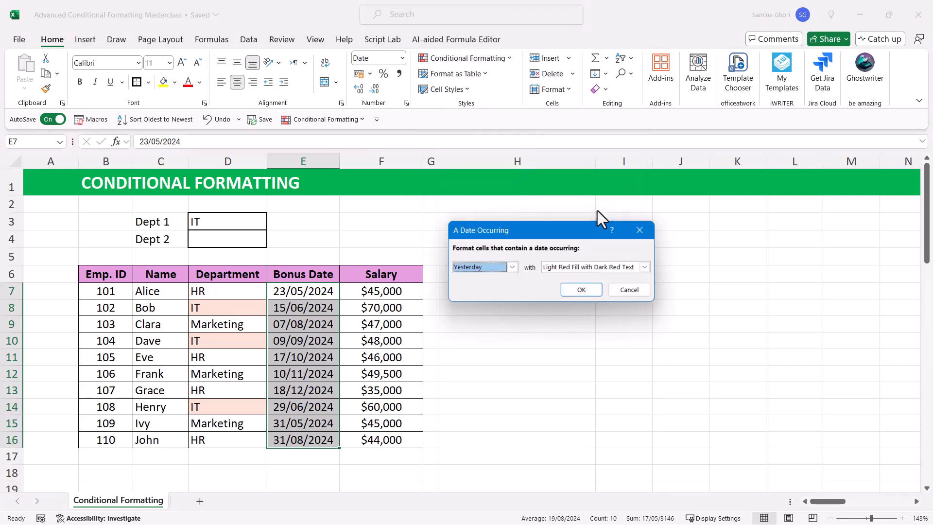
pyautogui.moveTo(559, 232); pyautogui.dragTo(550, 218)
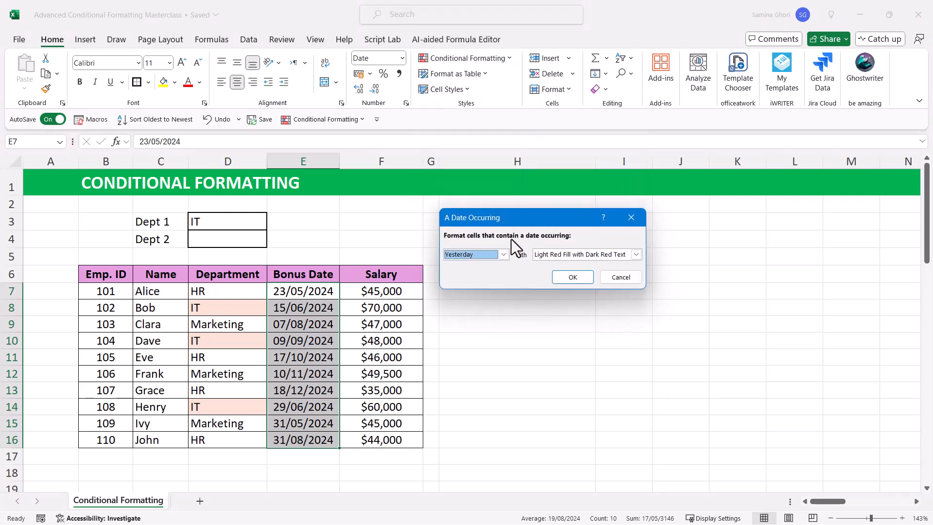
pyautogui.click(503, 255)
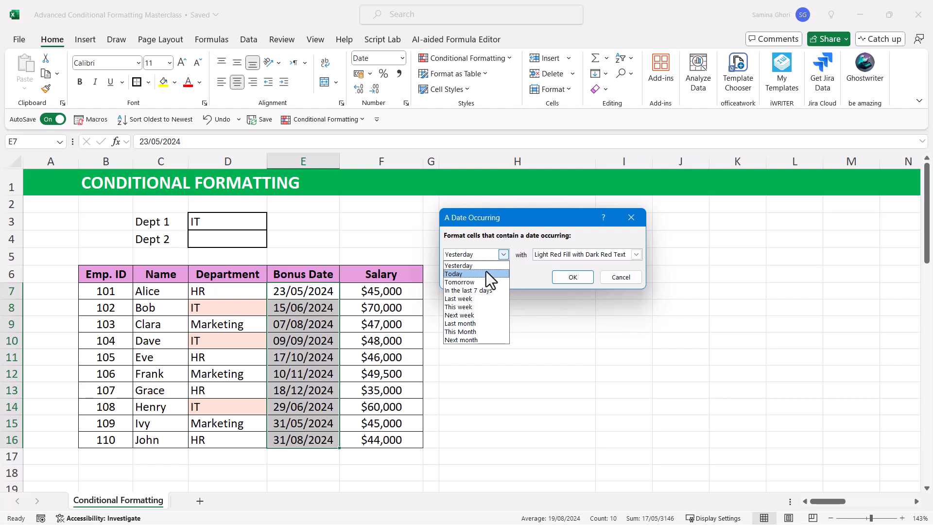
pyautogui.click(476, 332)
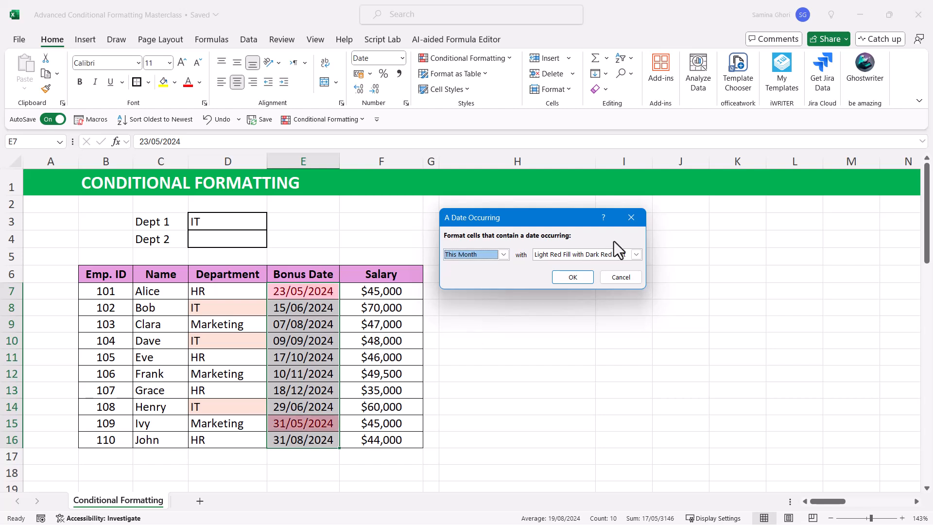
pyautogui.click(618, 253)
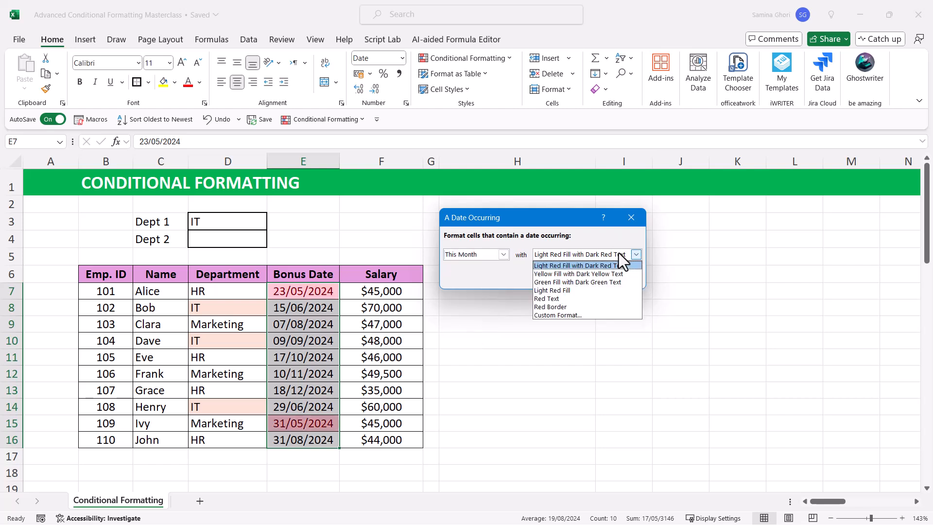
pyautogui.click(586, 274)
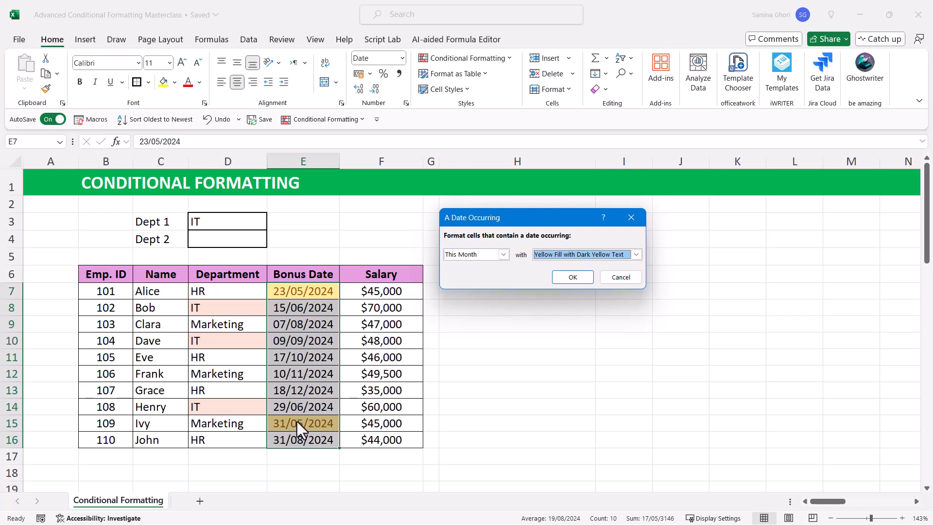
# Step: Try Yesterday and In the last 7 days as the Bonus Date rule's period
pyautogui.click(504, 254)
pyautogui.click(487, 266)
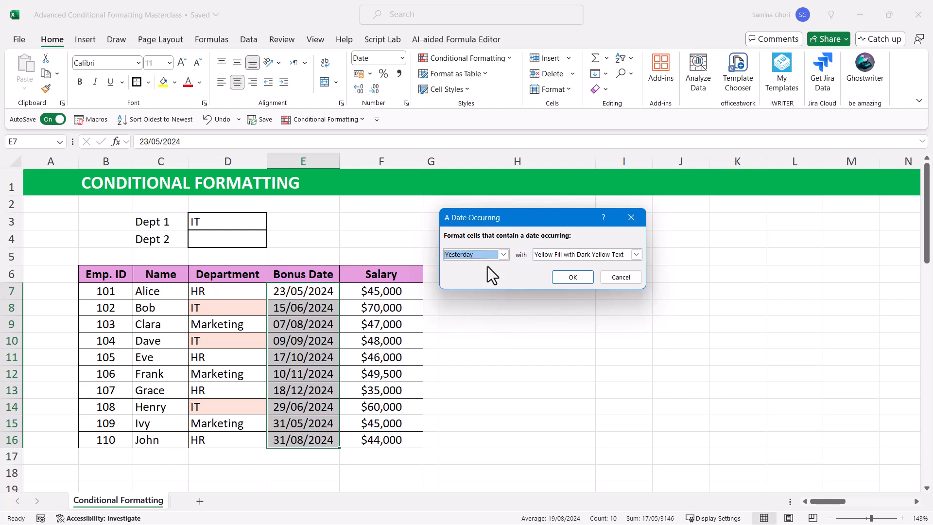
pyautogui.click(476, 254)
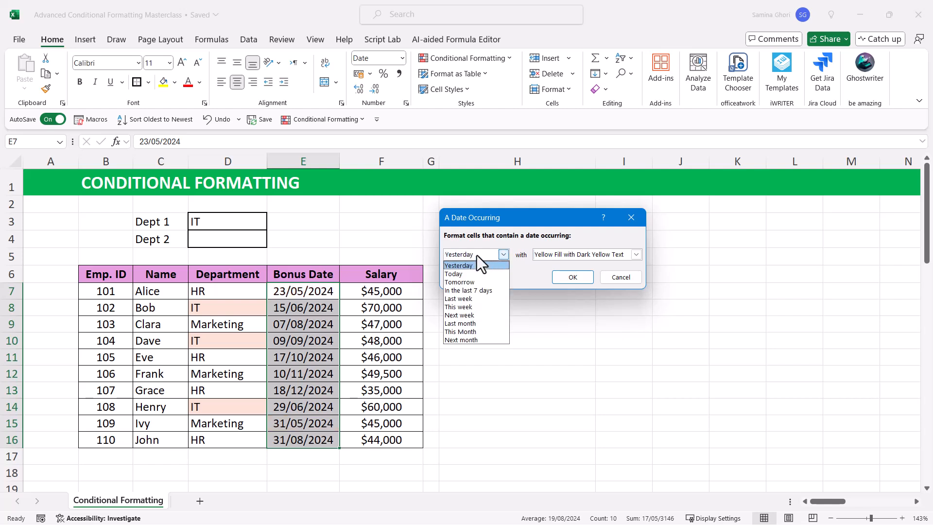
pyautogui.click(470, 293)
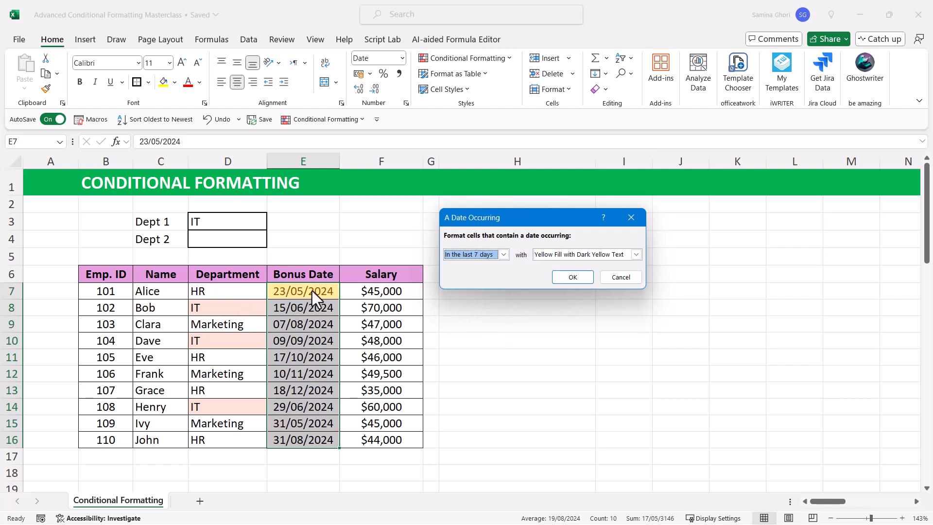
# Step: Set the Bonus Date rule's period to Next month and apply the rule
pyautogui.click(462, 255)
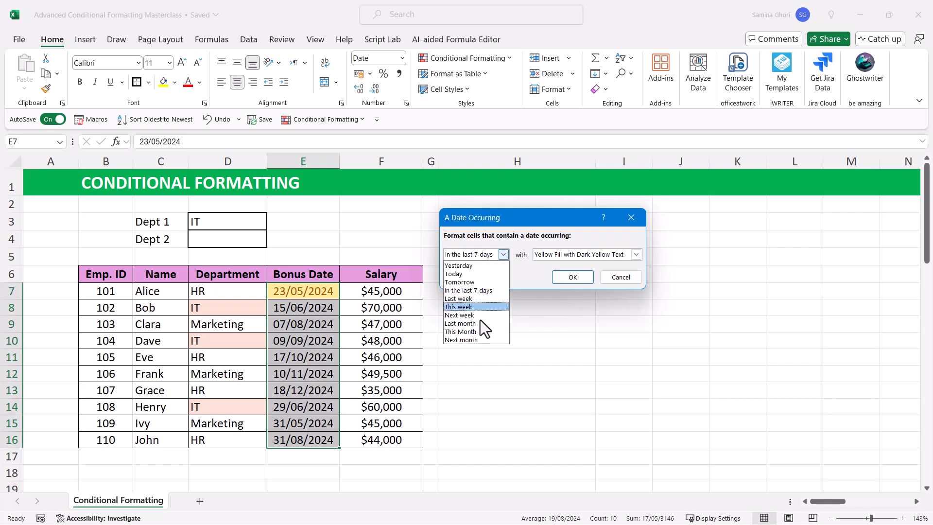
pyautogui.click(466, 340)
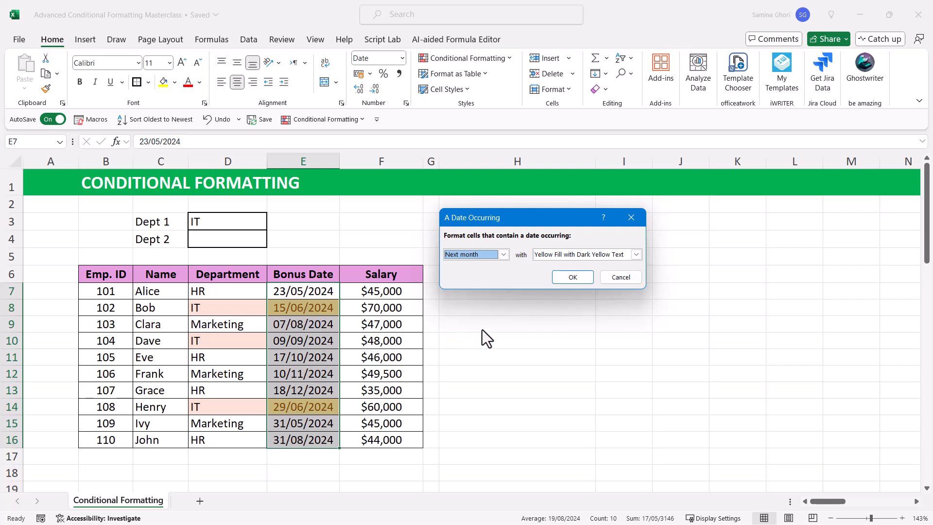
pyautogui.click(573, 278)
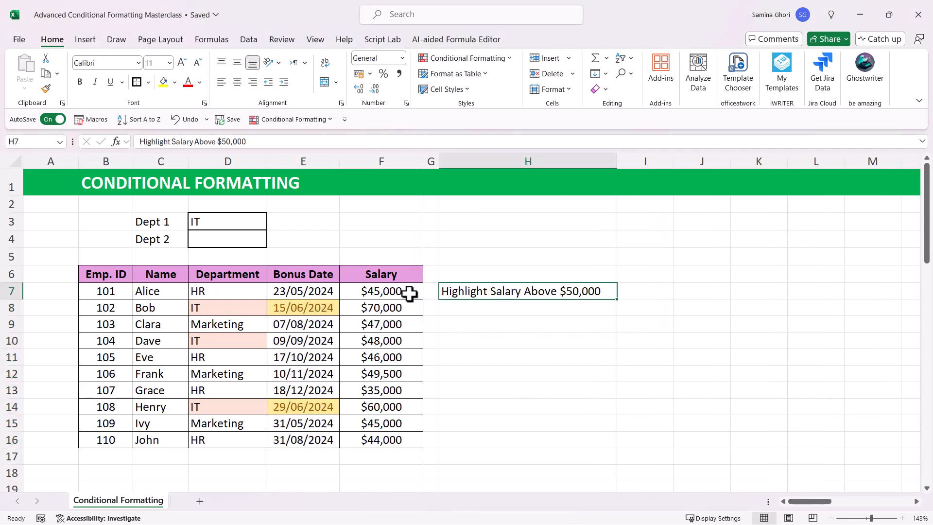
# Step: Start a Greater Than highlight rule on Salary cells F7:F16 with the threshold 52,500, leaving out the dollar sign
pyautogui.moveTo(379, 293); pyautogui.dragTo(360, 434)
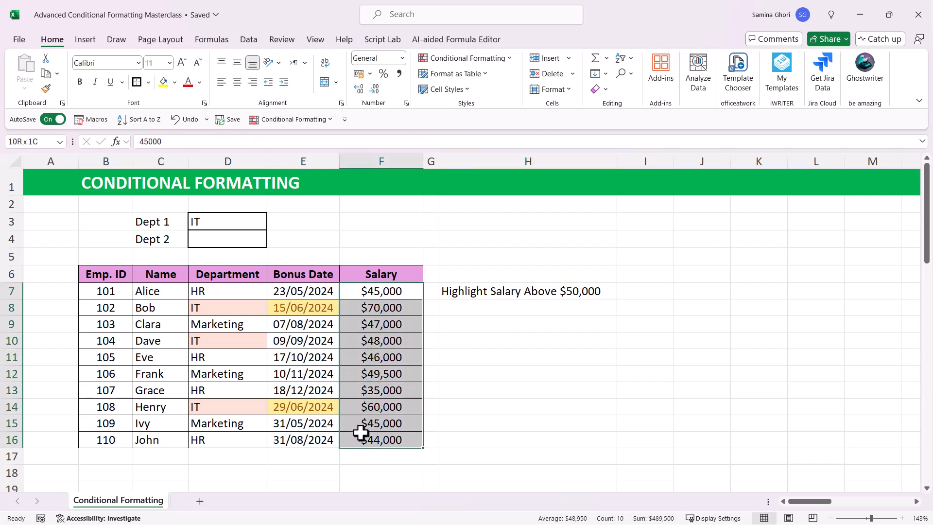
pyautogui.click(505, 56)
pyautogui.moveTo(481, 84)
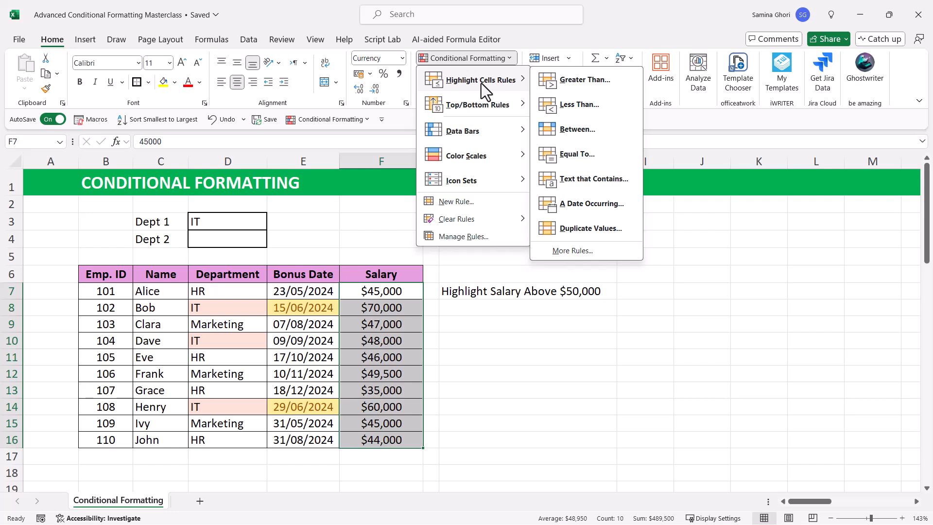
pyautogui.click(597, 81)
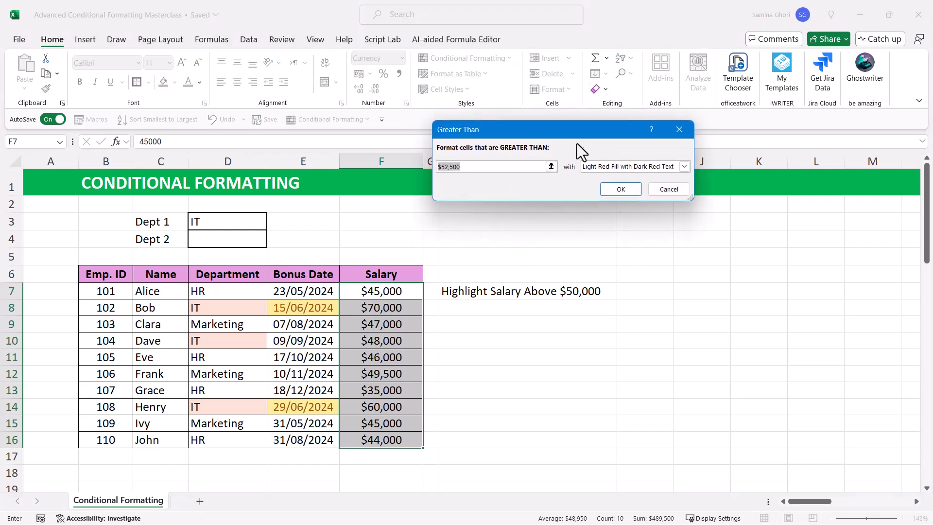
pyautogui.moveTo(577, 129); pyautogui.dragTo(586, 331)
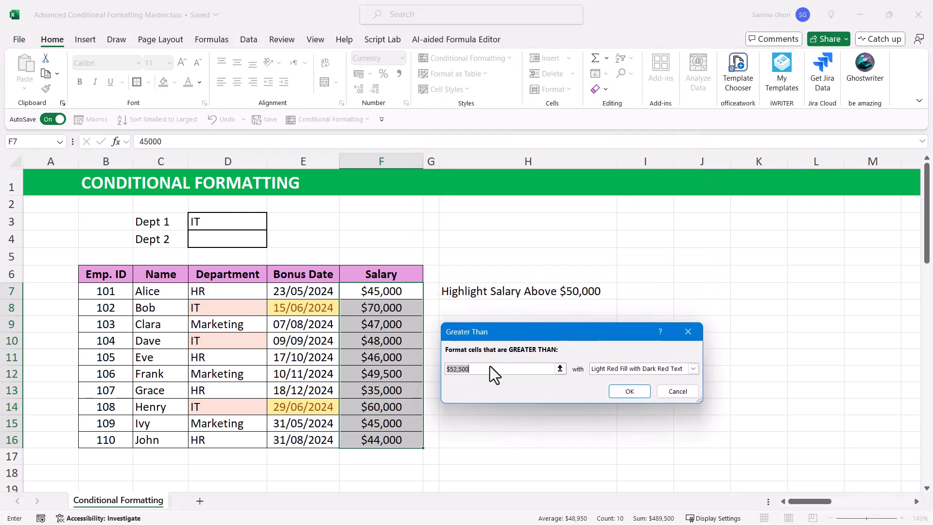
pyautogui.click(448, 368)
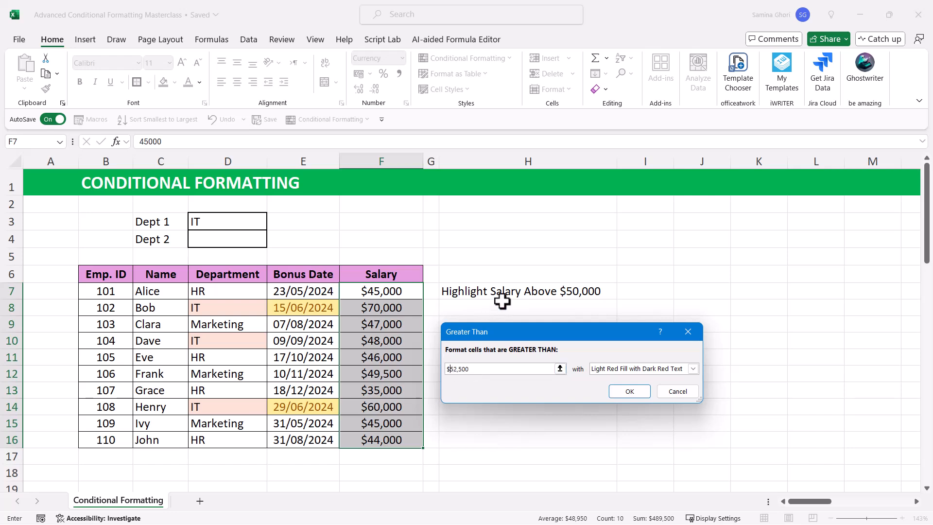
pyautogui.press('BackSpace')
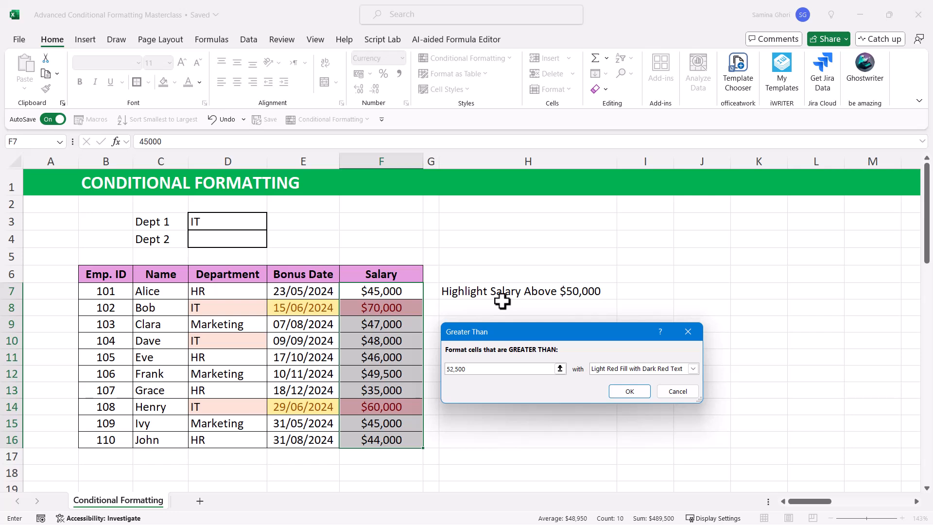
pyautogui.write('$')
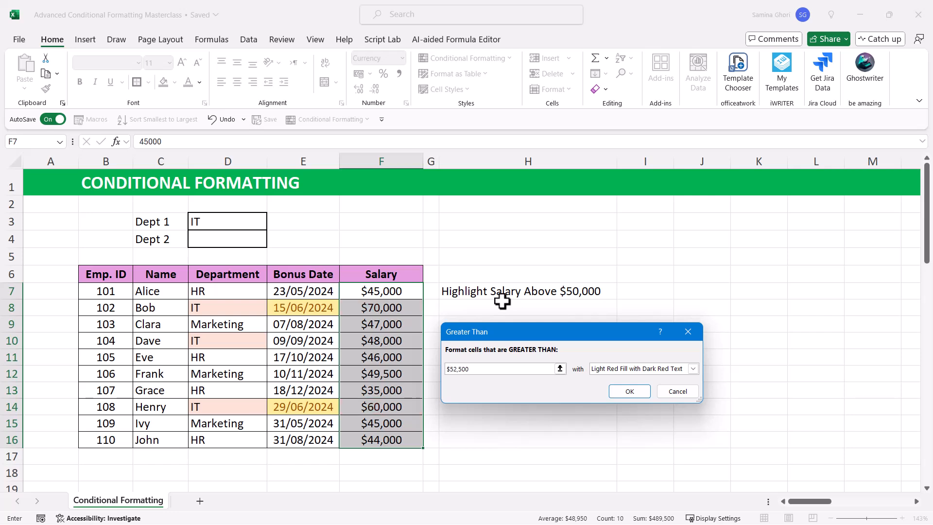
pyautogui.press('BackSpace')
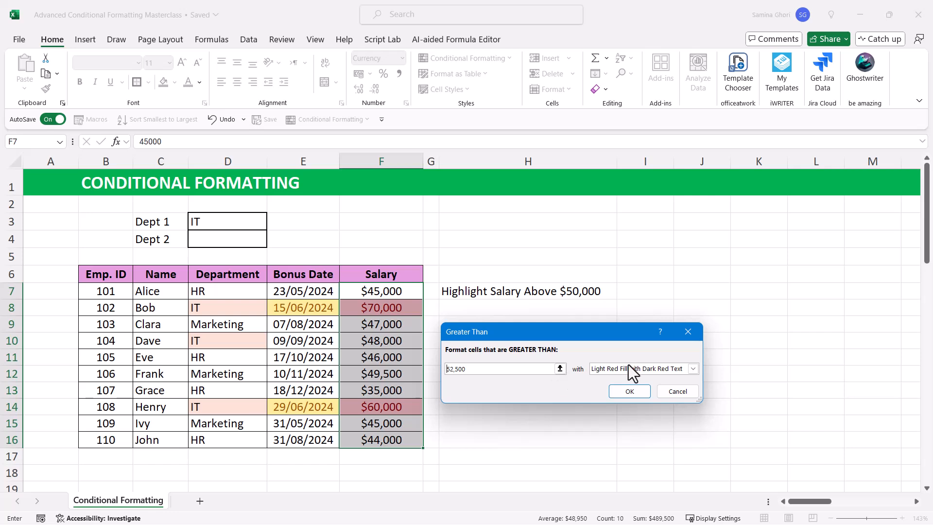
# Step: Format the Salary rule's matches with Green Fill with Dark Green Text and apply the rule
pyautogui.click(646, 368)
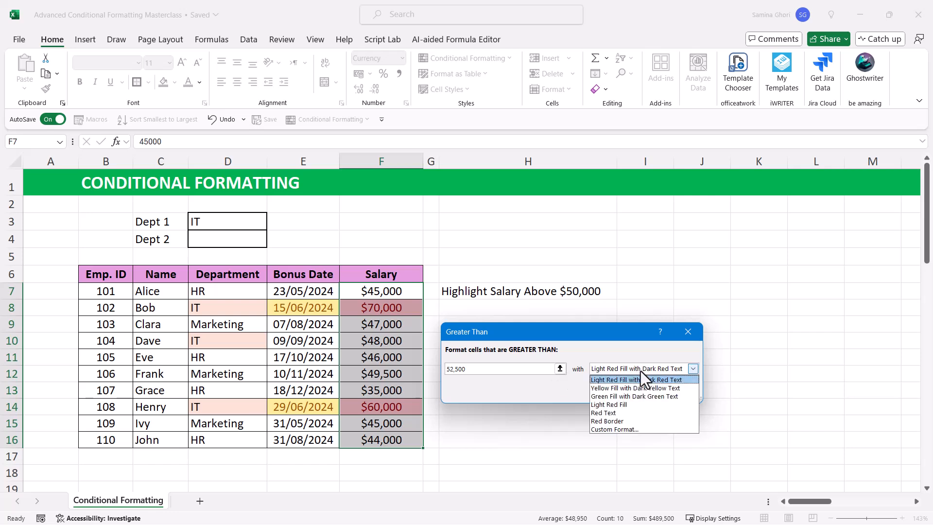
pyautogui.click(612, 396)
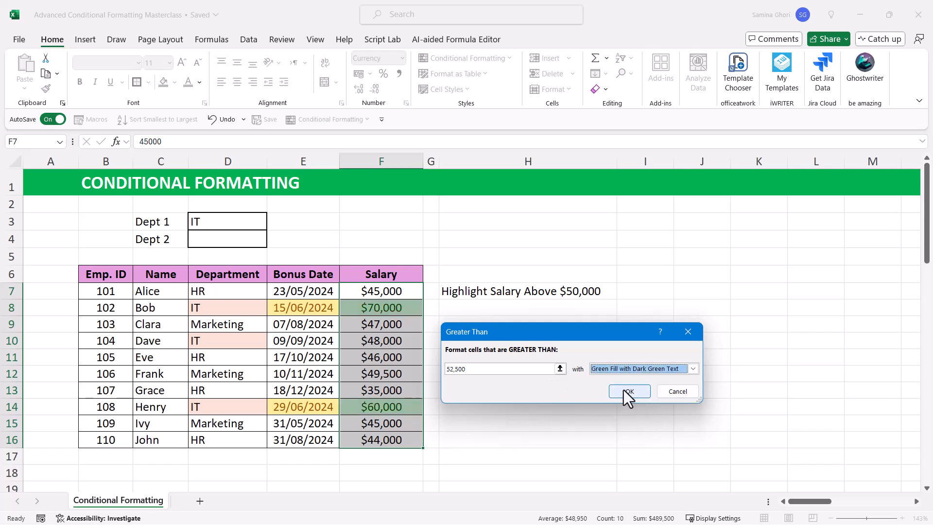
pyautogui.click(627, 391)
pyautogui.click(481, 322)
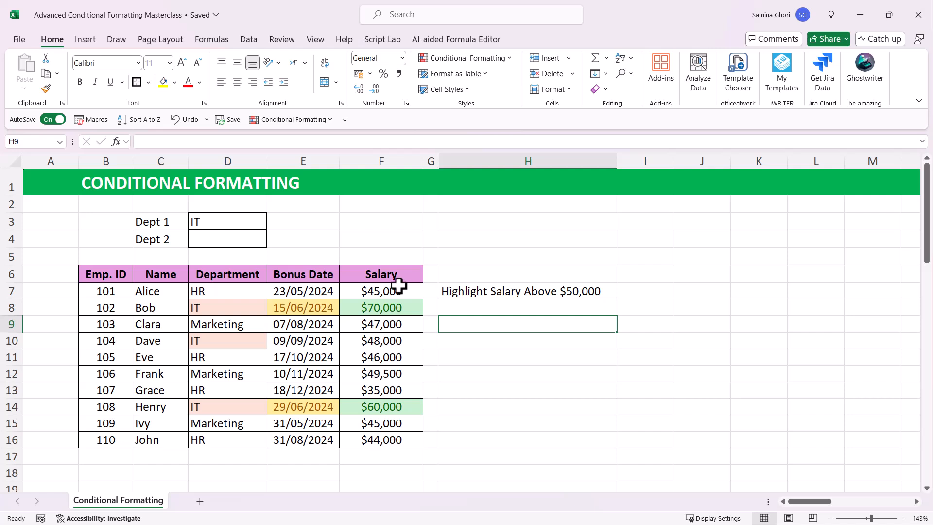
# Step: Clear the conditional formatting rules from Salary cells F7:F16 only
pyautogui.moveTo(394, 293); pyautogui.dragTo(396, 442)
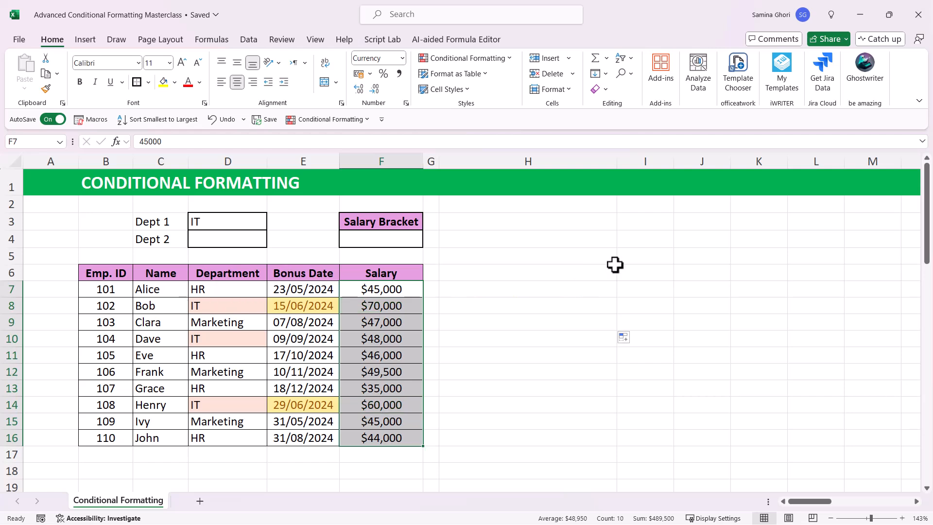
pyautogui.click(495, 271)
pyautogui.moveTo(384, 289); pyautogui.dragTo(384, 443)
pyautogui.click(509, 59)
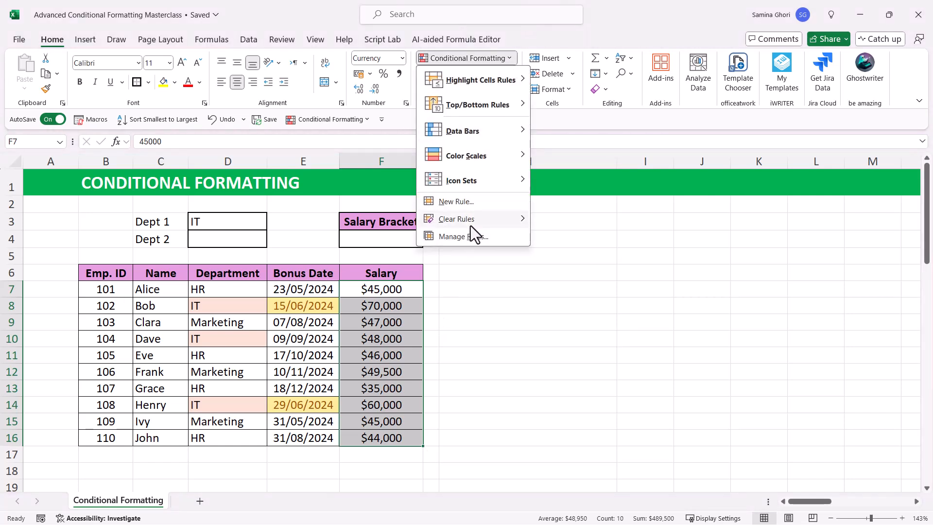
pyautogui.moveTo(470, 224)
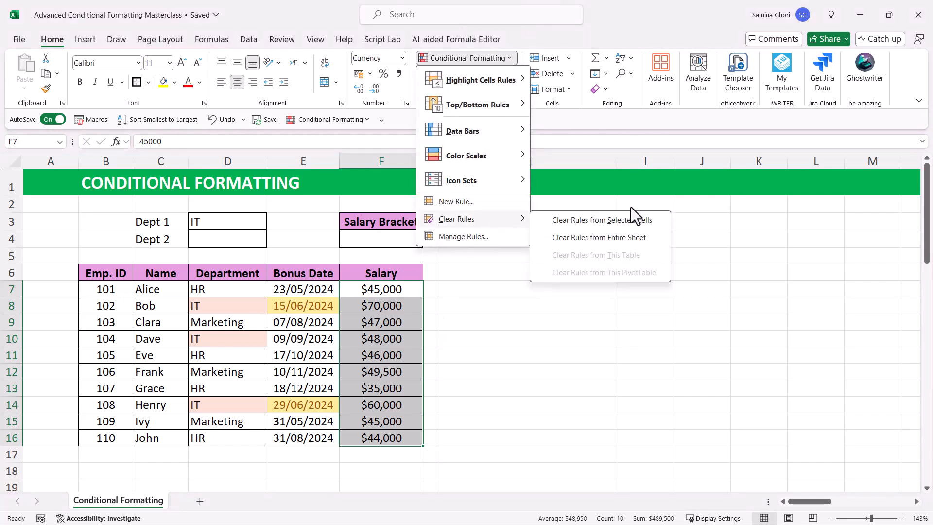
pyautogui.click(624, 220)
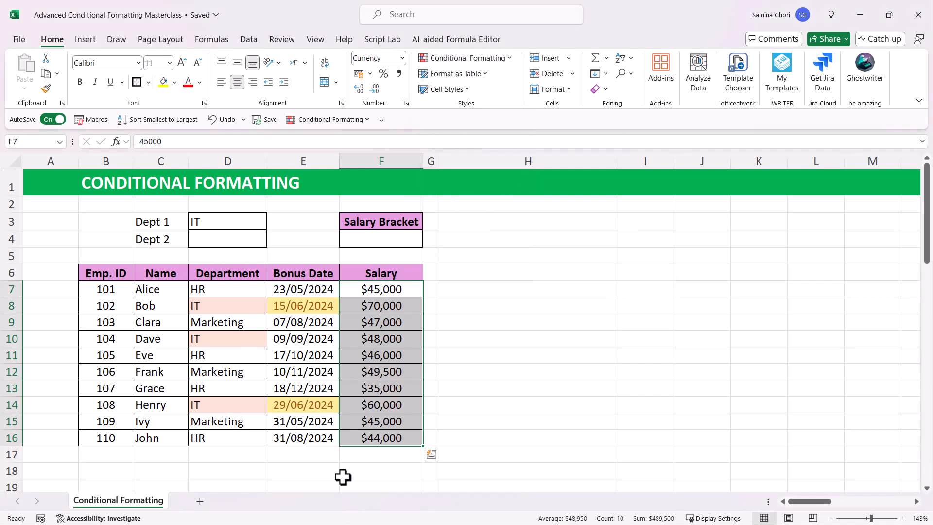
# Step: Start a Greater Than highlight rule on Salary cells F7:F16, using the Salary Bracket cell =$F$4 as the threshold
pyautogui.click(492, 59)
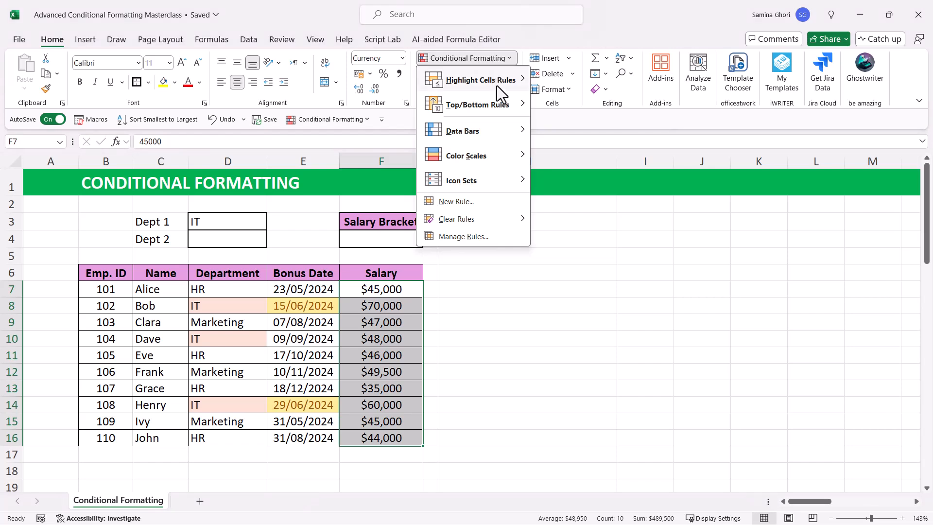
pyautogui.moveTo(497, 85)
pyautogui.click(558, 84)
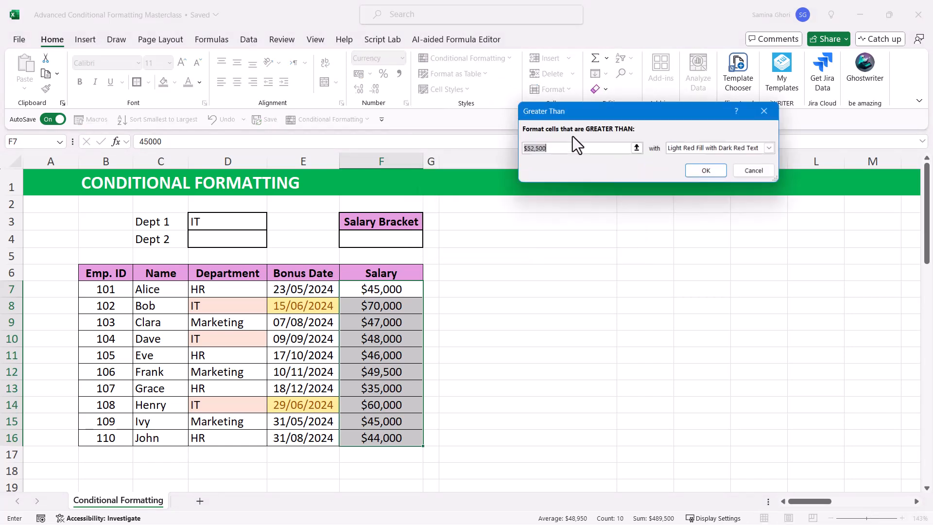
pyautogui.click(375, 239)
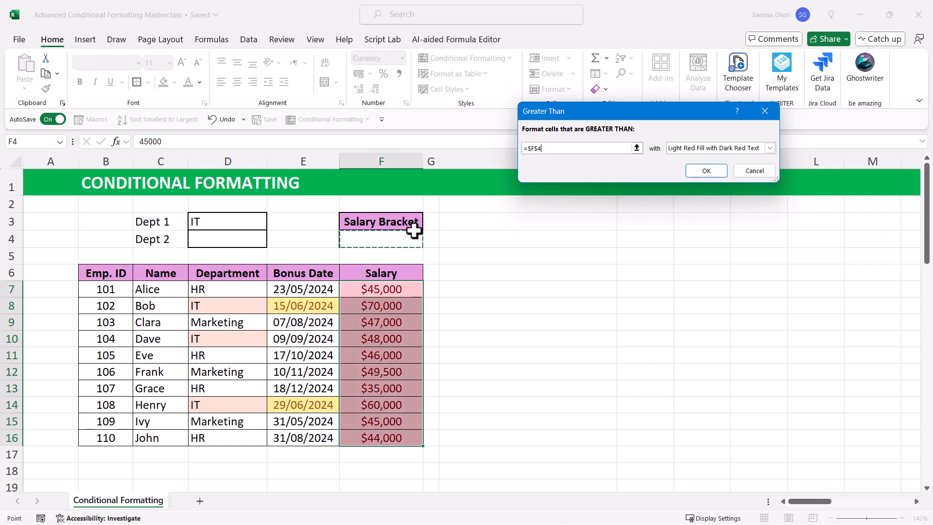
pyautogui.moveTo(631, 108); pyautogui.dragTo(561, 206)
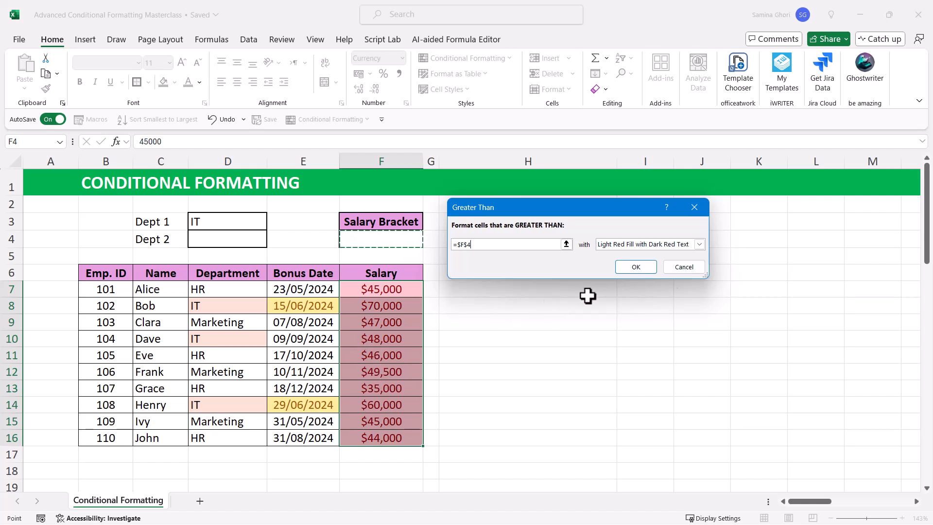
# Step: Format the Salary rule's matches with Green Fill with Dark Green Text and apply the bracket-based rule
pyautogui.click(668, 245)
pyautogui.click(668, 247)
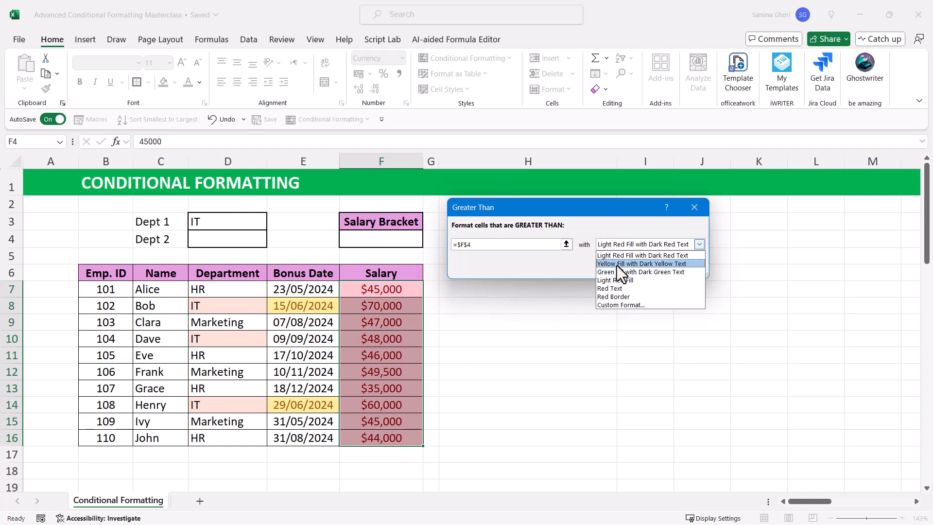
pyautogui.click(617, 271)
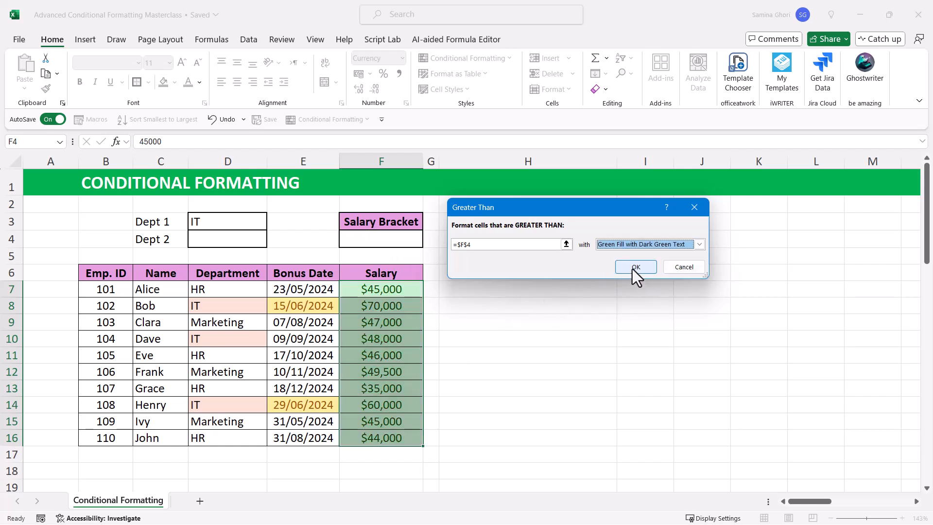
pyautogui.click(633, 267)
pyautogui.click(450, 319)
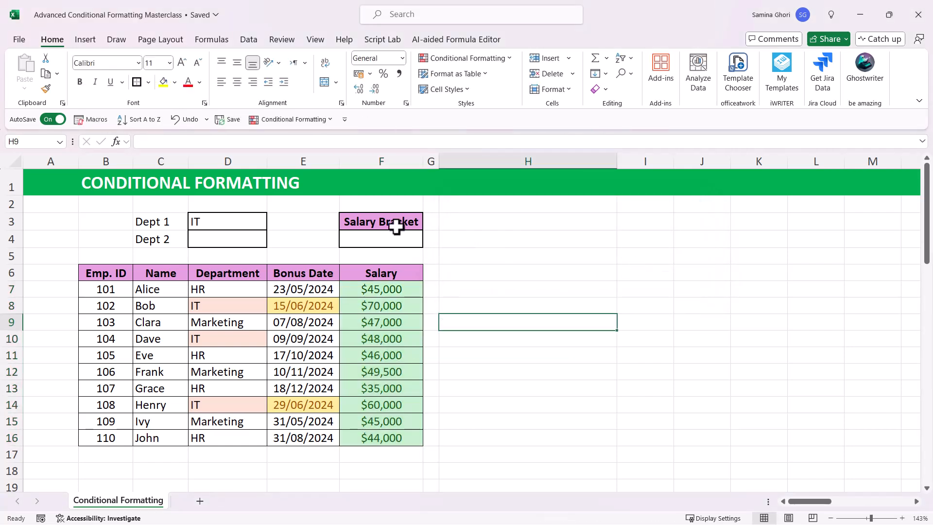
# Step: Test the Salary rule by entering 50000 and after that 40000 in Salary Bracket cell F4
pyautogui.click(390, 239)
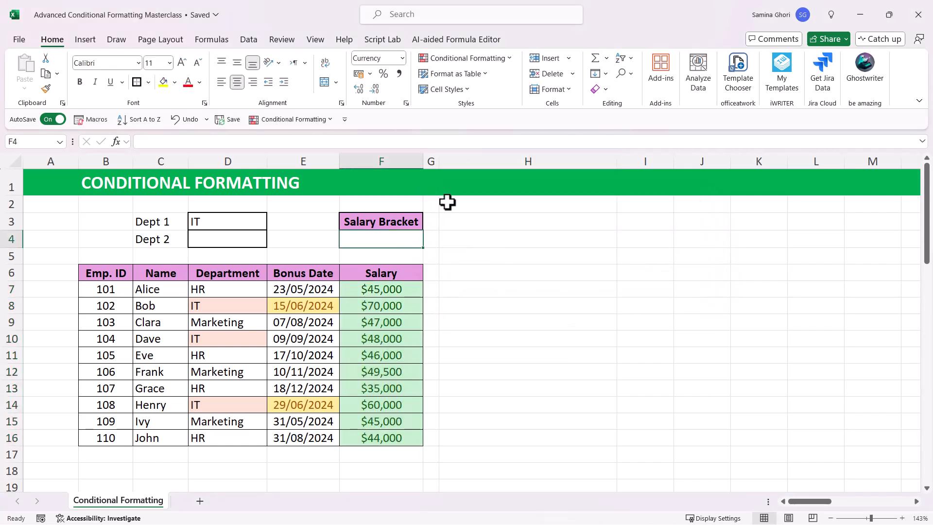
pyautogui.write('50000')
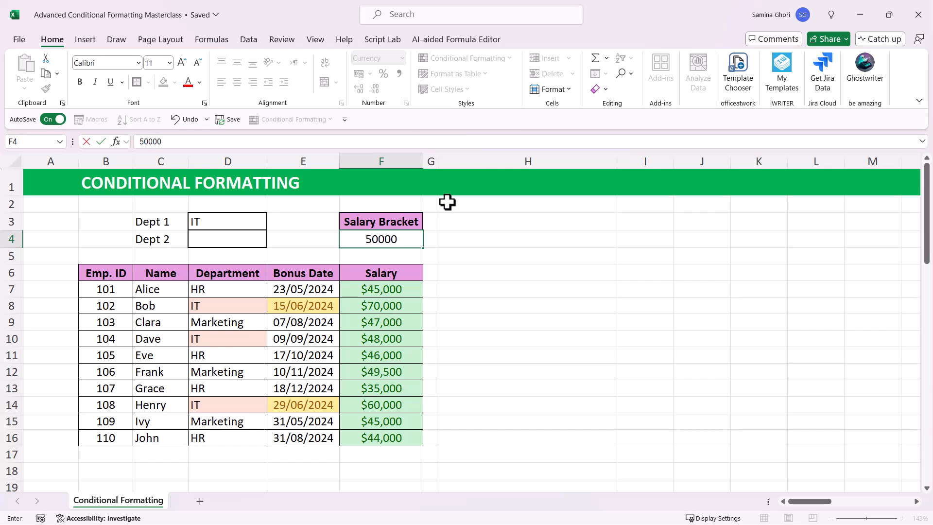
pyautogui.press('Return')
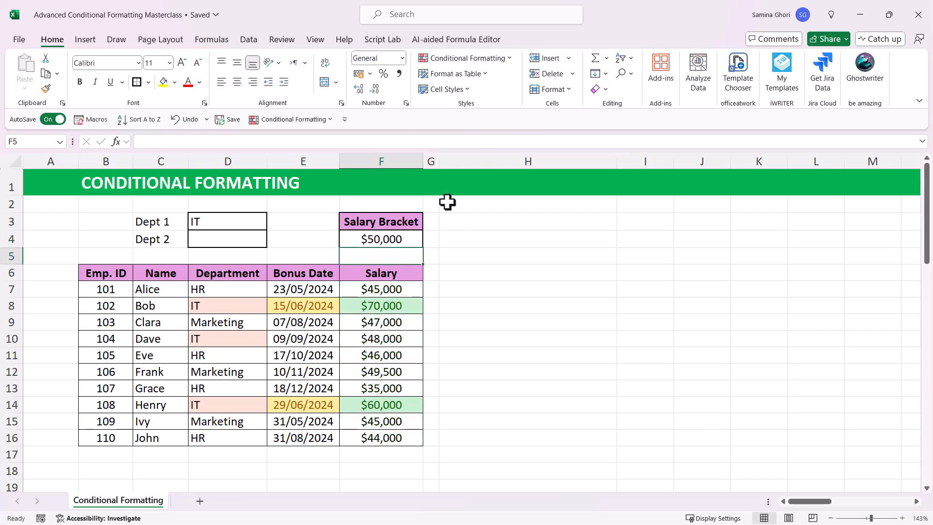
pyautogui.press('Up')
pyautogui.write('40000')
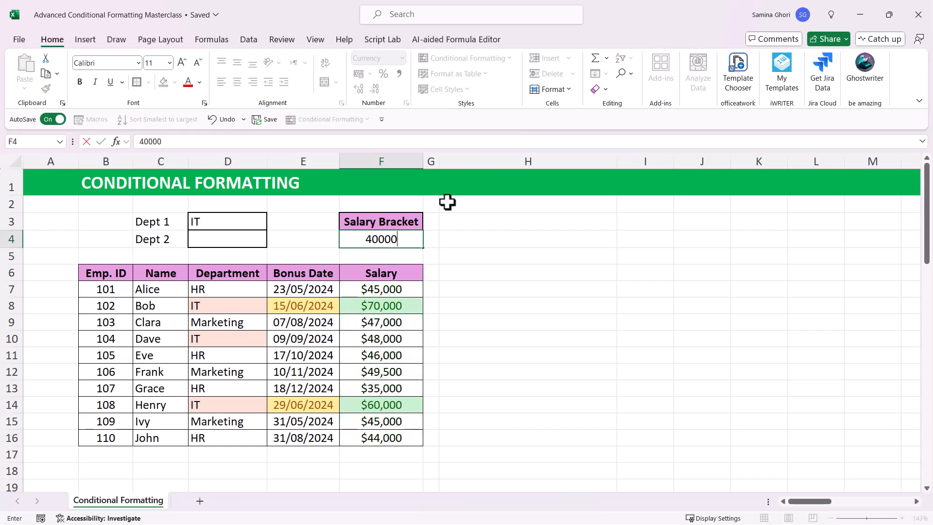
pyautogui.press('Return')
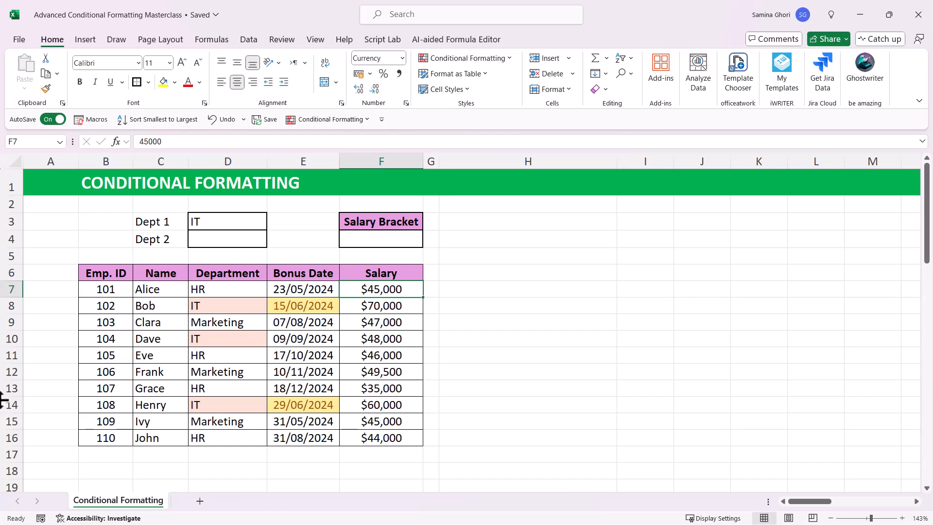
# Step: Enter 50,000 in the empty Salary Bracket cell F4
pyautogui.moveTo(392, 289); pyautogui.dragTo(395, 439)
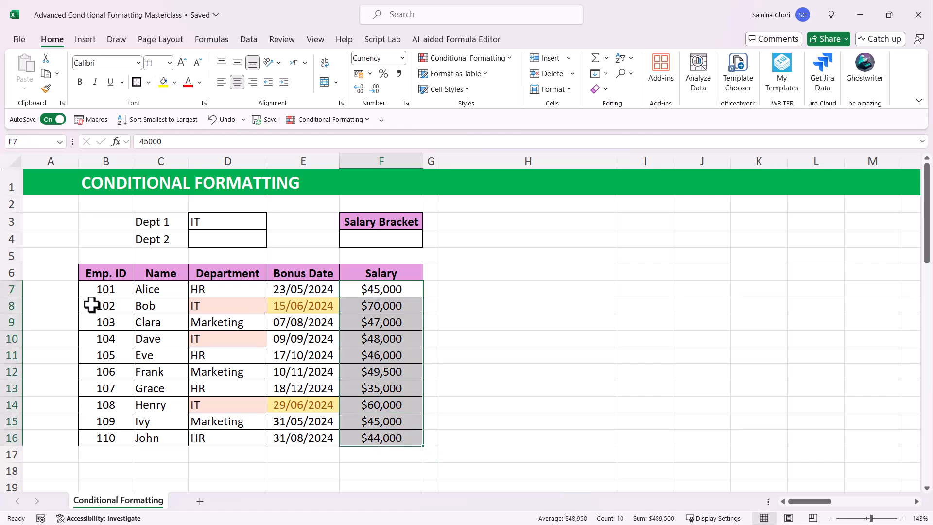
pyautogui.click(399, 239)
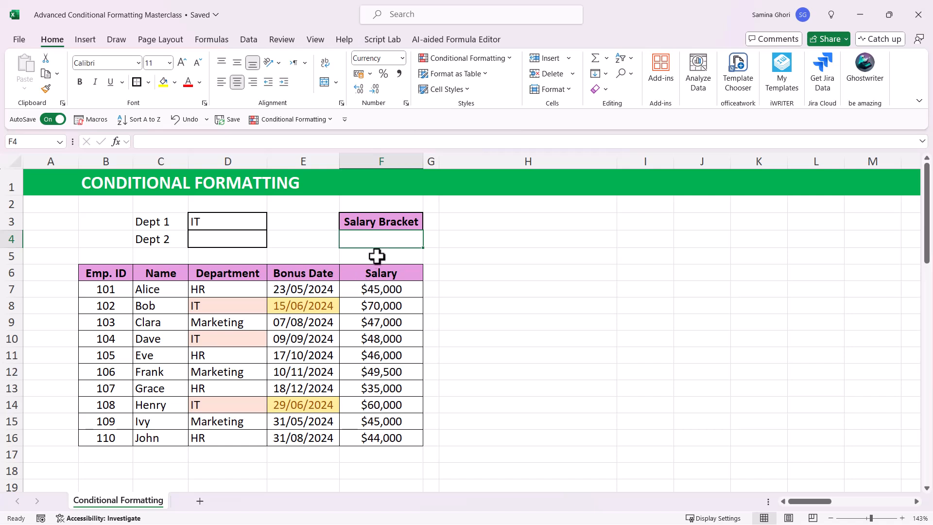
pyautogui.write('5')
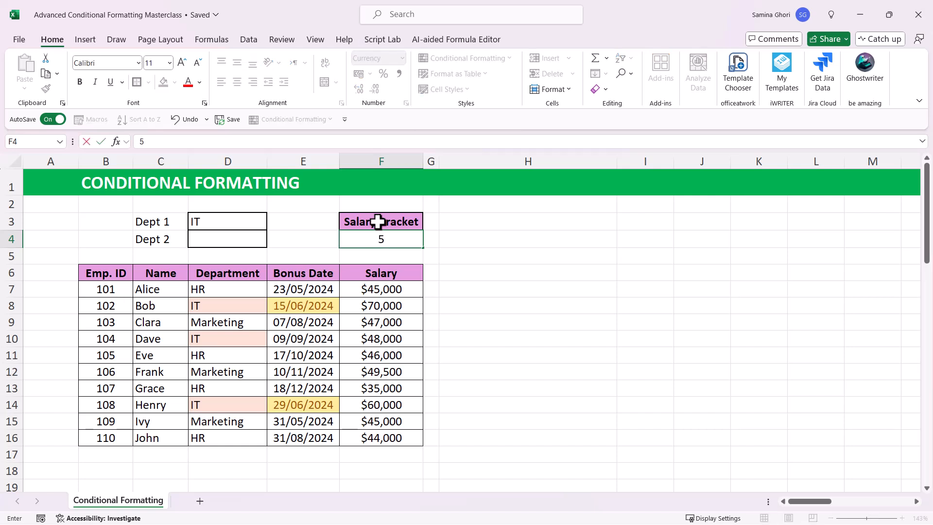
pyautogui.write('0,000000')
pyautogui.press('Return')
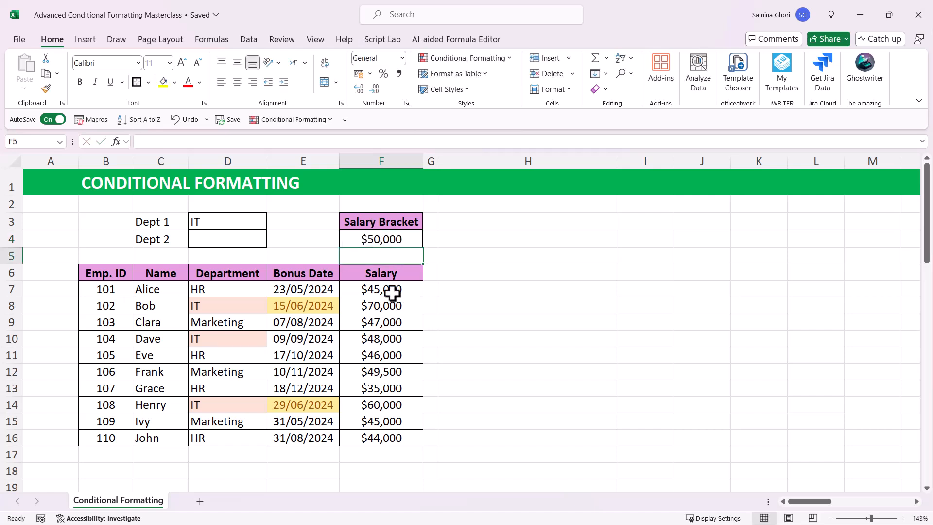
# Step: Start a new formula-based conditional formatting rule for the whole employee table, B7:F16, from the rules manager
pyautogui.moveTo(106, 290); pyautogui.dragTo(401, 445)
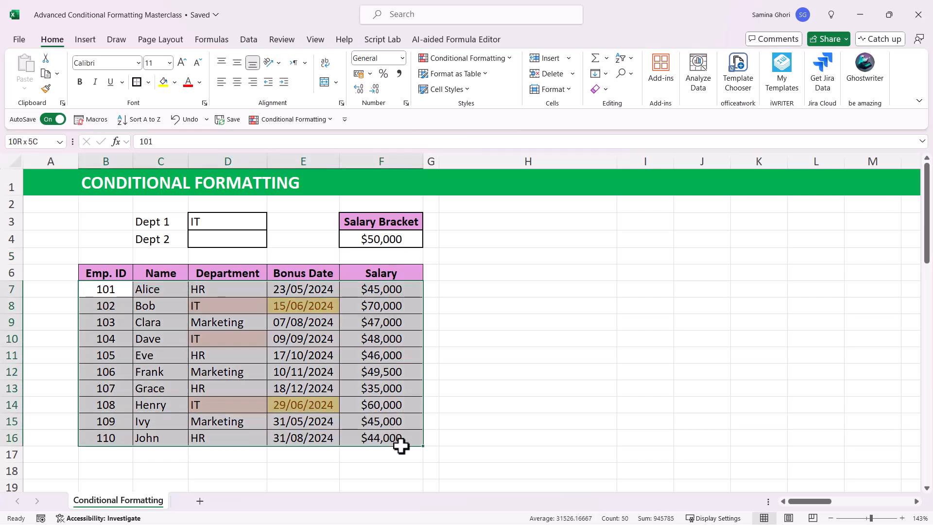
pyautogui.click(505, 59)
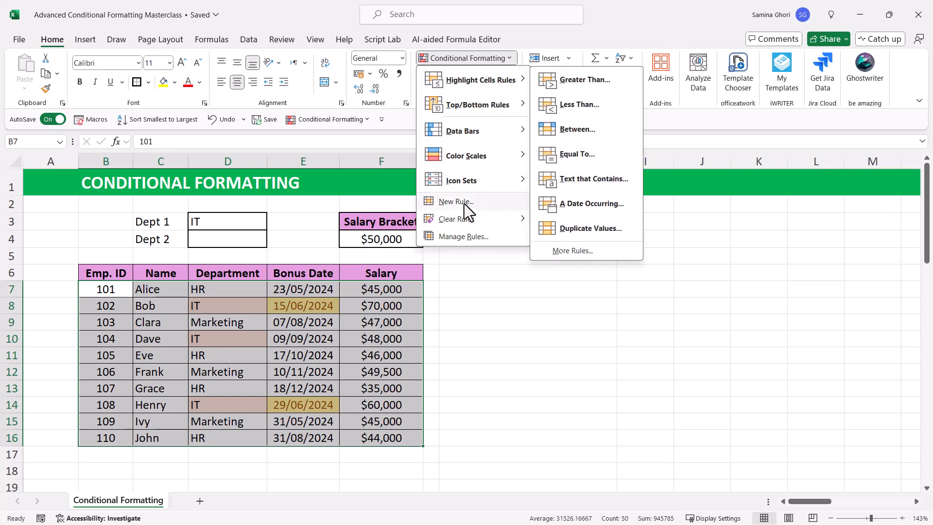
pyautogui.click(461, 236)
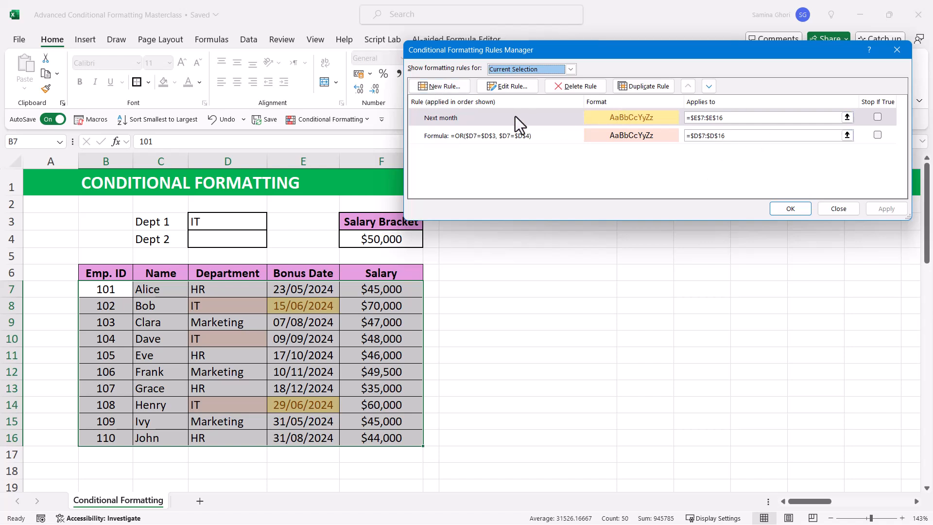
pyautogui.click(442, 87)
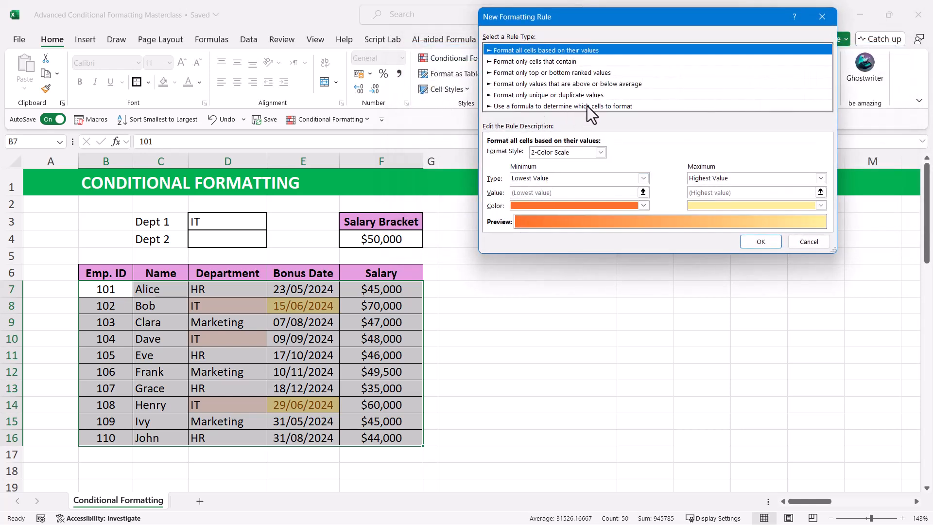
pyautogui.click(587, 106)
# Step: Enter the rule formula =$F7>$F$4, keeping the Salary row relative and the Salary Bracket cell absolute
pyautogui.click(566, 155)
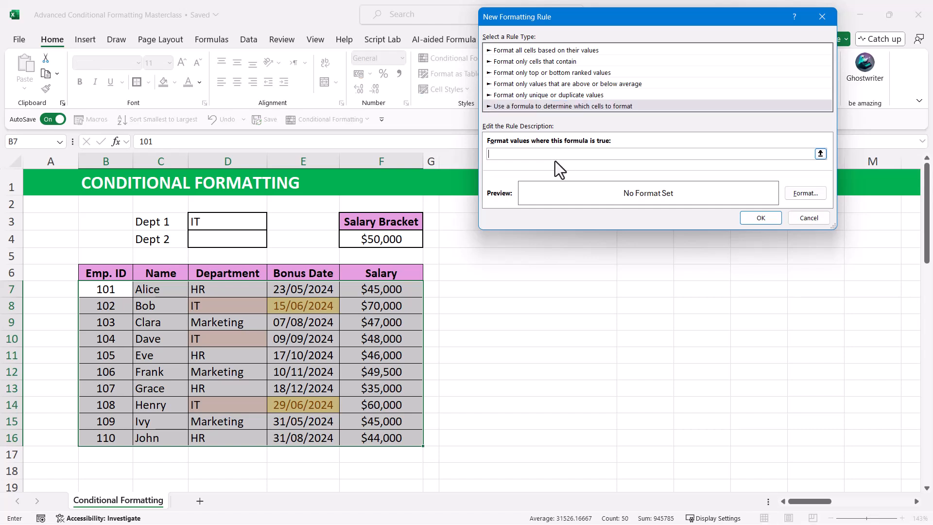
pyautogui.click(403, 288)
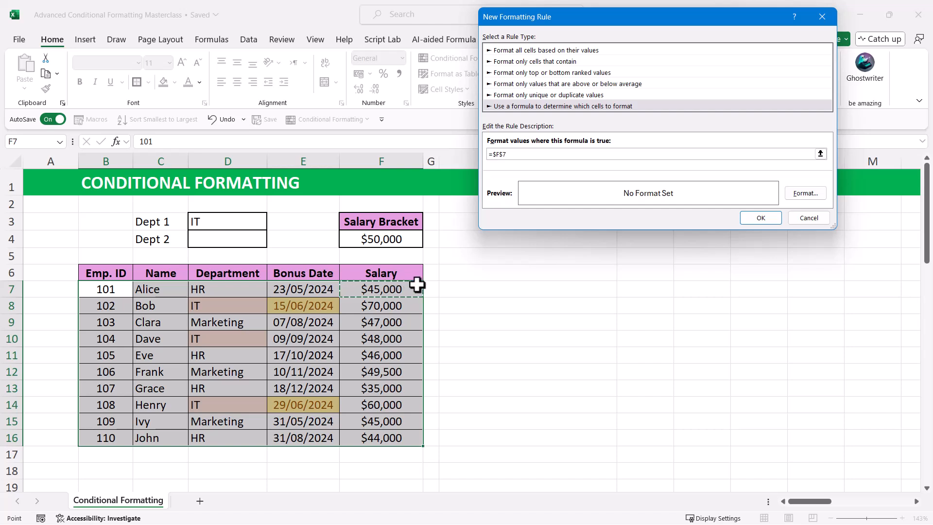
pyautogui.write('>')
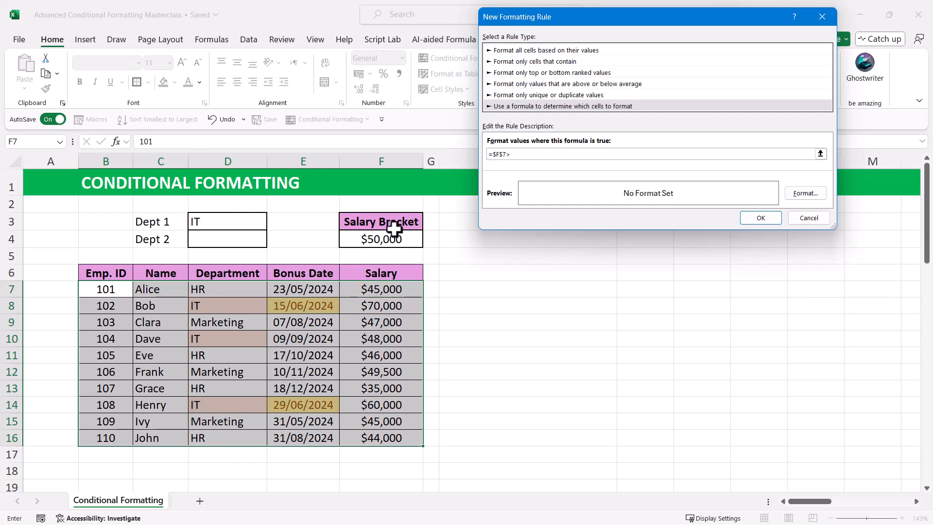
pyautogui.click(502, 154)
pyautogui.press('BackSpace')
pyautogui.click(522, 154)
pyautogui.click(393, 240)
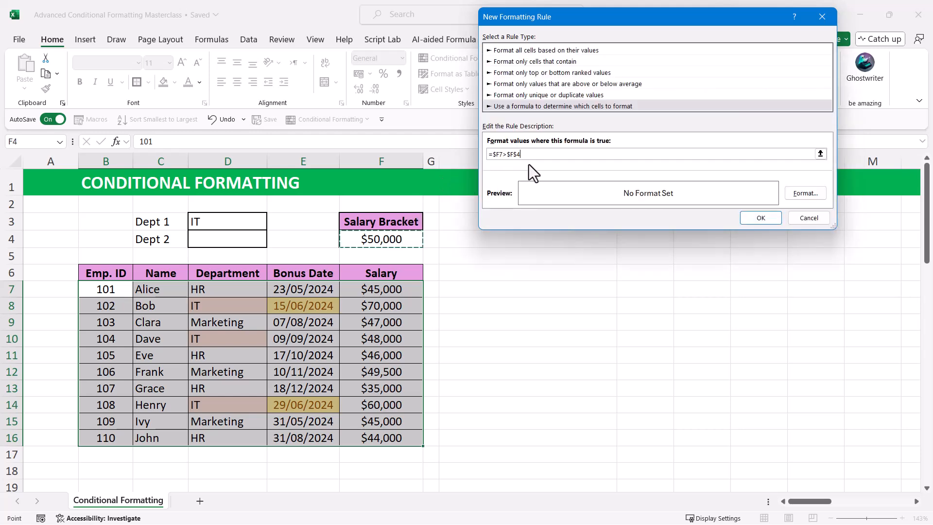
# Step: Give the new row rule a light blue fill and apply it to the table
pyautogui.click(806, 193)
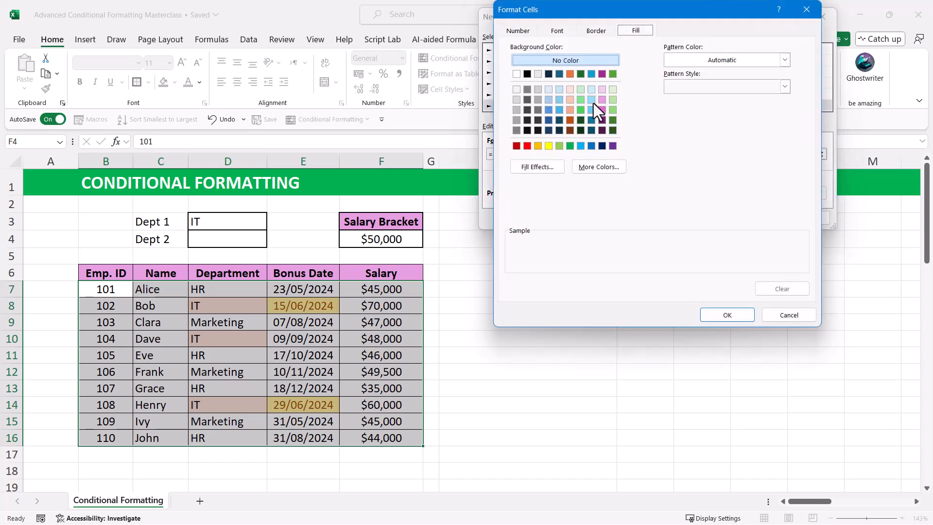
pyautogui.click(590, 100)
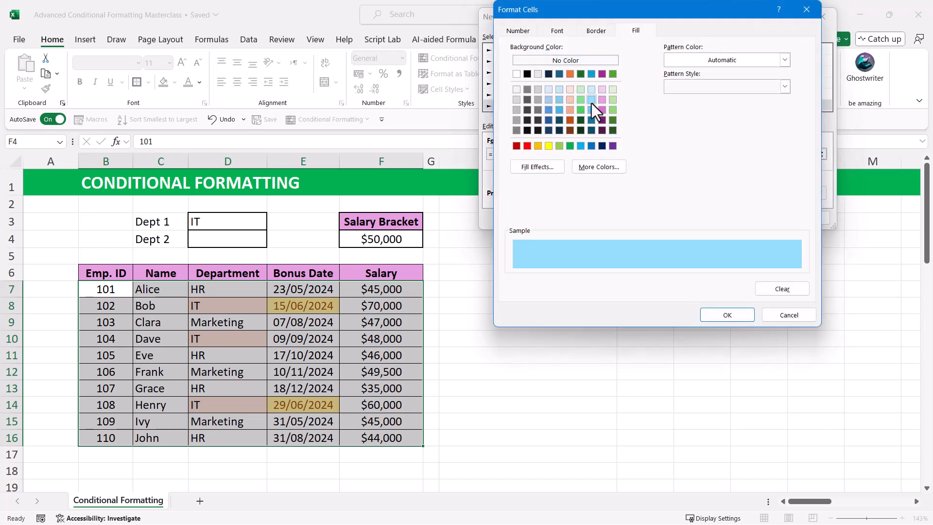
pyautogui.click(726, 315)
pyautogui.click(758, 219)
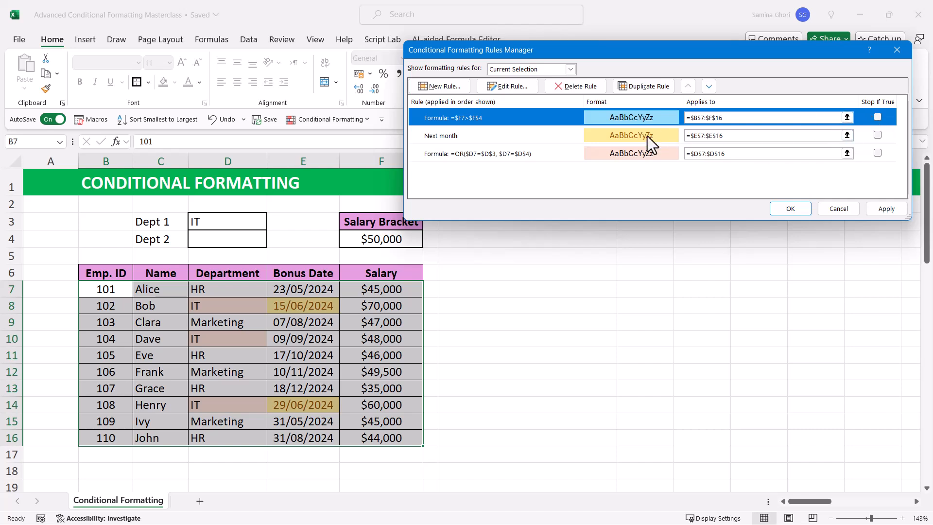
pyautogui.click(887, 210)
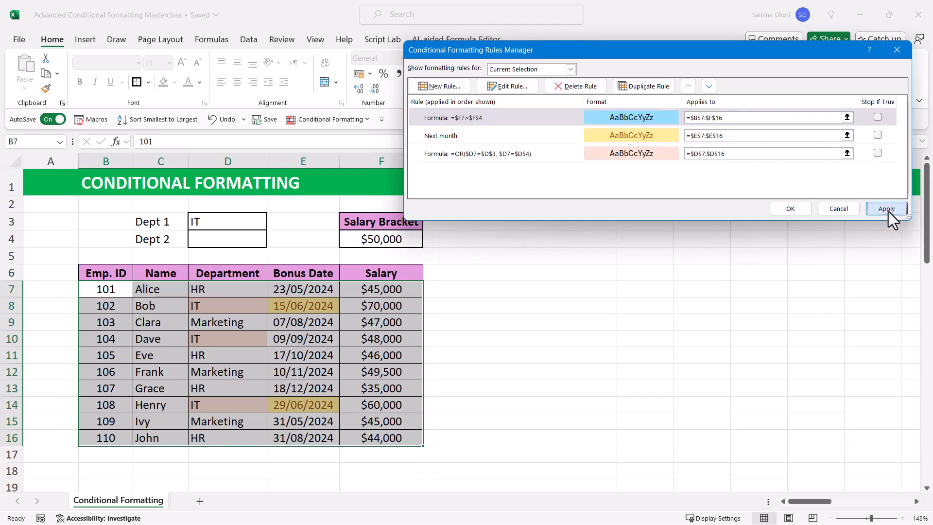
pyautogui.click(788, 209)
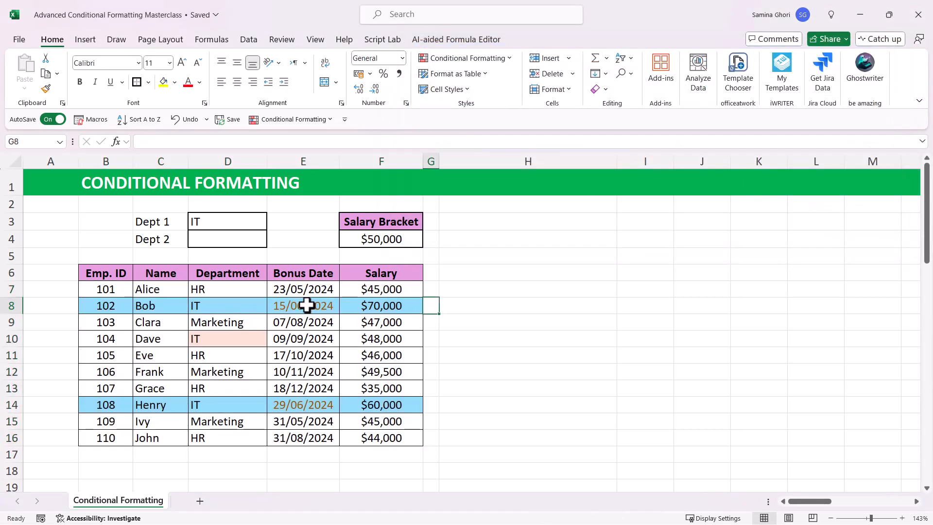
# Step: Test the row highlighting by changing Salary Bracket cell F4 to 40,000 and after that to 58,000
pyautogui.click(291, 306)
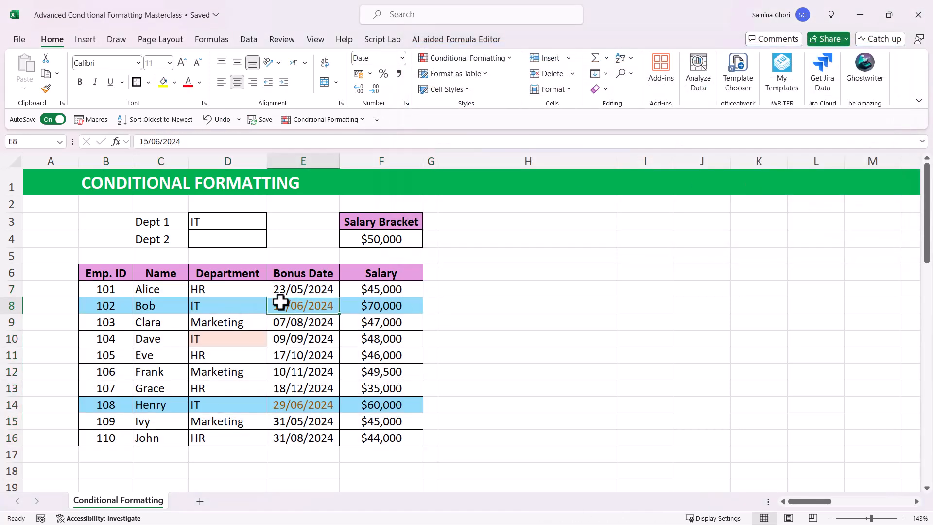
pyautogui.click(389, 240)
pyautogui.write('4')
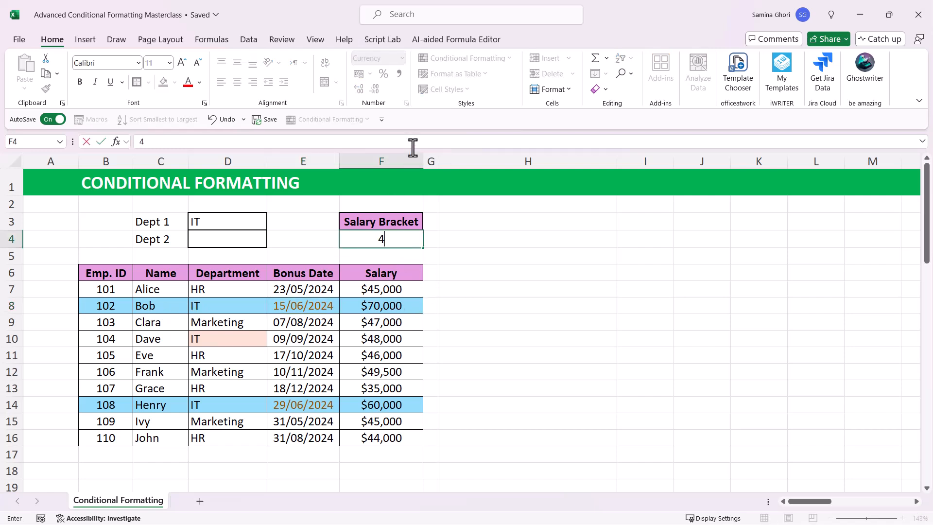
pyautogui.write('0,000000')
pyautogui.press('Return')
pyautogui.click(395, 238)
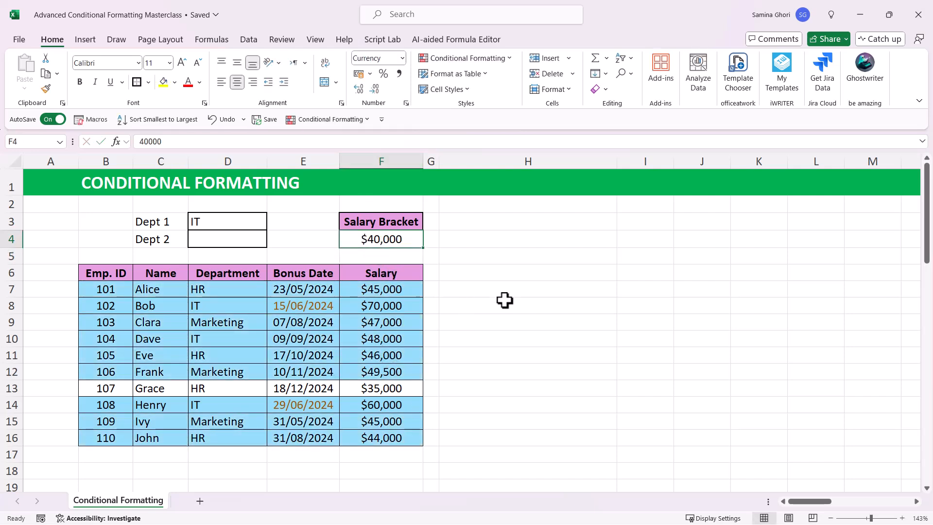
pyautogui.write('58000')
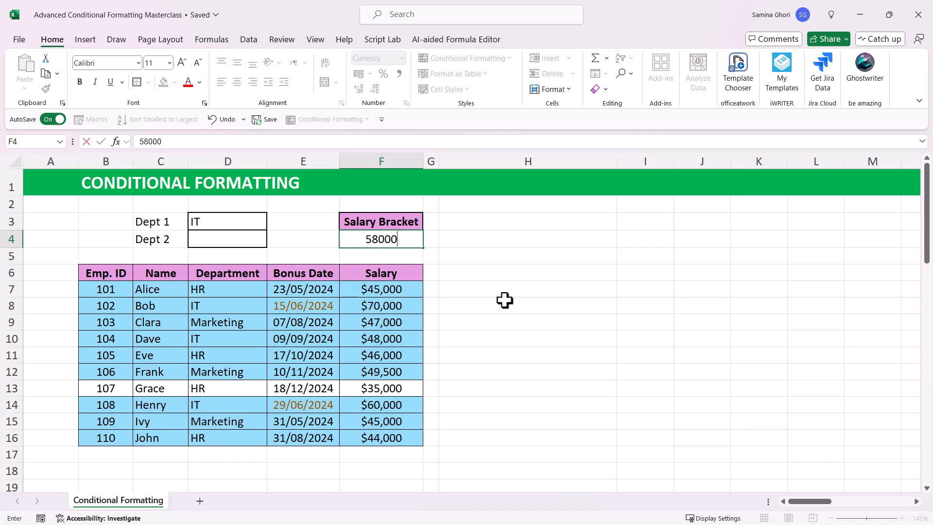
pyautogui.press('Return')
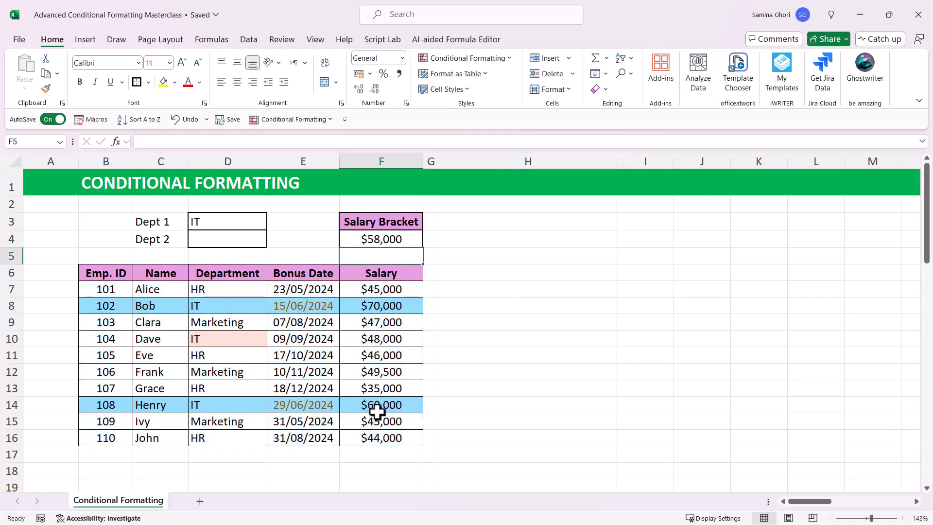
pyautogui.click(459, 289)
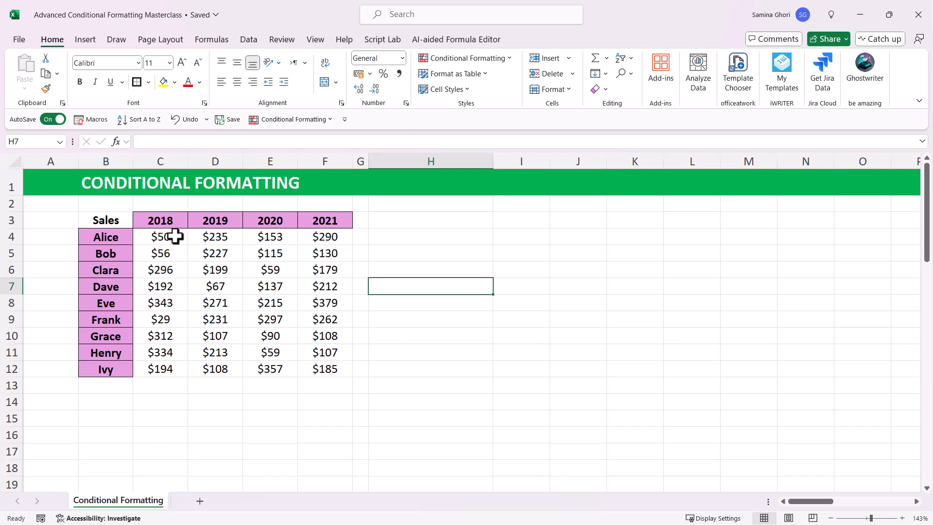
# Step: Apply the 3 Symbols (Uncircled) icon set to the 2018 sales figures, C4:C12
pyautogui.moveTo(160, 238); pyautogui.dragTo(163, 360)
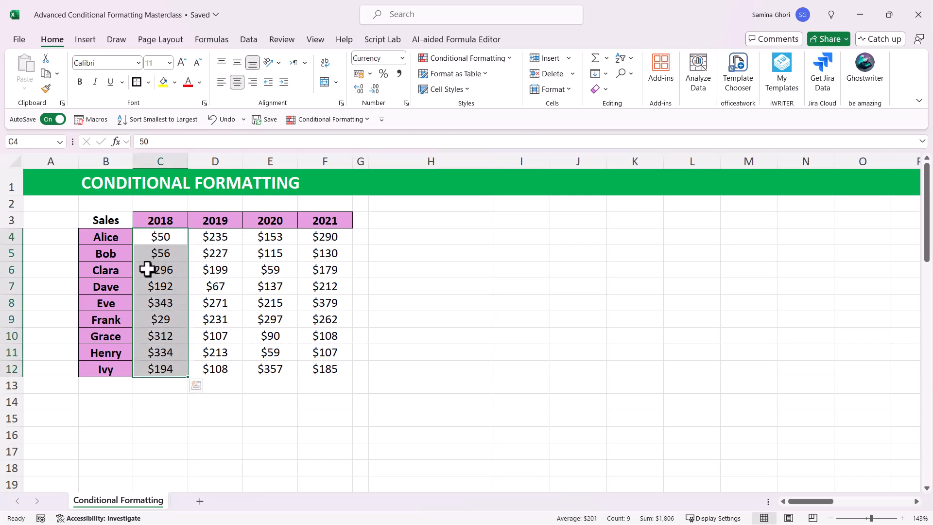
pyautogui.click(510, 59)
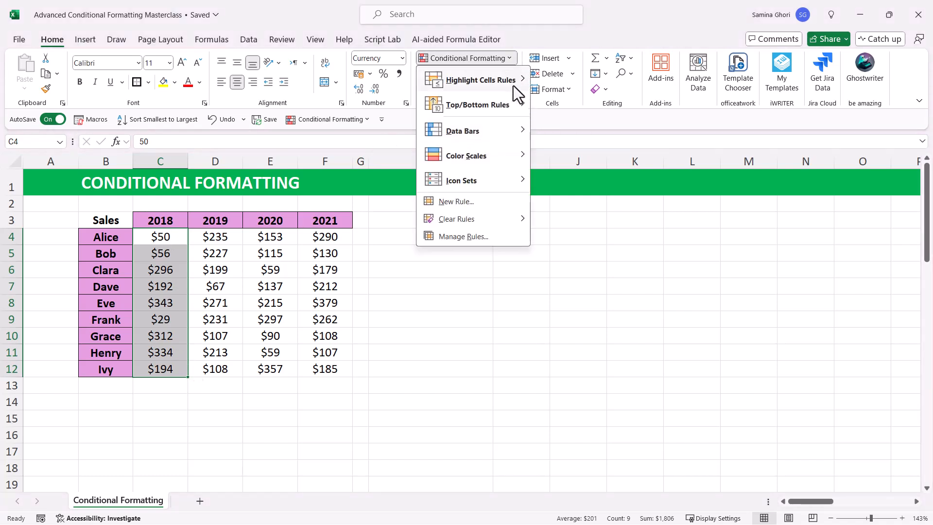
pyautogui.moveTo(498, 150)
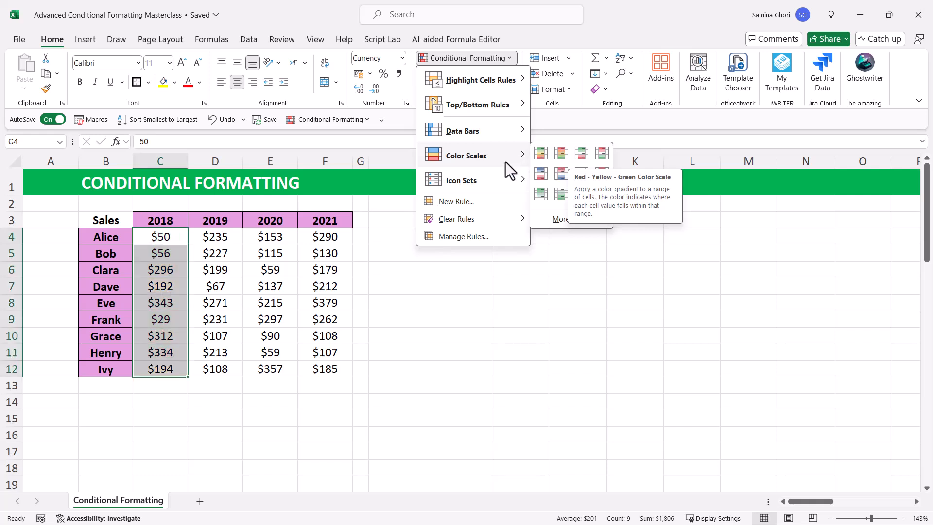
pyautogui.moveTo(523, 188)
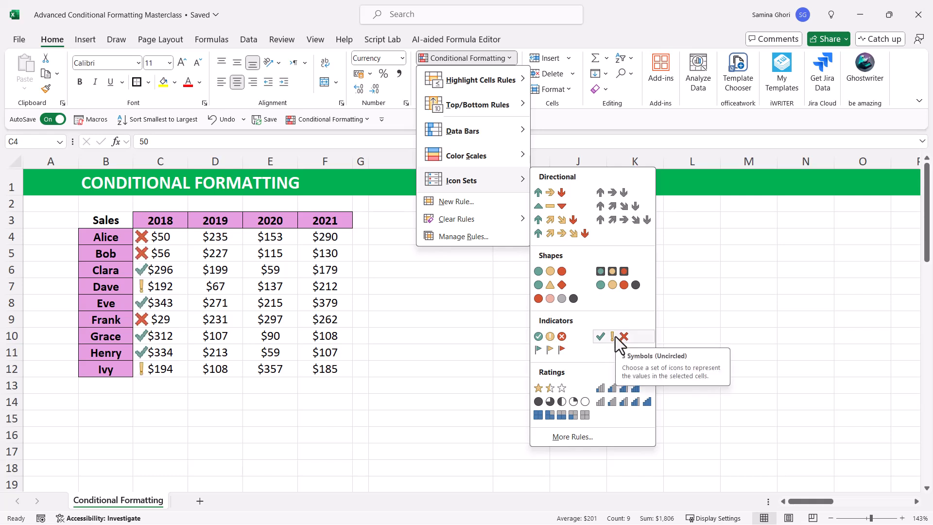
pyautogui.click(616, 337)
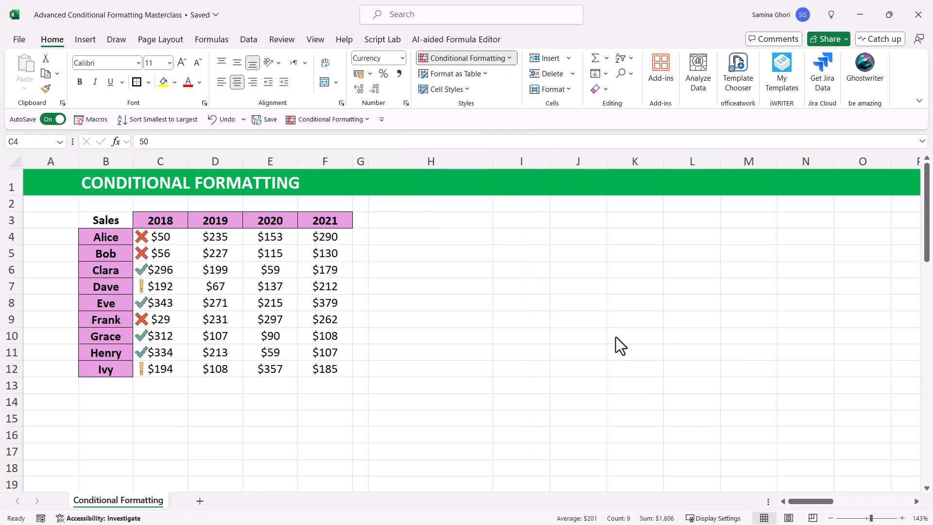
pyautogui.click(164, 287)
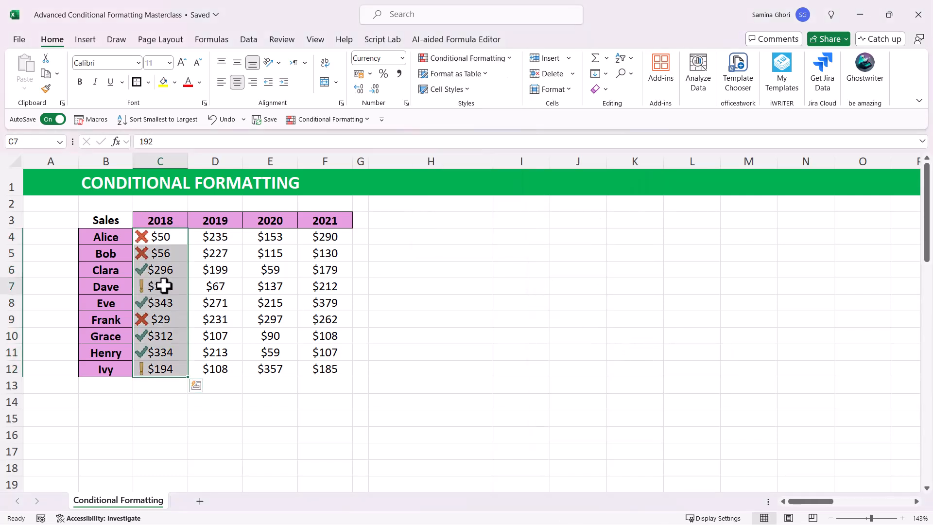
pyautogui.click(170, 373)
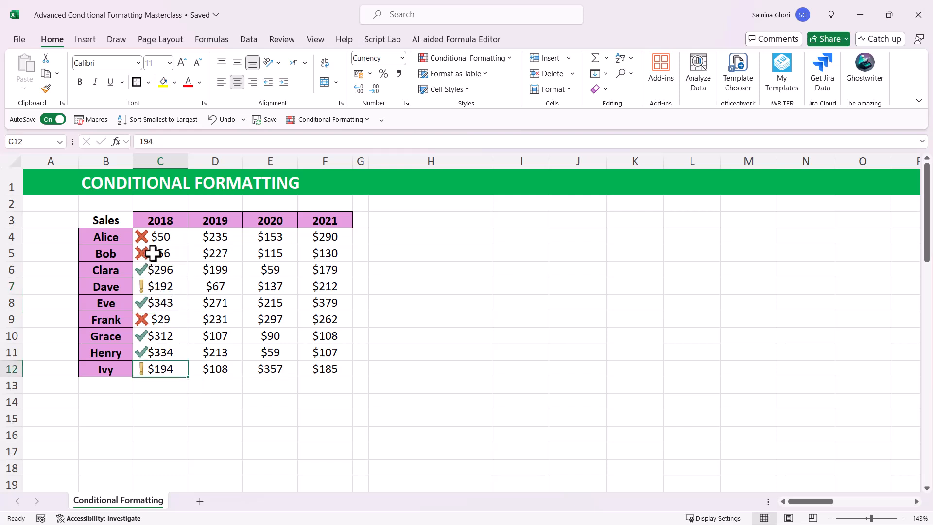
# Step: Edit the icon set rule on the 2018 sales, C4:C12, so that both icon thresholds use the Number type
pyautogui.moveTo(162, 239); pyautogui.dragTo(154, 367)
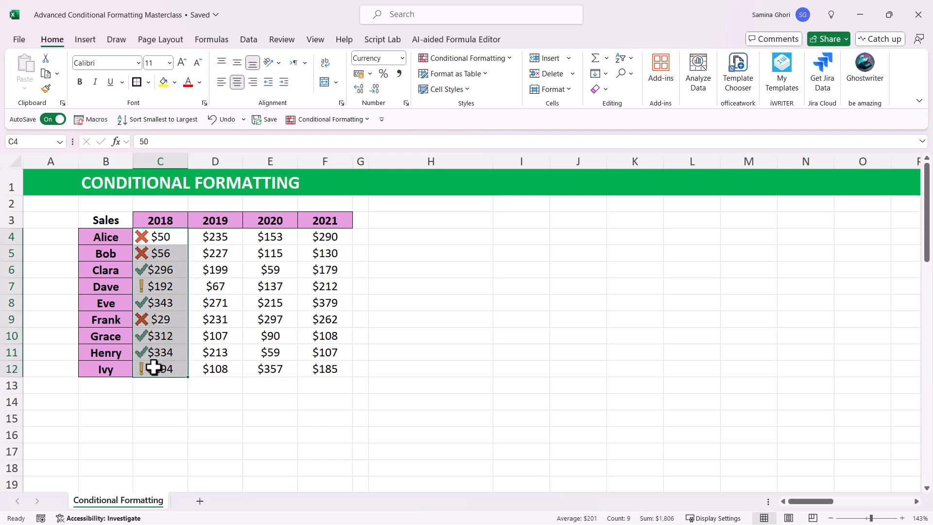
pyautogui.click(511, 58)
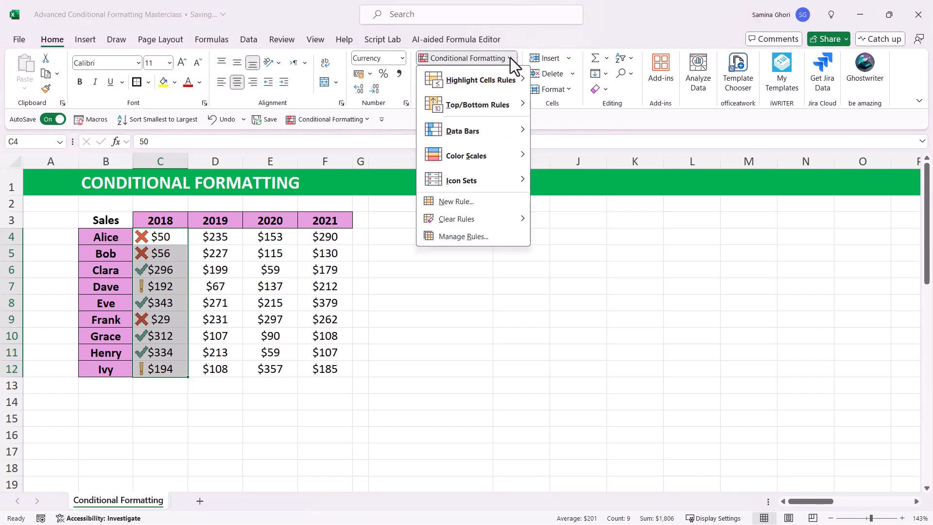
pyautogui.click(470, 236)
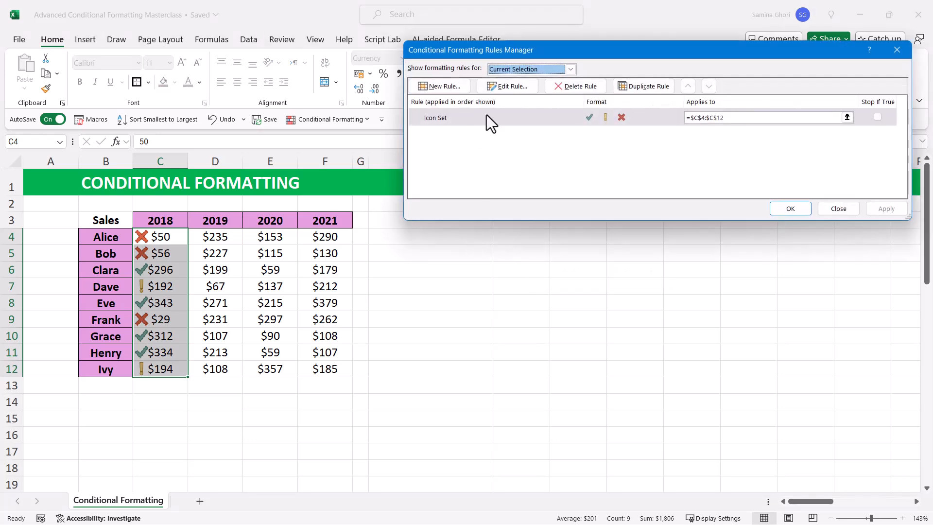
pyautogui.click(486, 116)
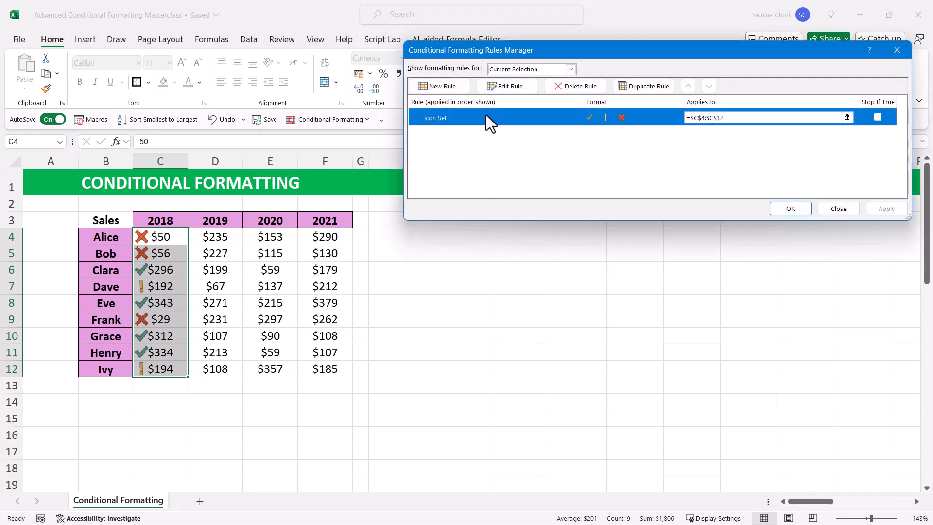
pyautogui.click(517, 89)
pyautogui.moveTo(689, 13); pyautogui.dragTo(581, 117)
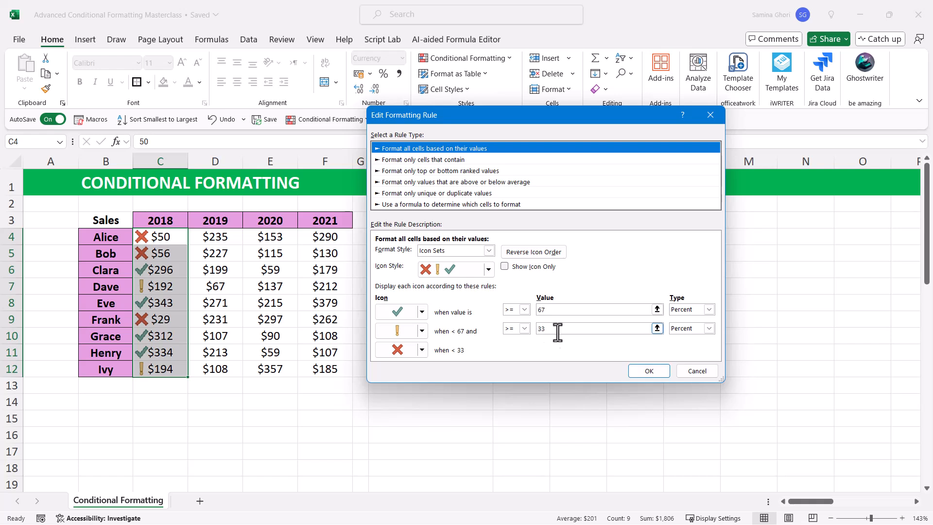
pyautogui.click(709, 309)
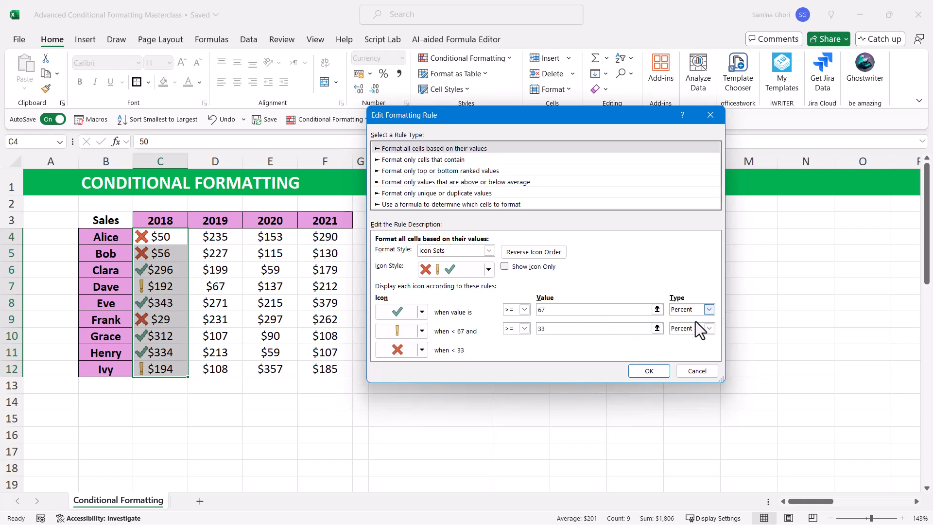
pyautogui.click(687, 333)
pyautogui.click(686, 339)
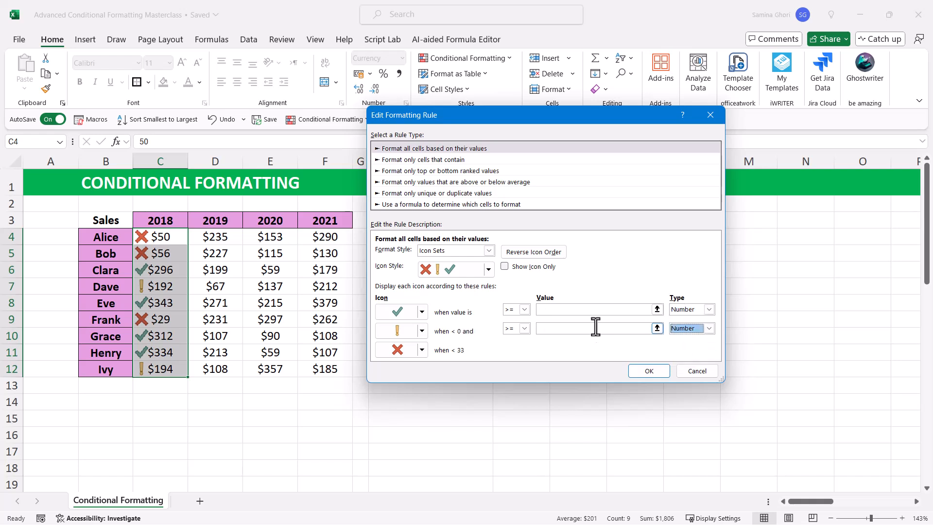
# Step: Set the green check mark threshold to 100 or more and apply the edited icon set rule to the 2018 sales
pyautogui.click(556, 309)
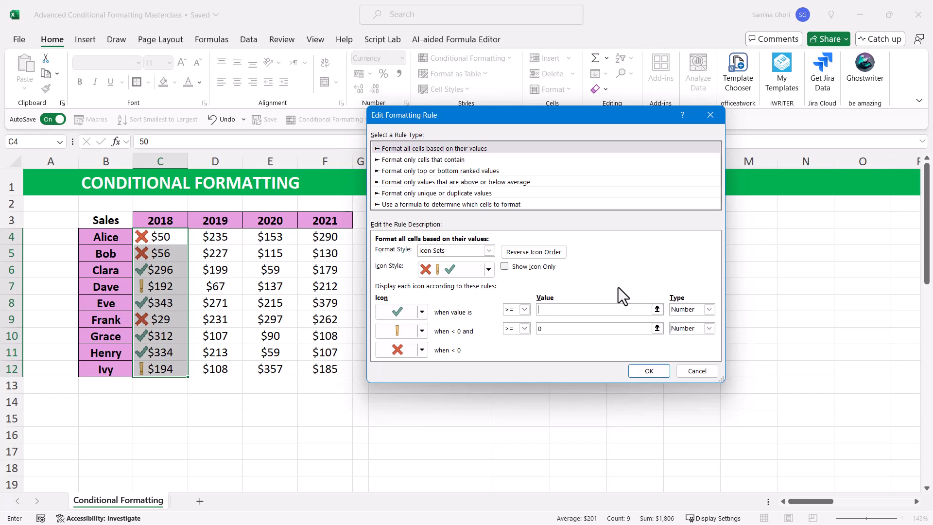
pyautogui.write('100')
pyautogui.click(540, 329)
pyautogui.click(653, 372)
pyautogui.click(886, 208)
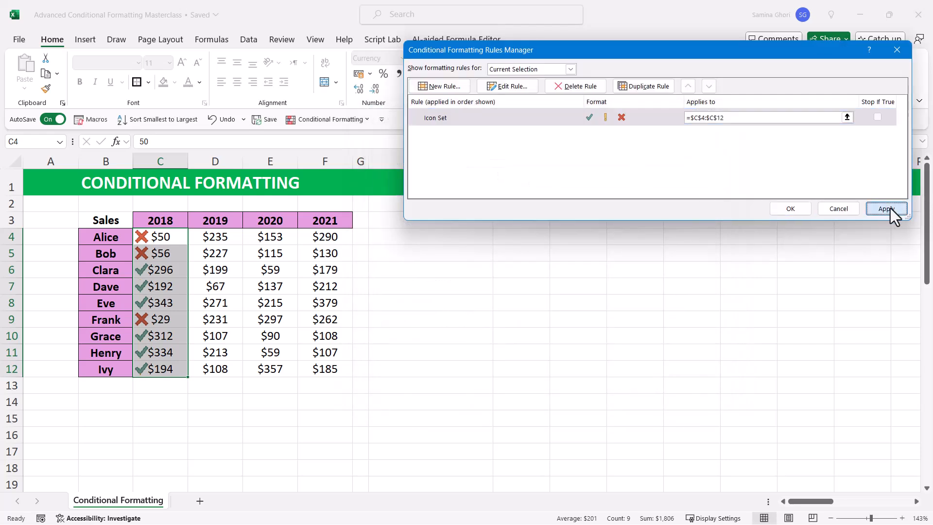
pyautogui.click(781, 207)
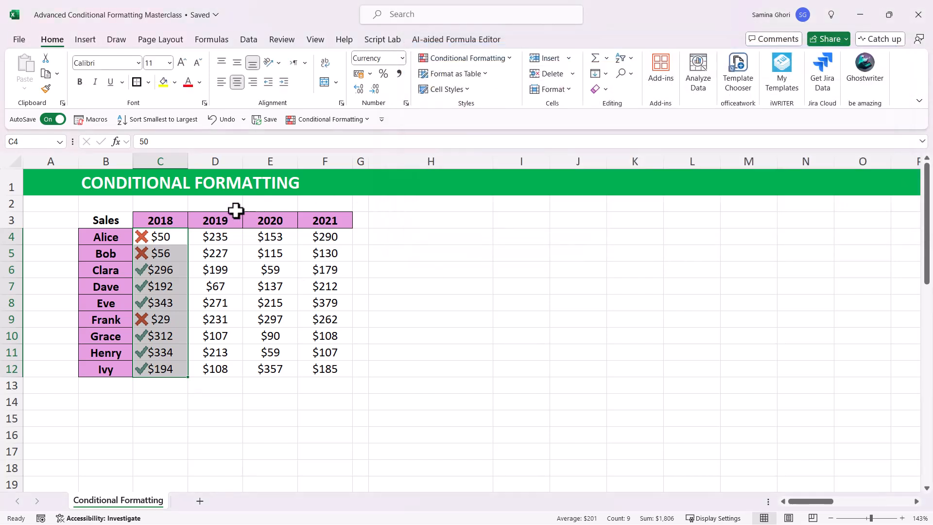
pyautogui.click(144, 255)
pyautogui.click(156, 238)
pyautogui.click(152, 251)
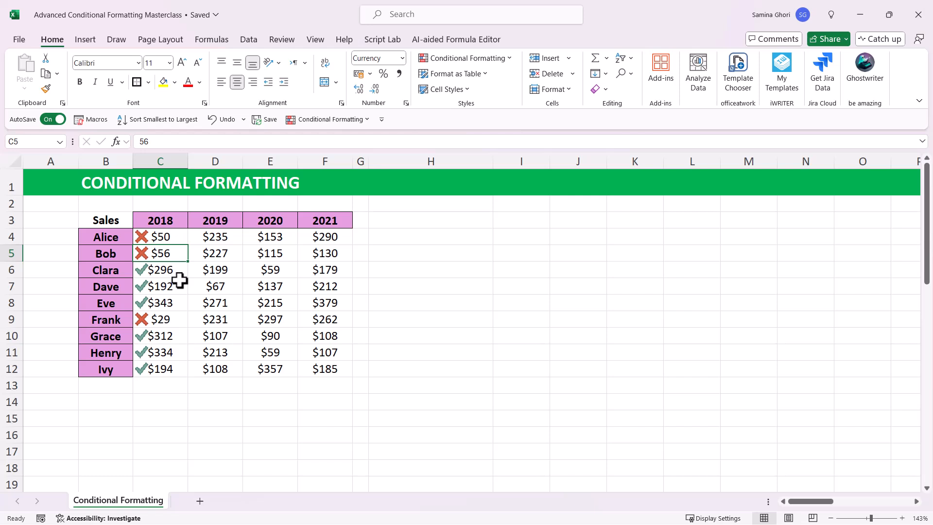
# Step: Apply green gradient-fill data bars to the 2019 sales figures, D4:D12
pyautogui.moveTo(219, 238); pyautogui.dragTo(207, 368)
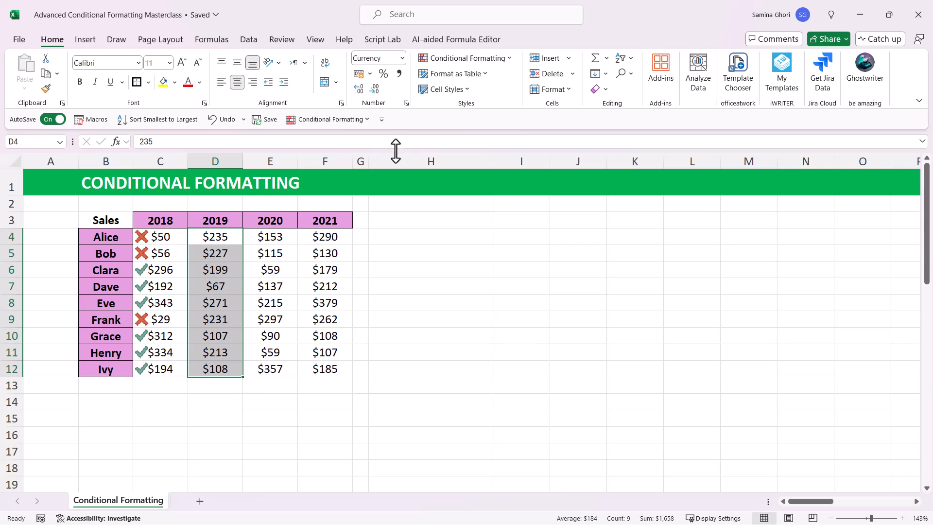
pyautogui.click(506, 57)
pyautogui.moveTo(491, 137)
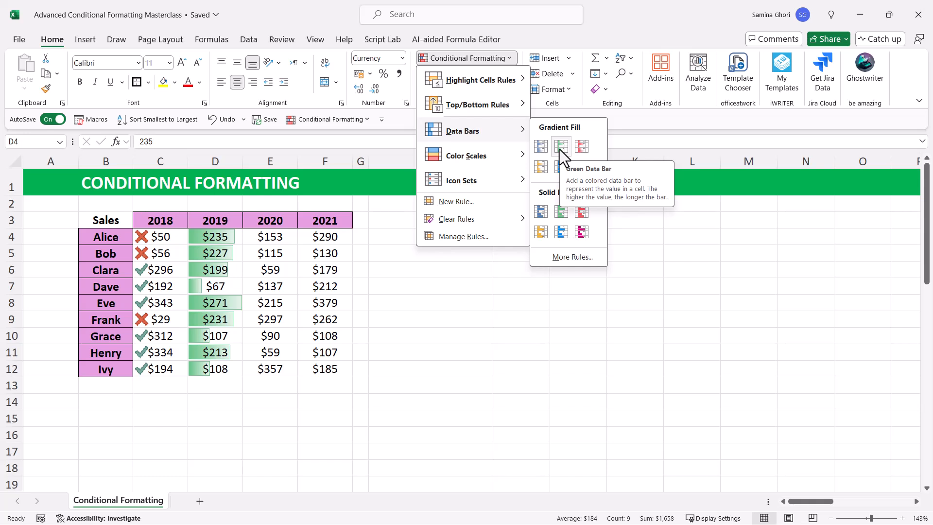
pyautogui.click(561, 145)
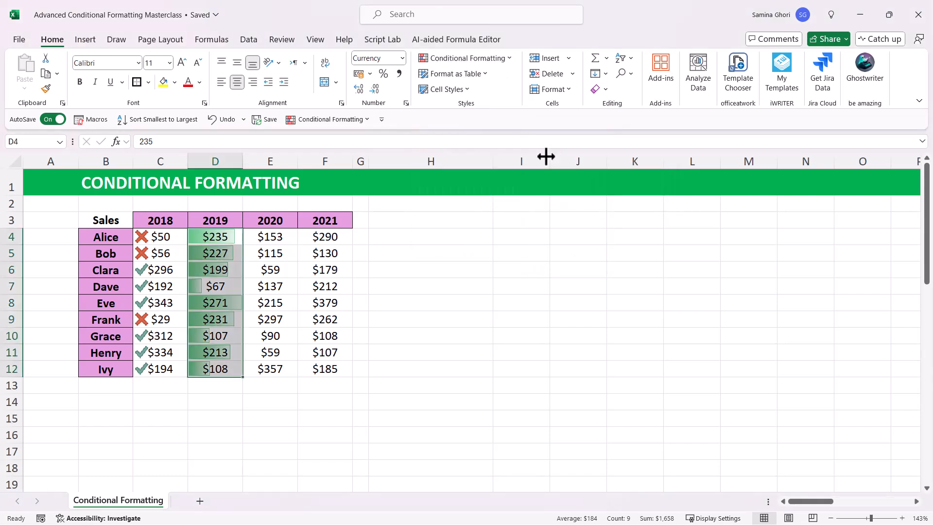
pyautogui.click(222, 234)
pyautogui.click(227, 253)
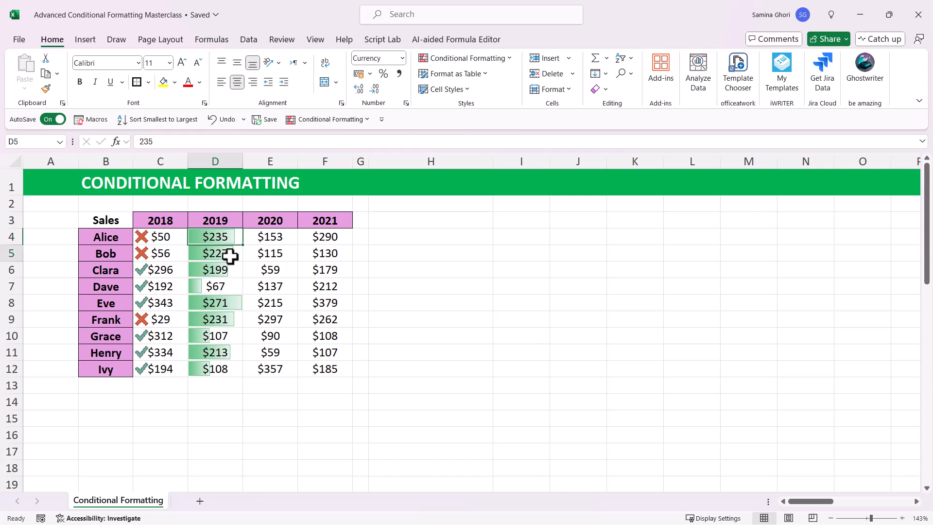
pyautogui.click(221, 300)
pyautogui.click(218, 335)
pyautogui.click(222, 367)
pyautogui.click(473, 281)
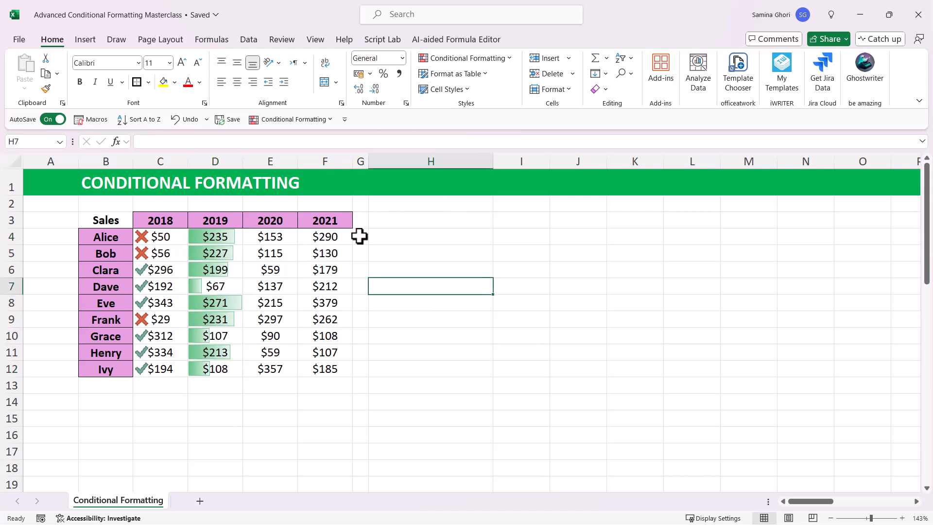
# Step: Apply the Green - Yellow color scale to the 2020 sales figures, E4:E12
pyautogui.click(272, 236)
pyautogui.moveTo(272, 237); pyautogui.dragTo(257, 374)
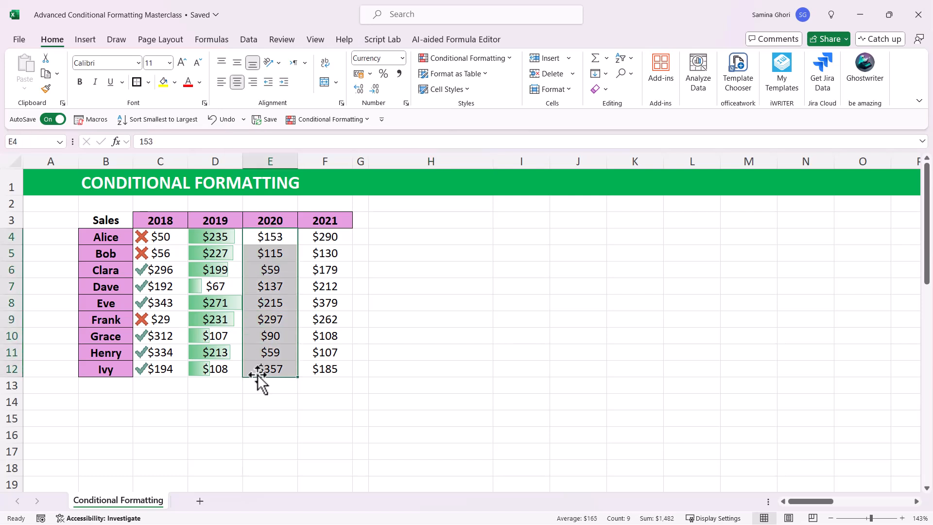
pyautogui.click(500, 63)
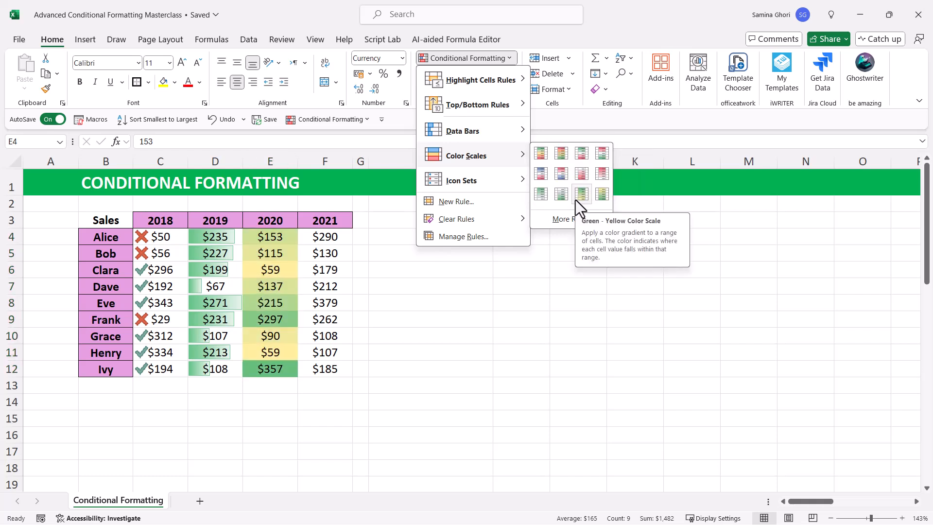
pyautogui.click(576, 200)
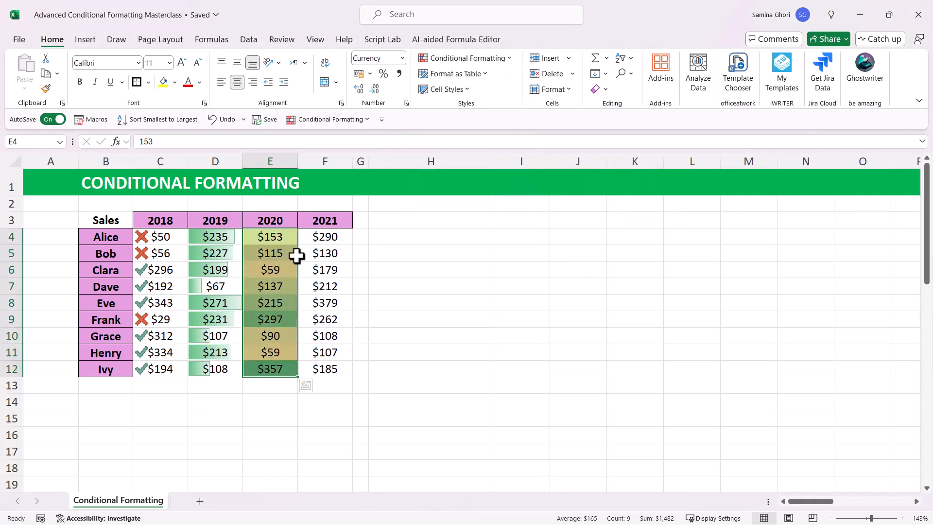
pyautogui.click(384, 236)
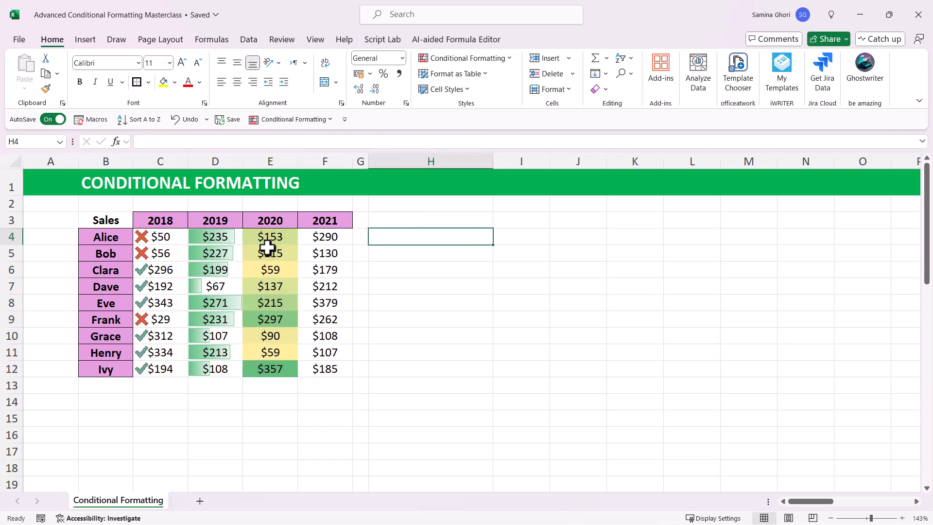
pyautogui.moveTo(275, 235); pyautogui.dragTo(270, 369)
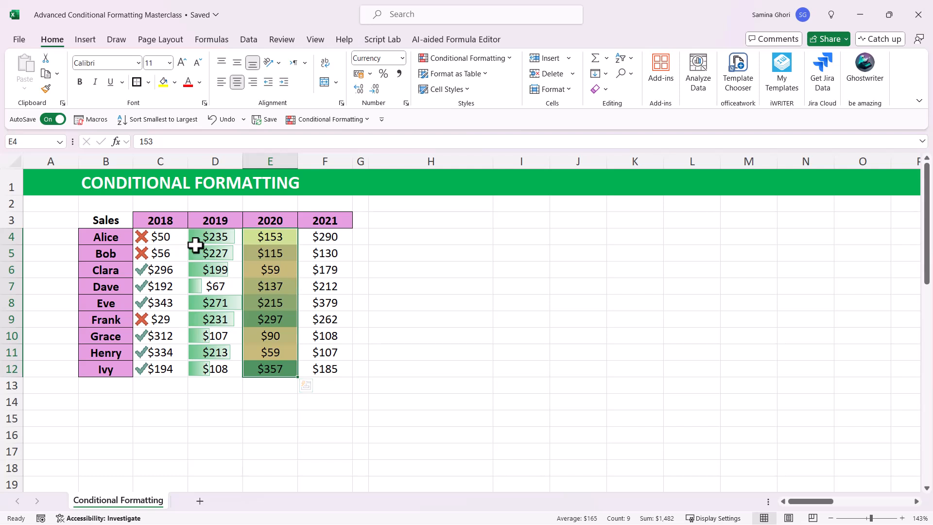
pyautogui.moveTo(160, 238); pyautogui.dragTo(309, 369)
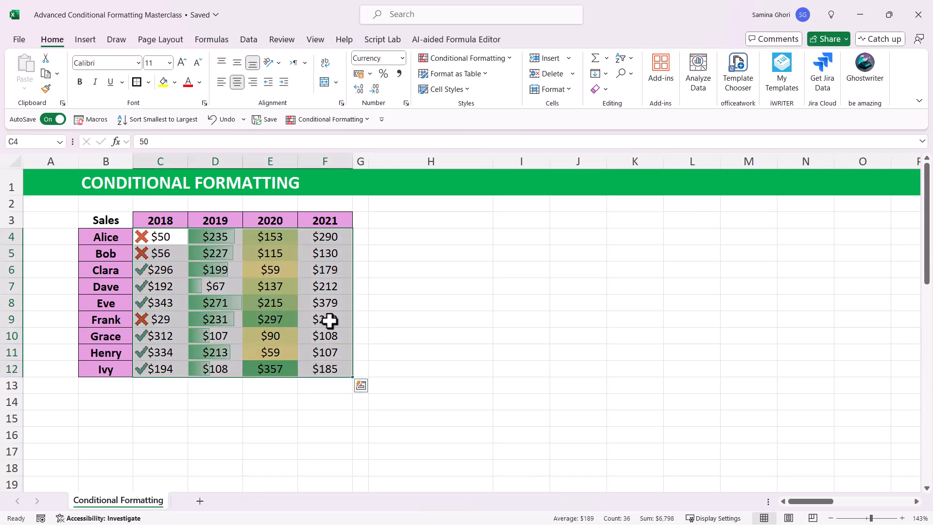
pyautogui.click(327, 319)
pyautogui.click(420, 235)
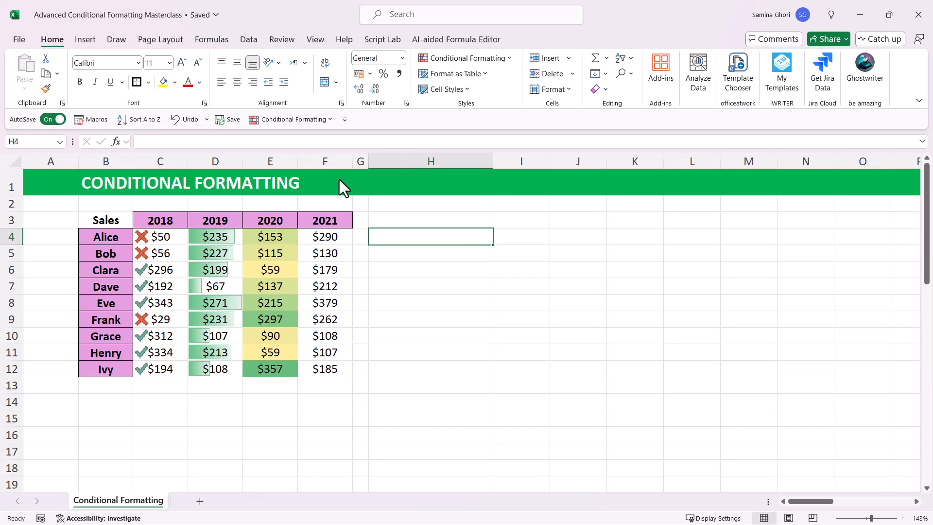
# Step: Insert a line sparkline in cell H4 for the first salesperson's 2018 to 2021 sales, data range C4:F4
pyautogui.moveTo(155, 237); pyautogui.dragTo(321, 232)
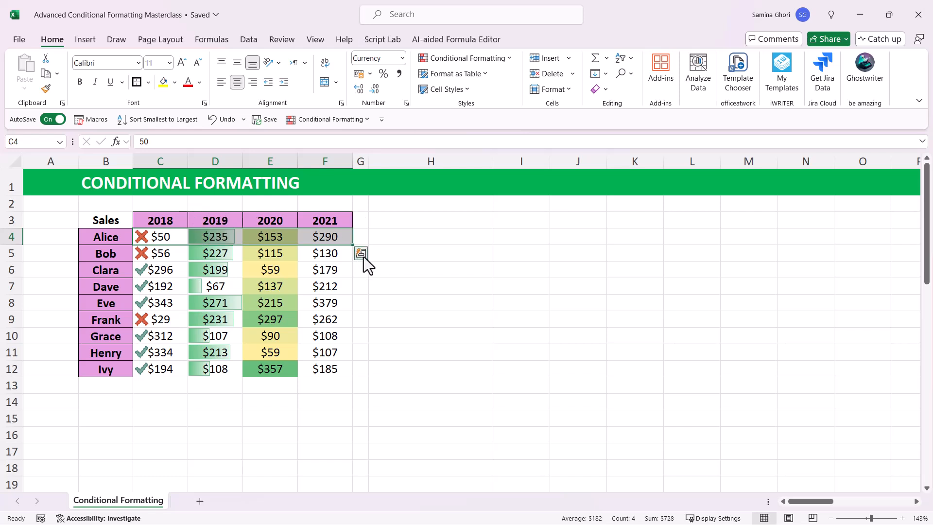
pyautogui.click(410, 237)
pyautogui.moveTo(162, 236); pyautogui.dragTo(336, 229)
pyautogui.click(80, 40)
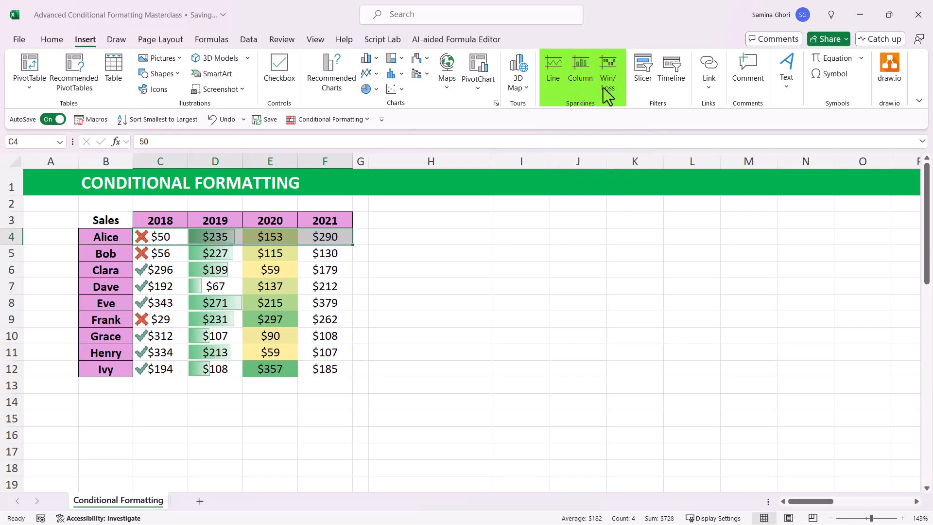
pyautogui.click(558, 75)
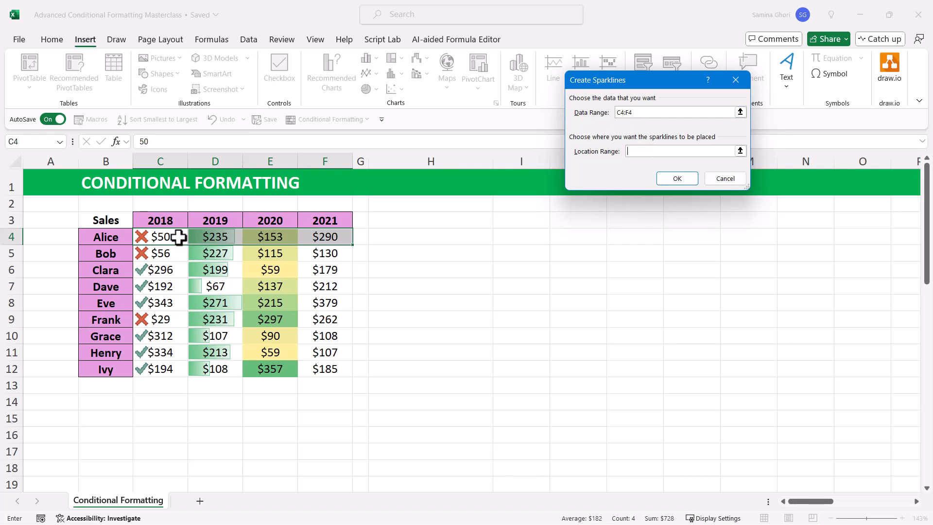
pyautogui.click(632, 153)
pyautogui.click(617, 116)
pyautogui.click(634, 154)
pyautogui.click(442, 236)
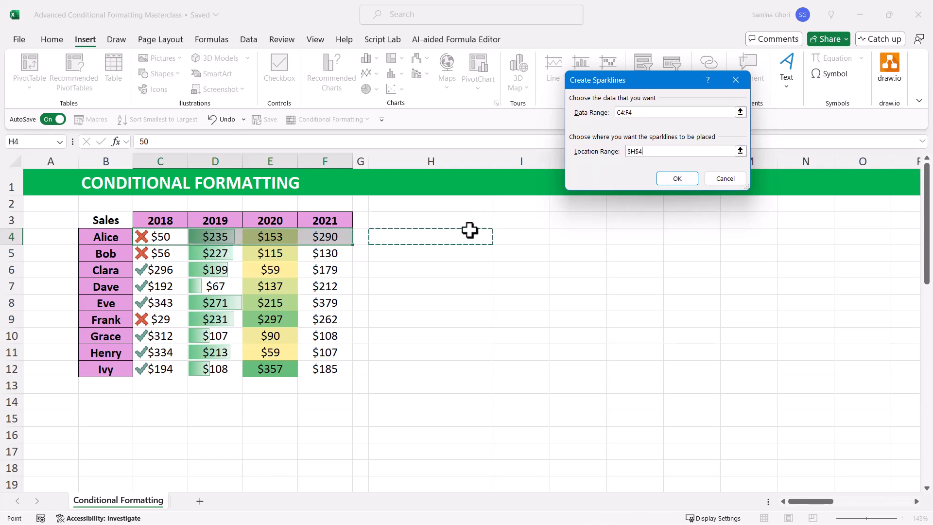
pyautogui.click(678, 179)
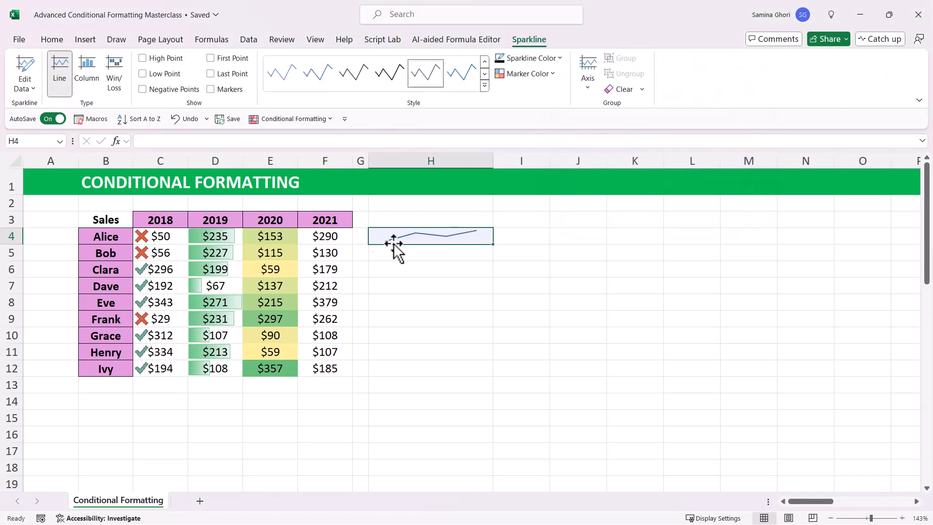
pyautogui.click(532, 75)
pyautogui.moveTo(527, 130)
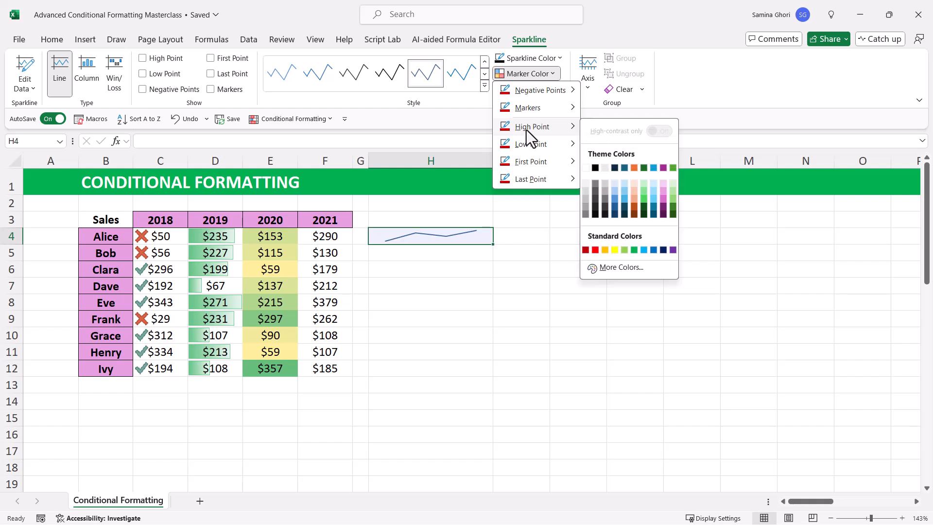
pyautogui.click(475, 283)
# Step: Fill the sparkline from H4 down to H12 and change the sparklines to the Column type
pyautogui.moveTo(494, 244); pyautogui.dragTo(478, 373)
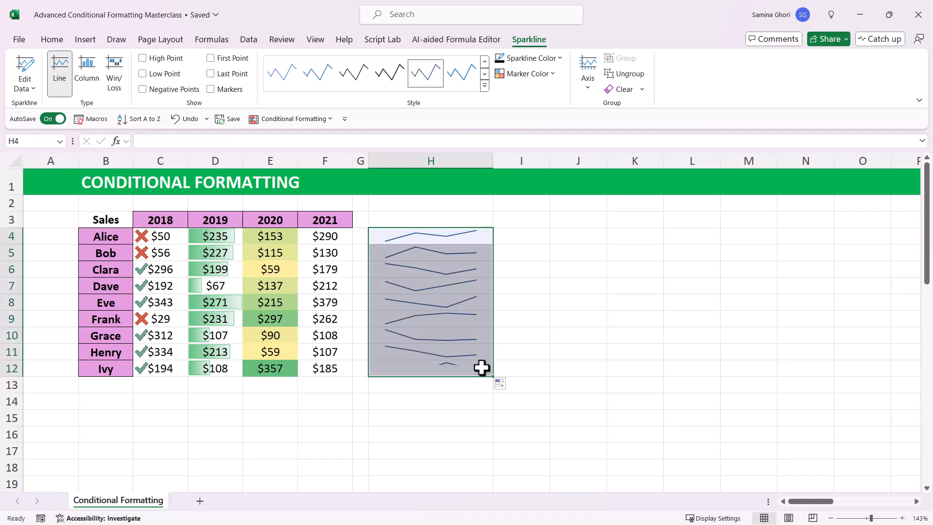
pyautogui.click(504, 241)
pyautogui.click(480, 237)
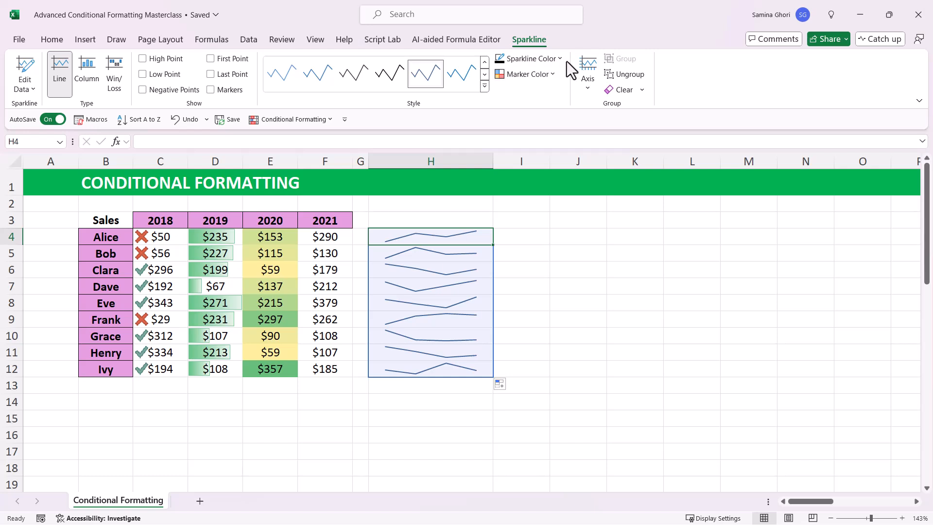
pyautogui.click(91, 72)
pyautogui.click(543, 266)
pyautogui.moveTo(468, 232); pyautogui.dragTo(458, 368)
pyautogui.click(536, 304)
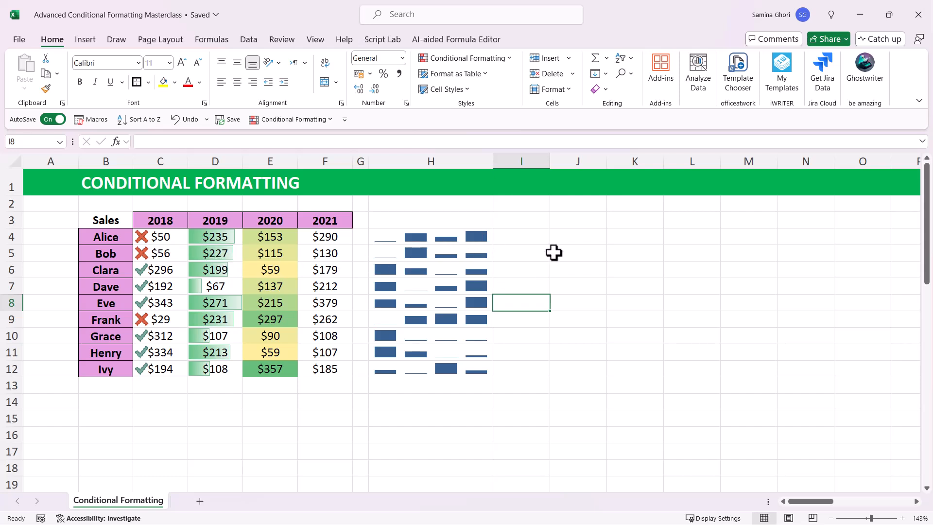
# Step: Color the high points of the column sparklines in H4:H12 with the standard green
pyautogui.click(437, 269)
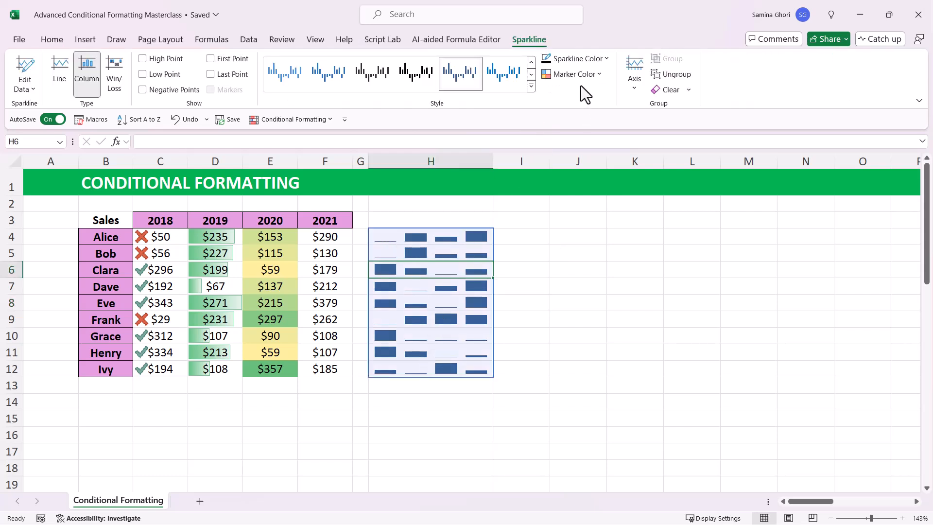
pyautogui.click(590, 76)
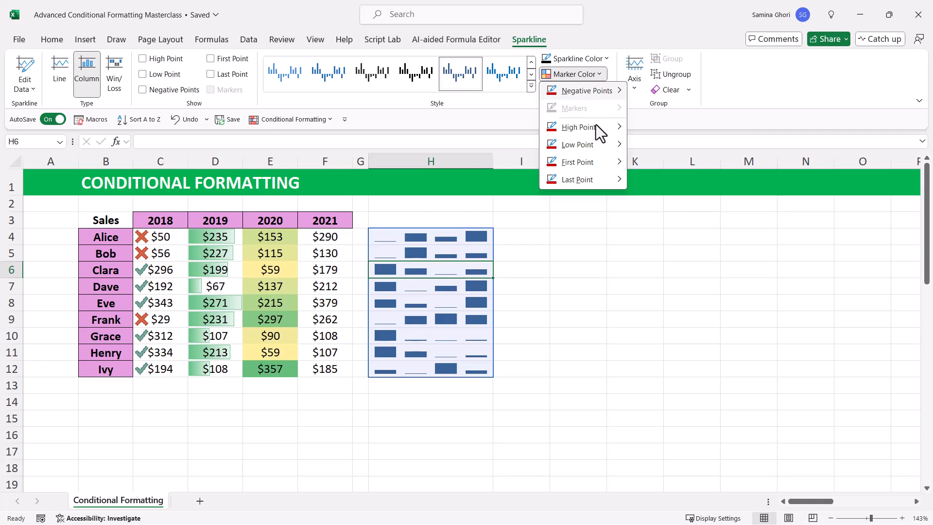
pyautogui.moveTo(595, 130)
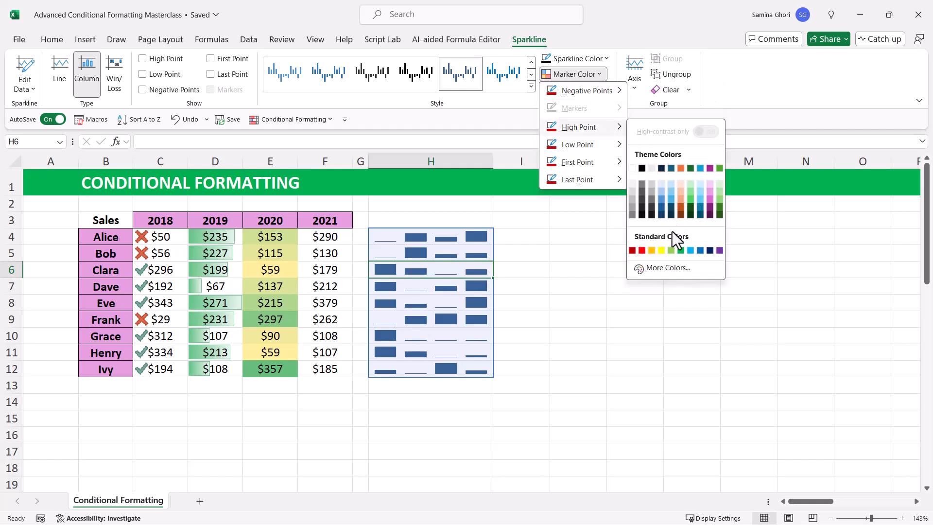
pyautogui.click(680, 250)
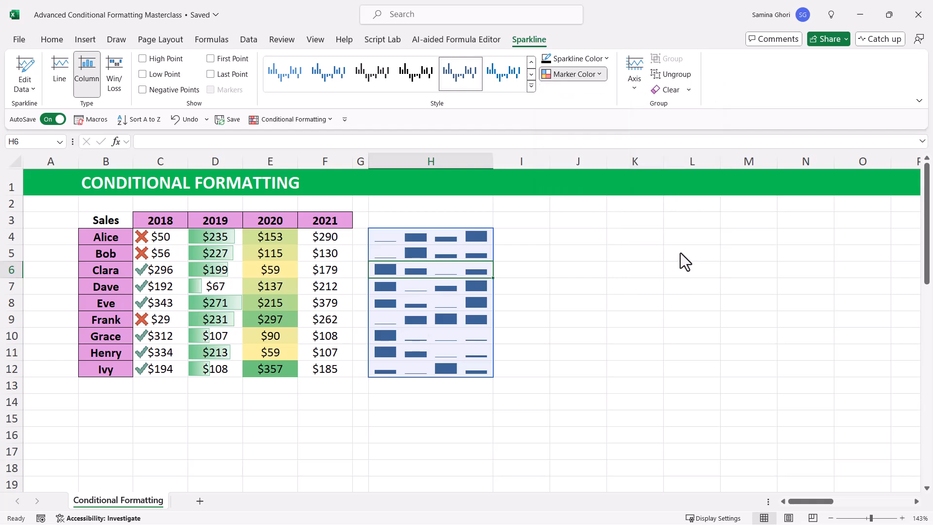
pyautogui.click(626, 266)
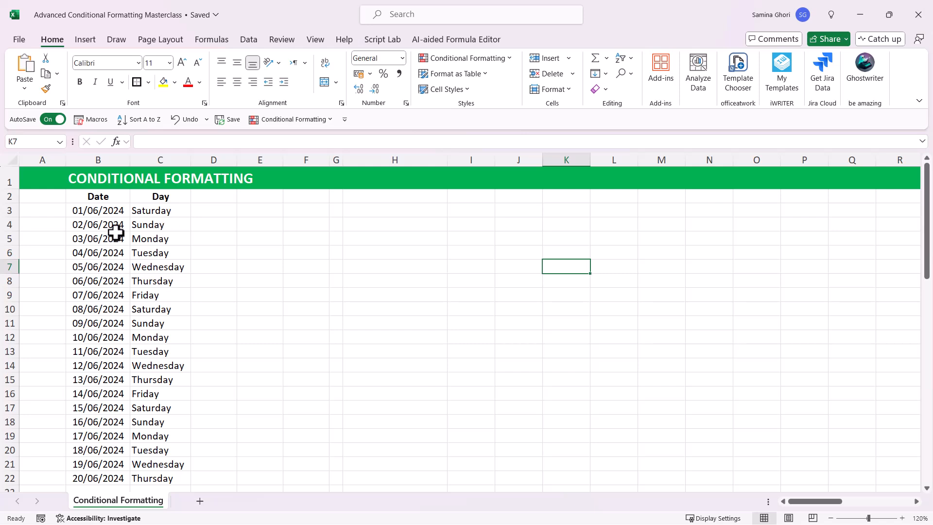
# Step: Examine the dates in column B and the formulas behind the day names in column C
pyautogui.moveTo(100, 207); pyautogui.dragTo(99, 342)
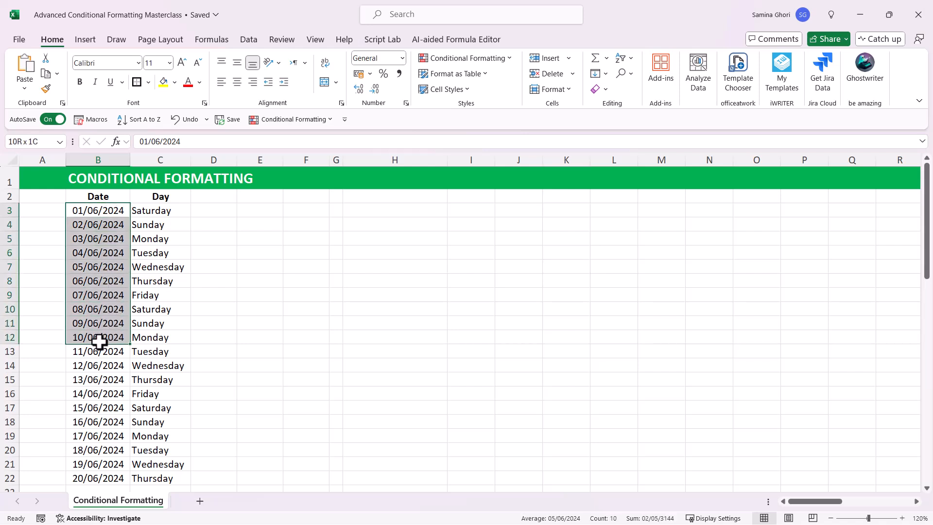
pyautogui.click(99, 313)
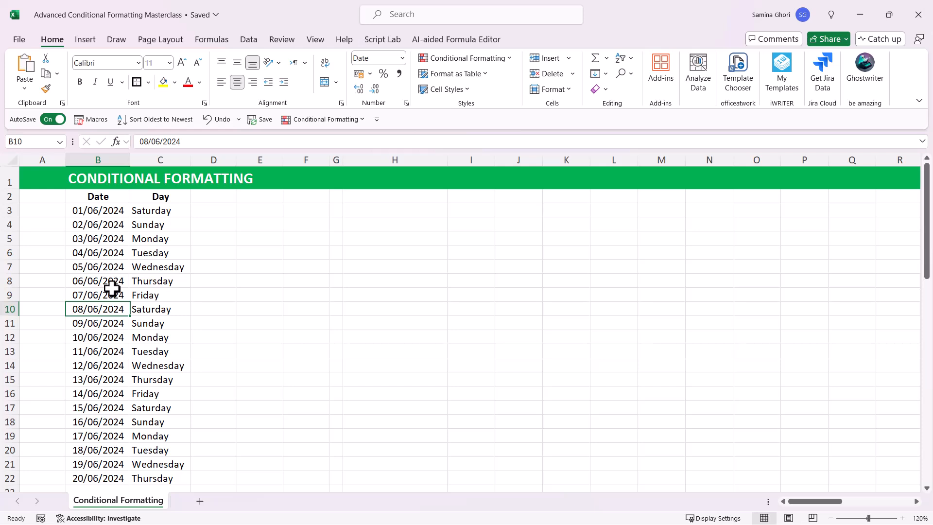
pyautogui.click(111, 211)
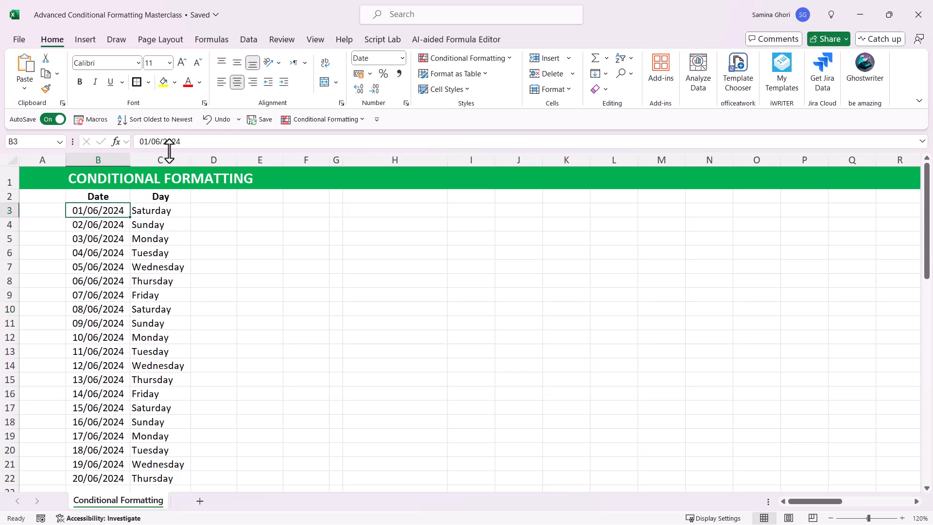
pyautogui.click(103, 241)
pyautogui.click(117, 283)
pyautogui.click(167, 210)
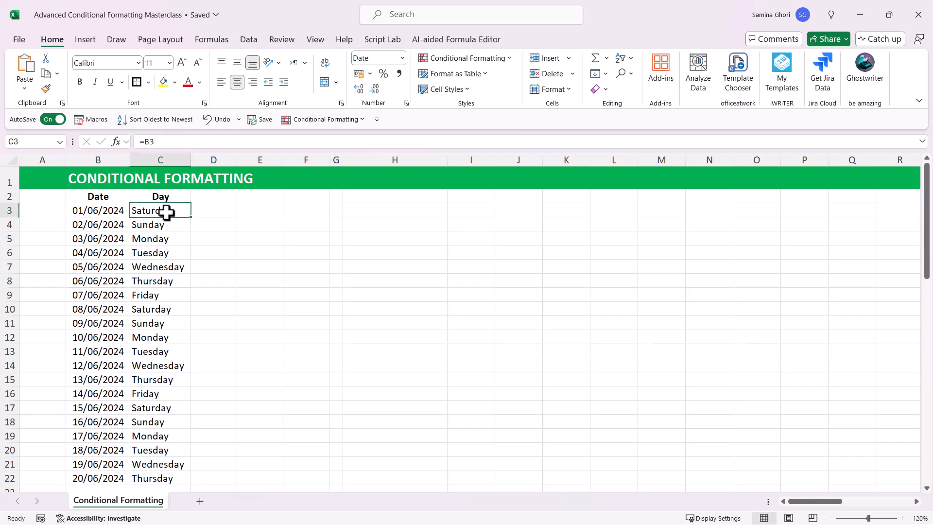
pyautogui.click(154, 240)
pyautogui.click(146, 309)
# Step: Try to highlight days containing "Saturday" in C3:C22 with a Text That Contains rule using Light Red Fill with Dark Red Text
pyautogui.moveTo(158, 213); pyautogui.dragTo(148, 477)
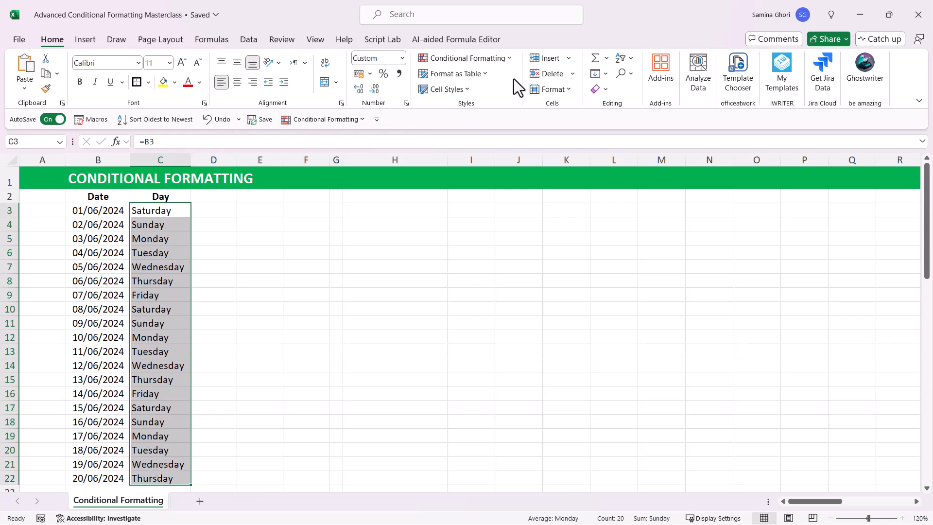
pyautogui.click(508, 58)
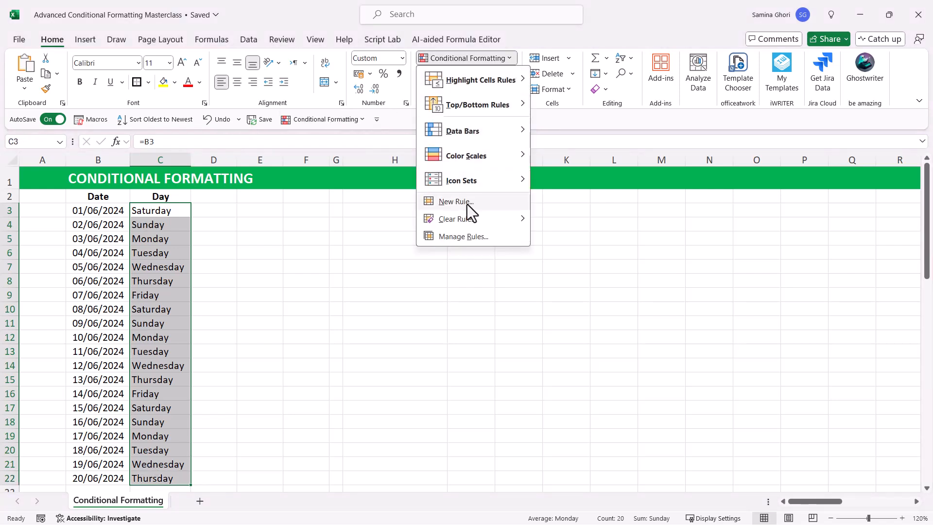
pyautogui.moveTo(488, 84)
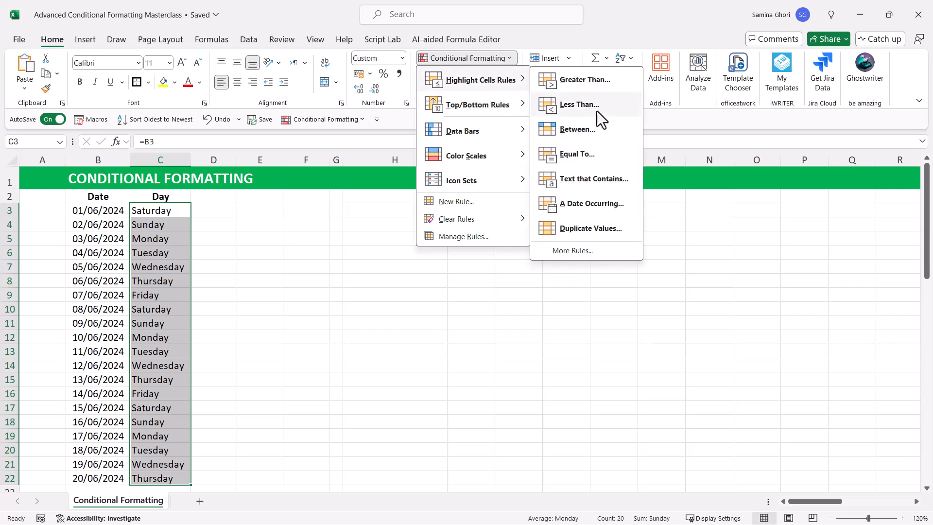
pyautogui.click(602, 178)
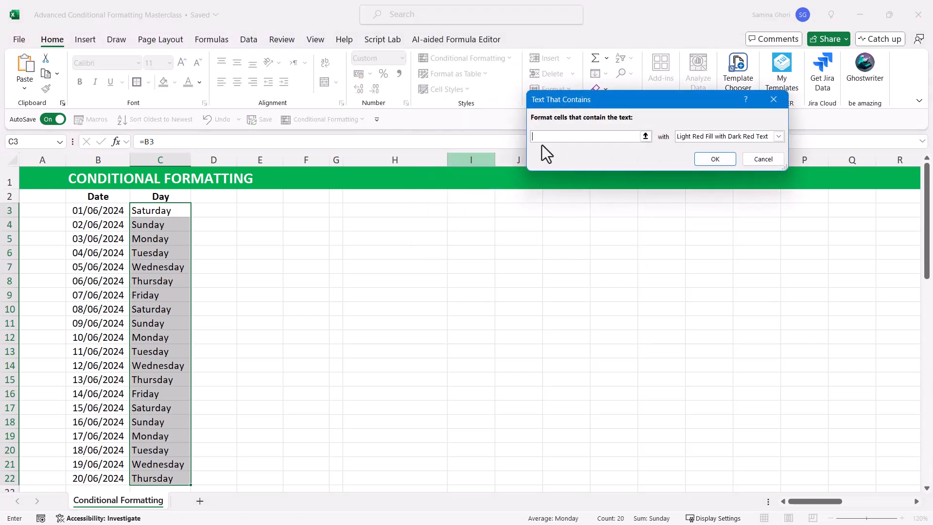
pyautogui.moveTo(603, 100); pyautogui.dragTo(445, 207)
pyautogui.write('Saturday')
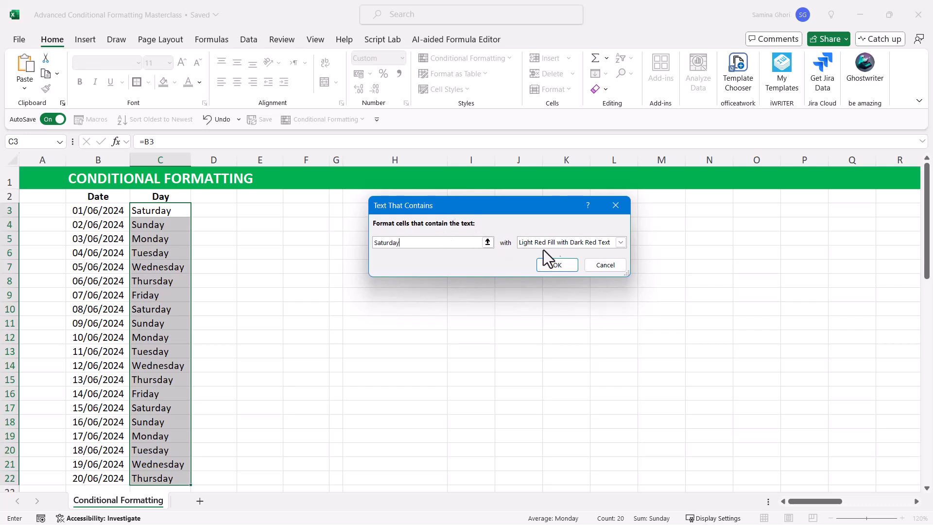
pyautogui.click(557, 265)
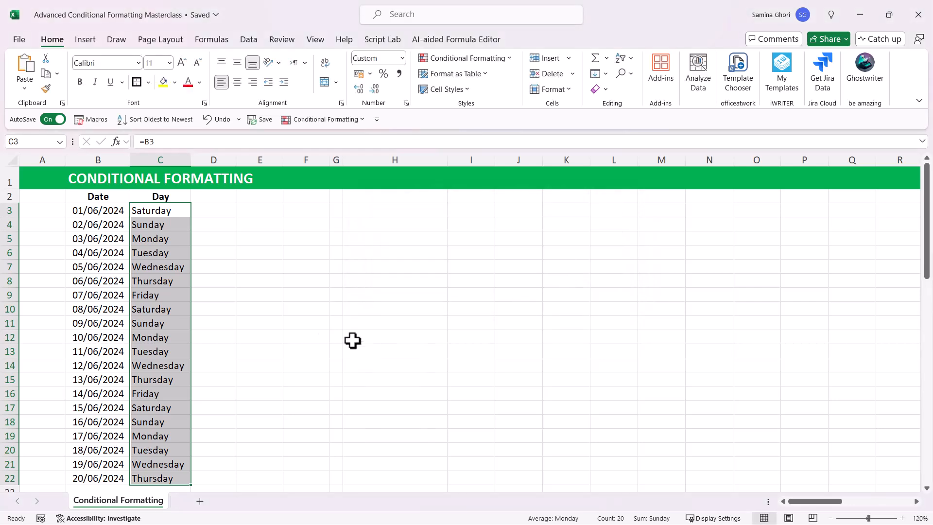
pyautogui.click(160, 246)
pyautogui.click(164, 209)
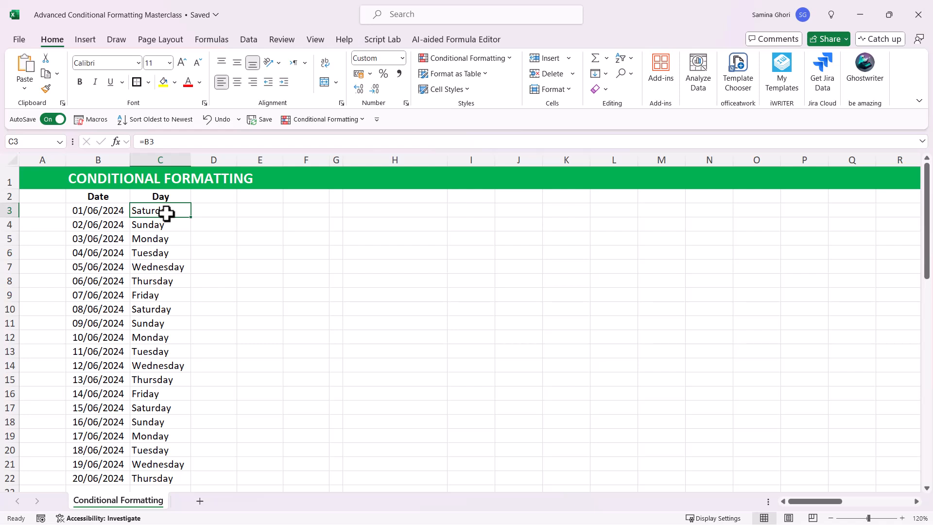
# Step: Enter the weekday numbers 1 to 7 down cells G3:G9
pyautogui.click(334, 215)
pyautogui.write('1')
pyautogui.press('Return')
pyautogui.write('2')
pyautogui.press('Return')
pyautogui.write('3')
pyautogui.press('Return')
pyautogui.write('4')
pyautogui.press('Return')
pyautogui.write('5')
pyautogui.press('Return')
pyautogui.write('6')
pyautogui.press('Return')
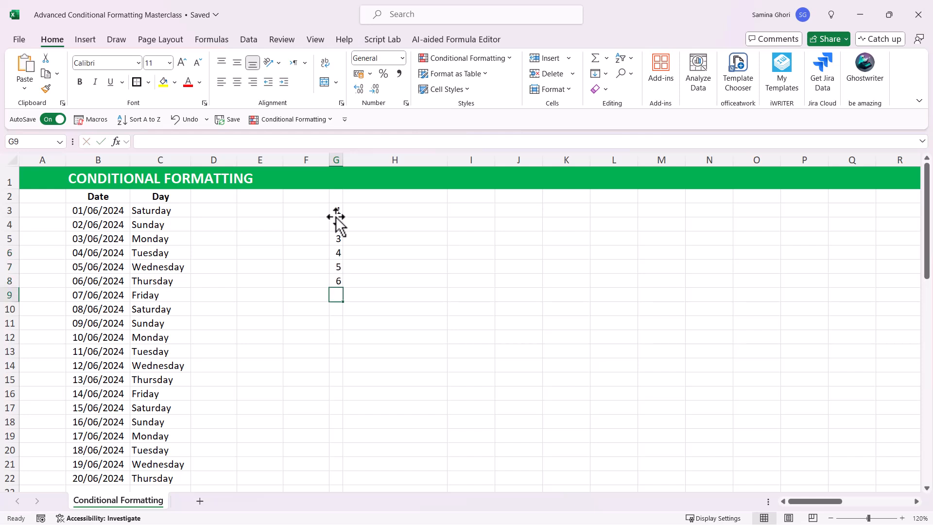
pyautogui.write('7')
pyautogui.press('Return')
# Step: Enter Monday in H3 and fill the weekday names down to Sunday in H9
pyautogui.click(391, 208)
pyautogui.write('Monday')
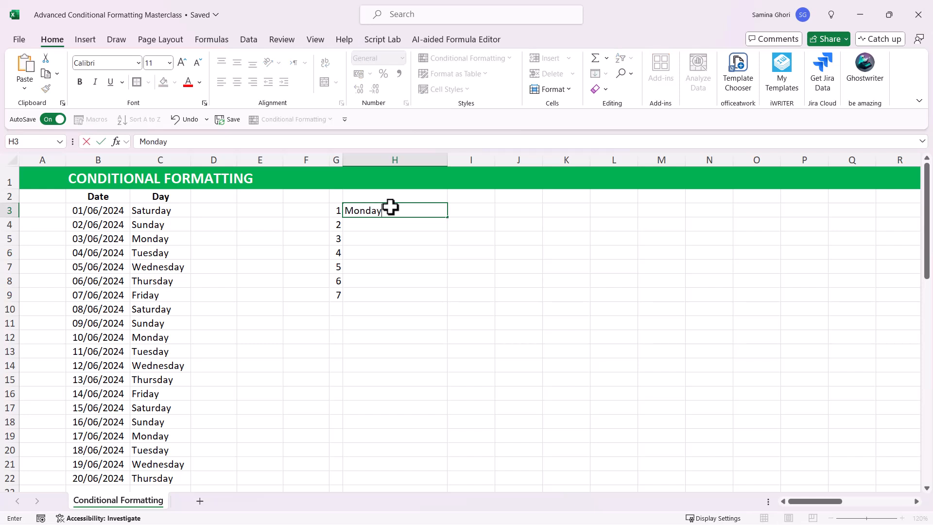
pyautogui.press('Return')
pyautogui.click(391, 207)
pyautogui.moveTo(447, 218); pyautogui.dragTo(424, 303)
pyautogui.moveTo(334, 281); pyautogui.dragTo(428, 300)
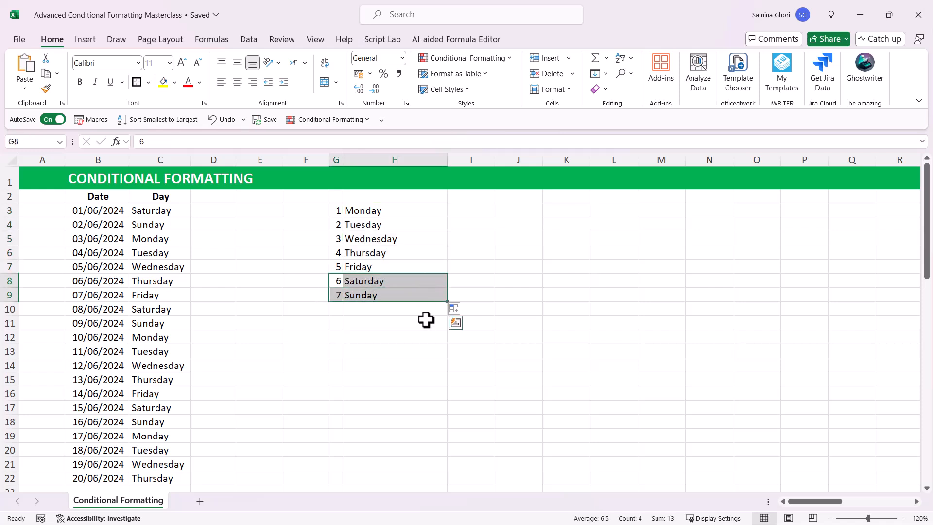
pyautogui.click(340, 283)
pyautogui.click(339, 296)
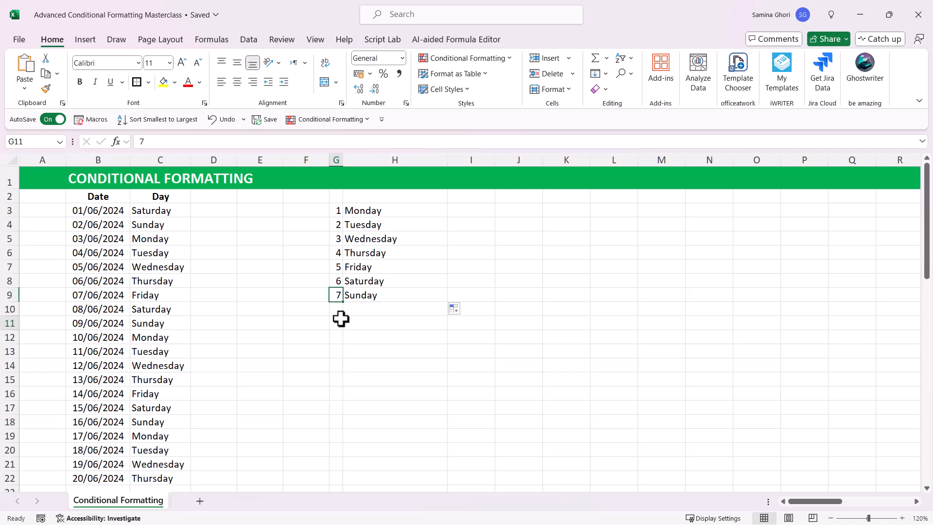
pyautogui.click(341, 319)
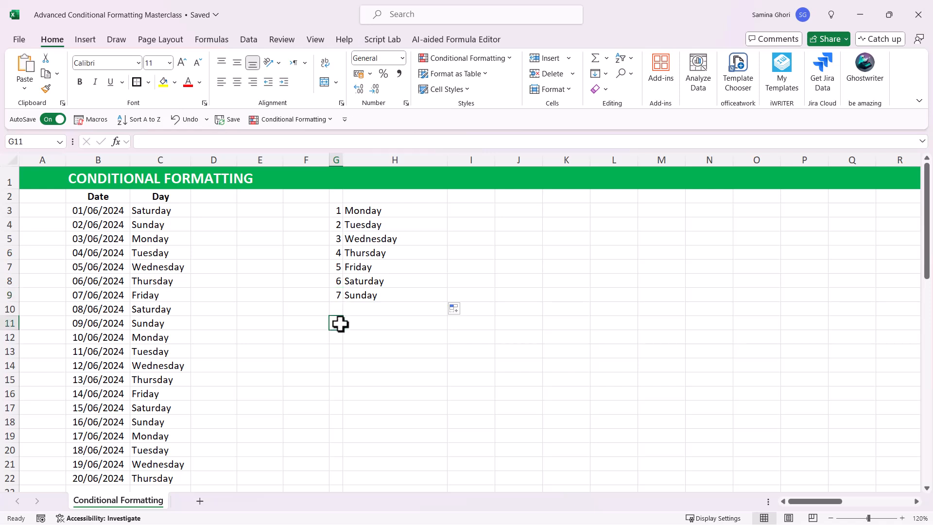
pyautogui.hotkey('ctrl', 'Home')
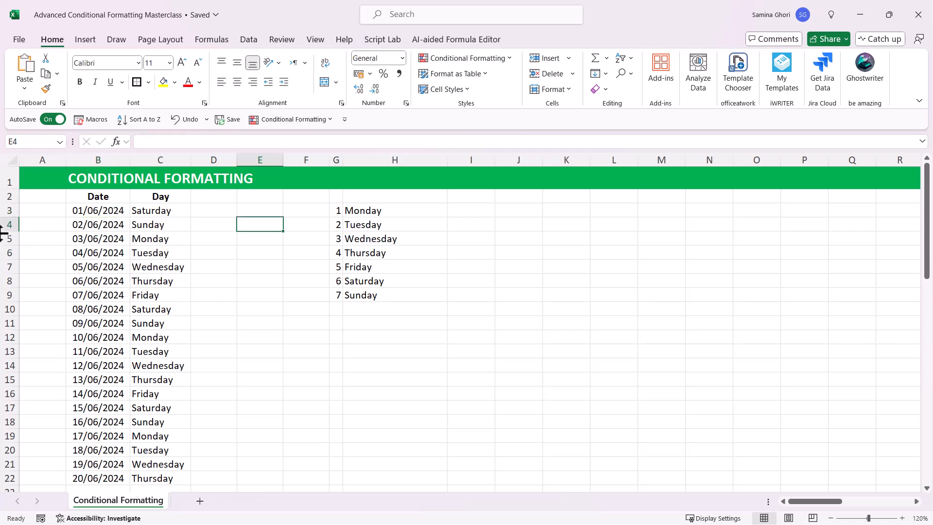
# Step: Start a formula-based conditional formatting rule for the dates in B3:B22 with the formula =weekday($B3,2)>5
pyautogui.moveTo(98, 211); pyautogui.dragTo(116, 475)
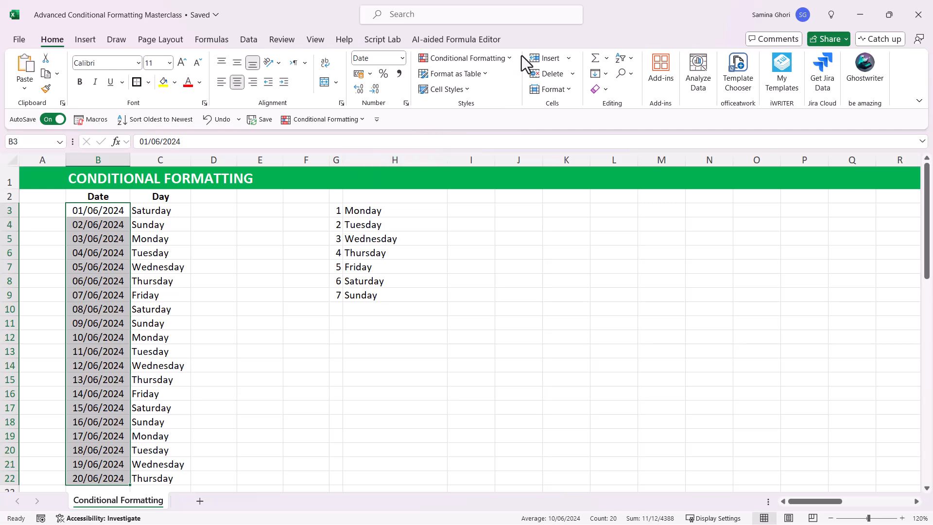
pyautogui.click(505, 56)
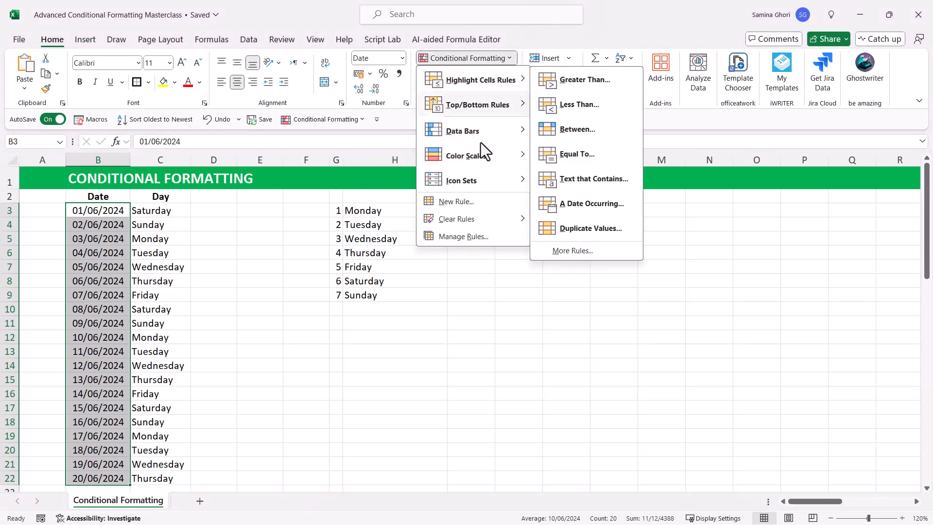
pyautogui.click(456, 202)
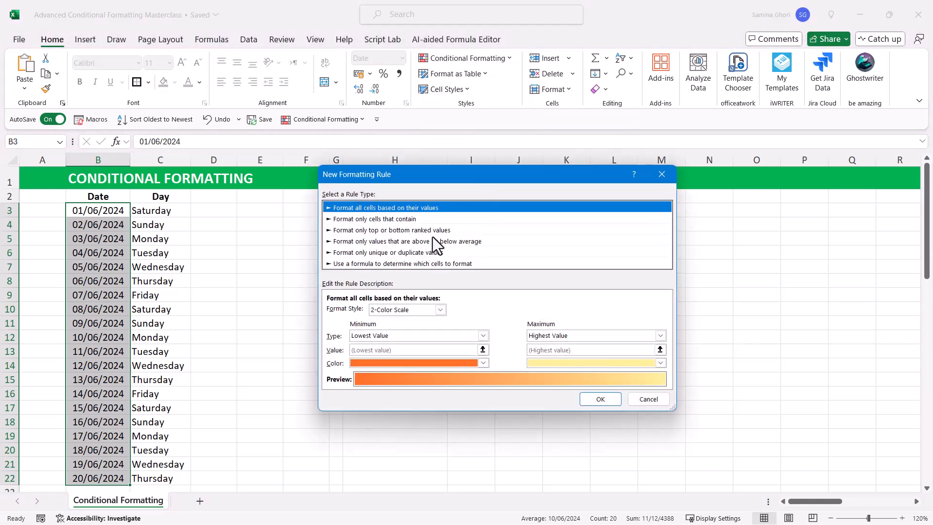
pyautogui.click(412, 264)
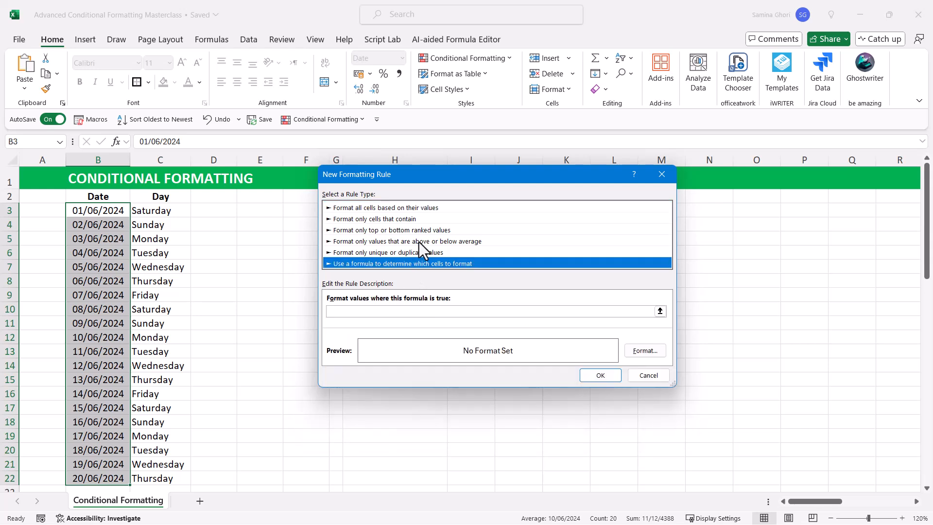
pyautogui.moveTo(440, 176); pyautogui.dragTo(540, 197)
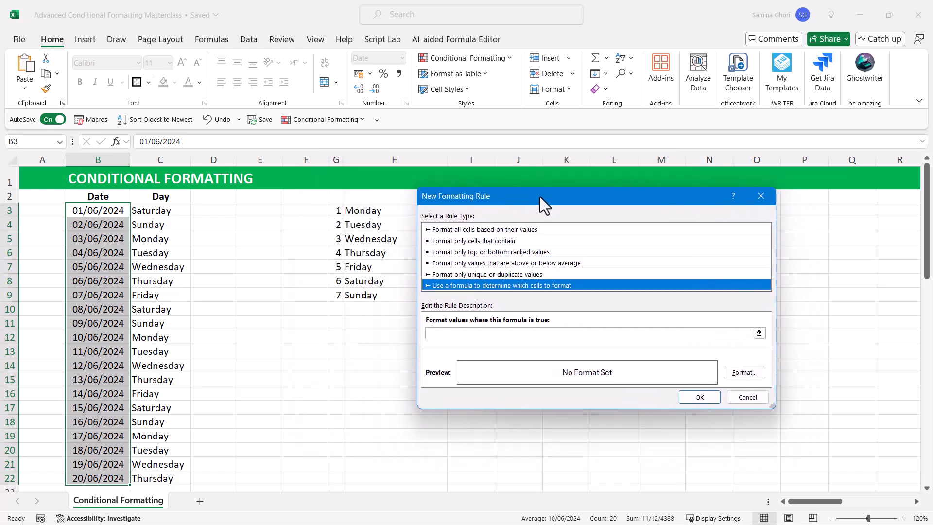
pyautogui.click(484, 335)
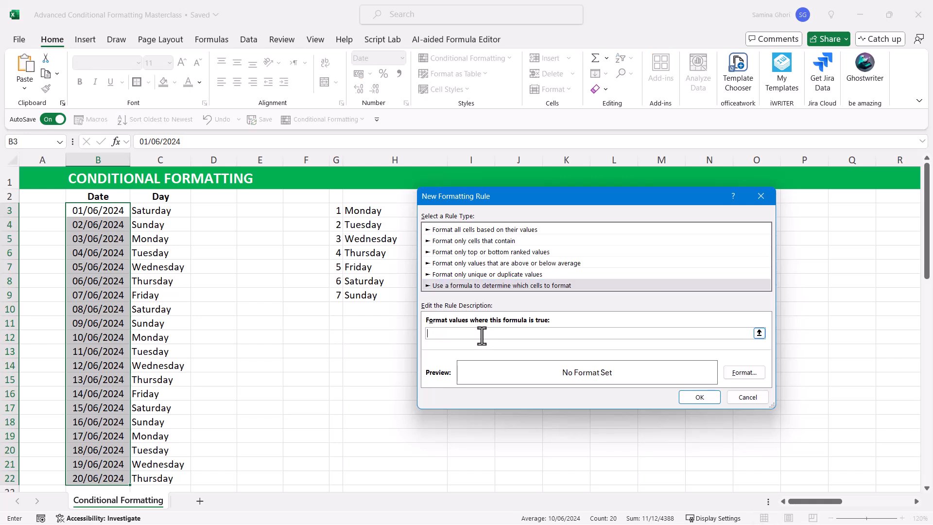
pyautogui.write('=weekday(')
pyautogui.click(110, 213)
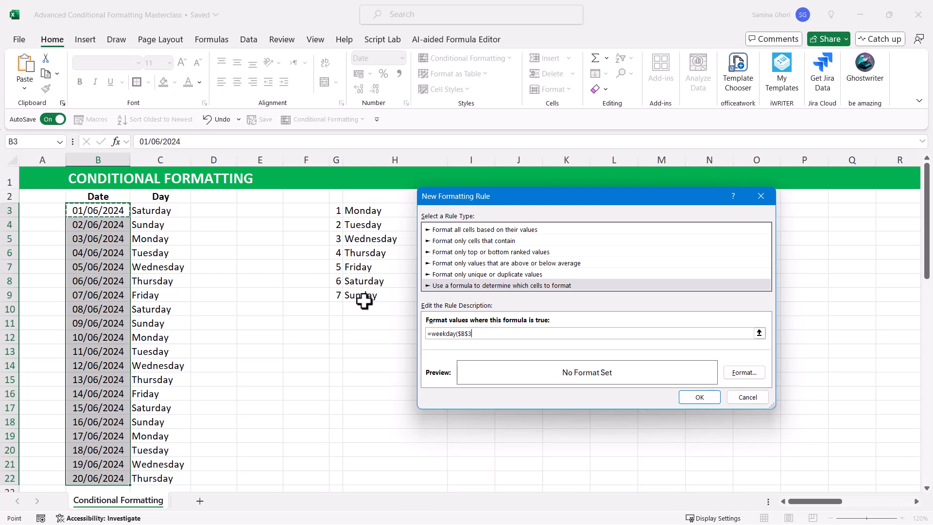
pyautogui.click(467, 333)
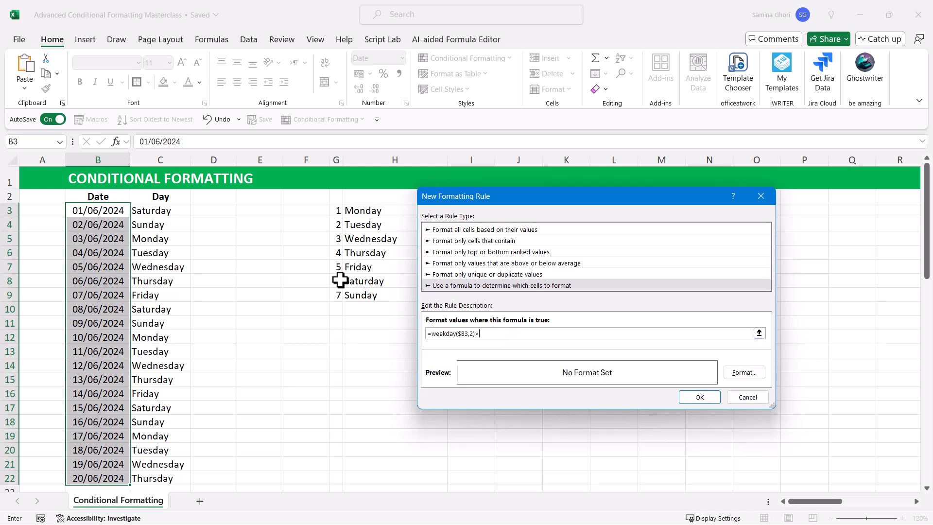
pyautogui.write('5')
# Step: Give the weekend rule a light pink background fill and apply it to the date column
pyautogui.click(743, 372)
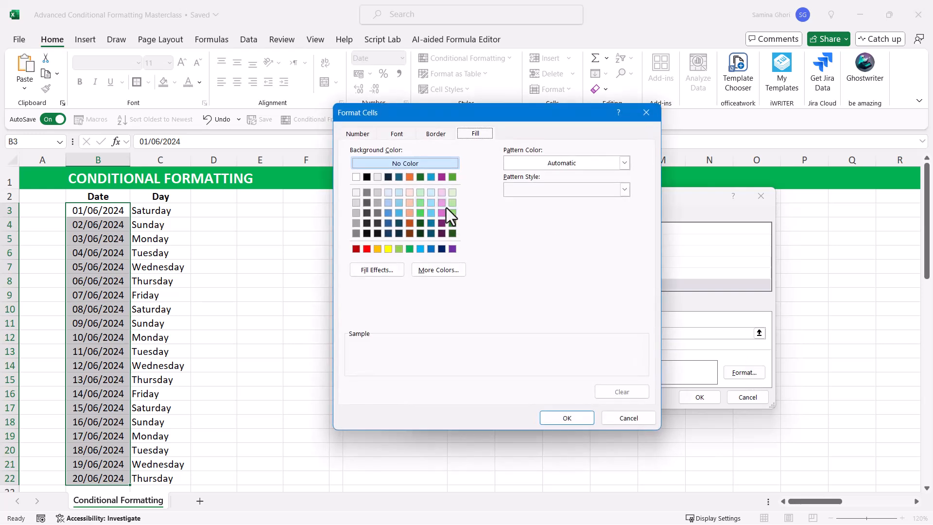
pyautogui.click(443, 203)
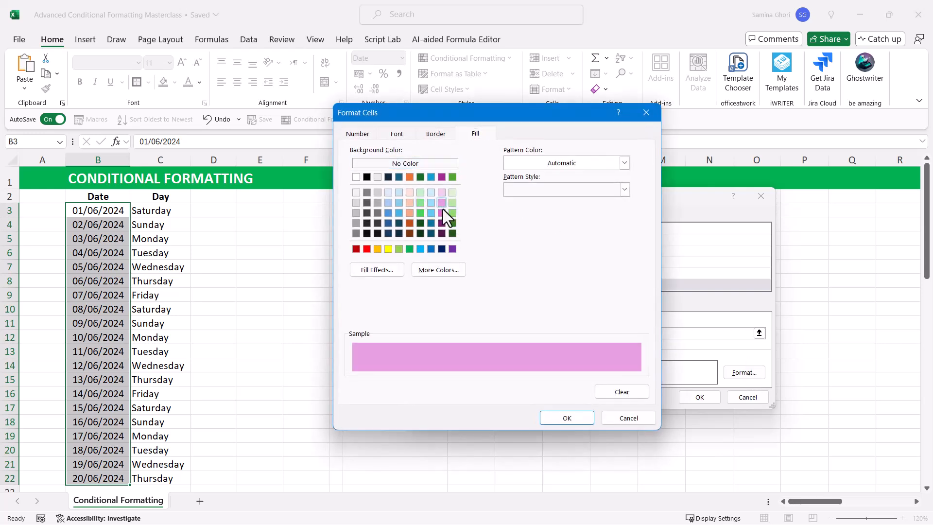
pyautogui.click(566, 418)
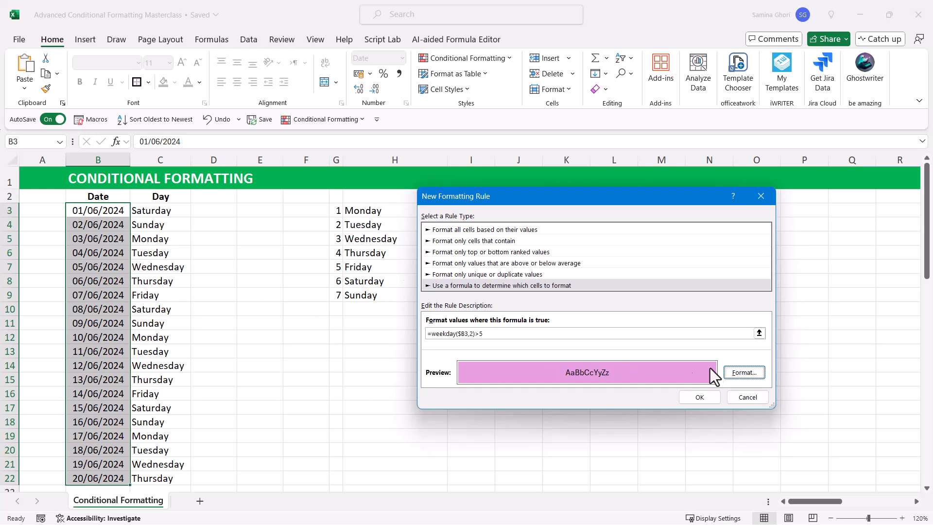
pyautogui.click(705, 398)
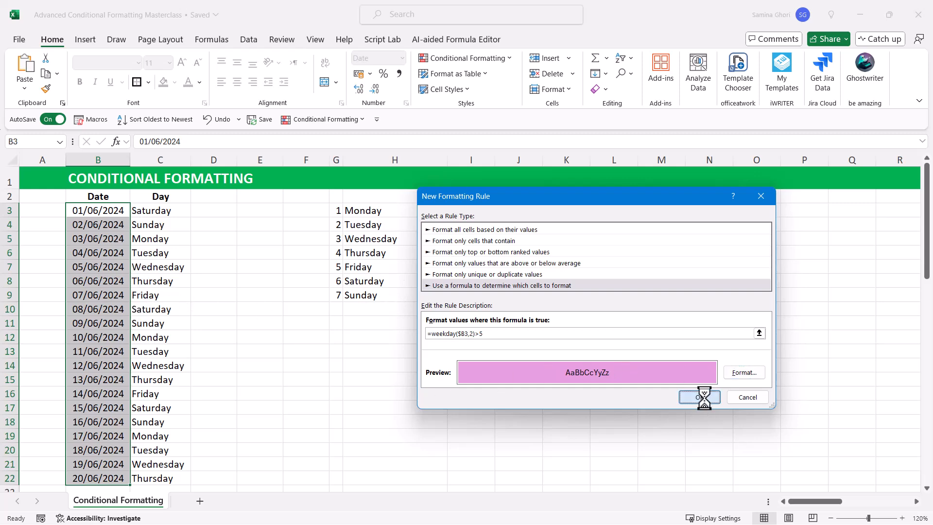
pyautogui.scroll(-1, 127, 238)
pyautogui.scroll(1, 130, 246)
# Step: Try to copy the formatting of B3:B22 onto the day names in C3:C22 with Format Painter
pyautogui.moveTo(104, 209); pyautogui.dragTo(114, 474)
pyautogui.scroll(-1, 122, 370)
pyautogui.scroll(1, 123, 352)
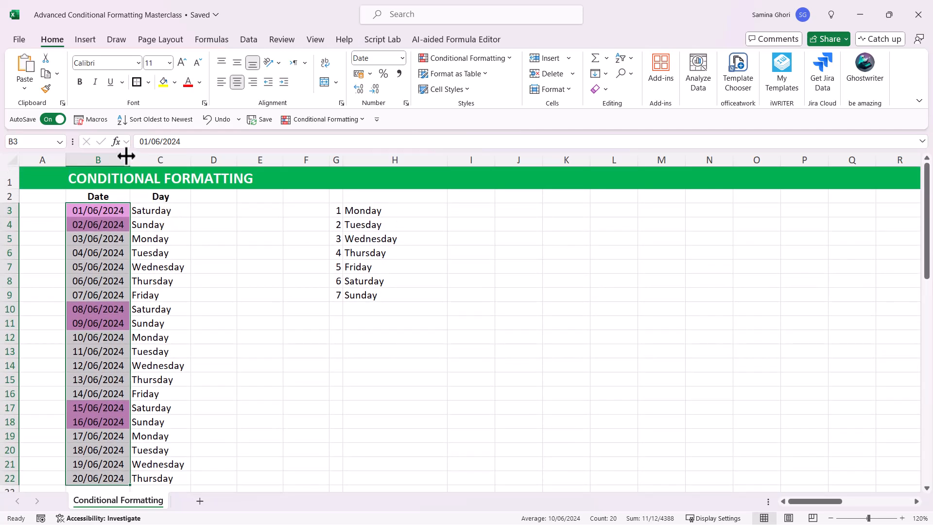
pyautogui.click(46, 91)
pyautogui.click(160, 207)
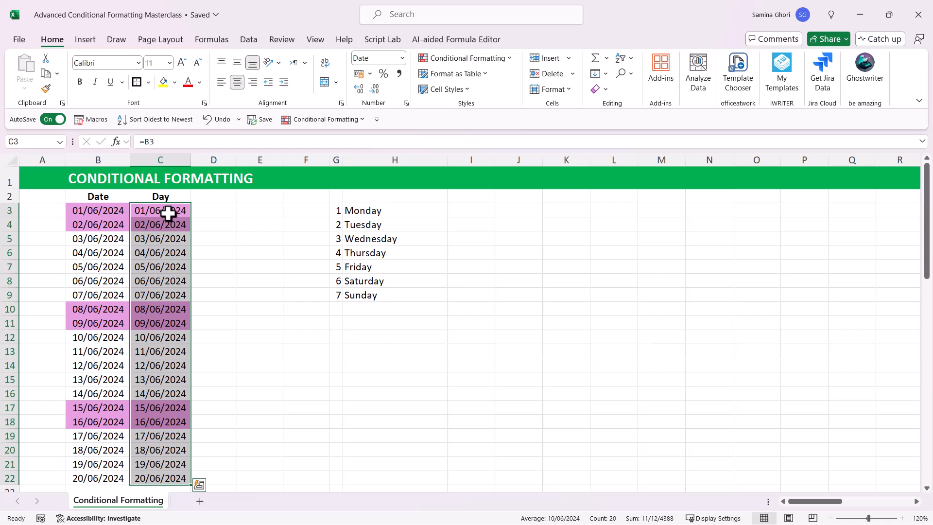
# Step: Check the Day column cells C3 and C4, and undo the formatting painted onto C3:C22
pyautogui.click(168, 214)
pyautogui.click(164, 224)
pyautogui.click(212, 235)
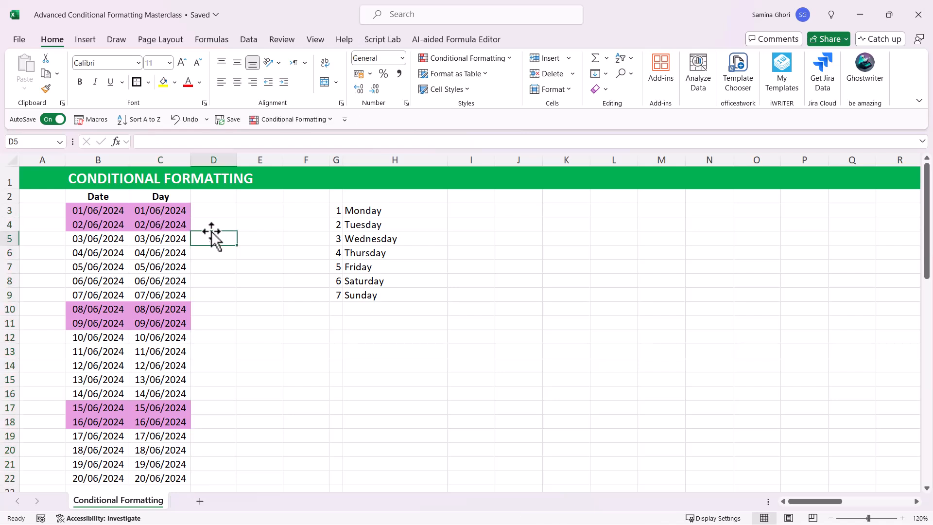
pyautogui.hotkey('ctrl', 'z')
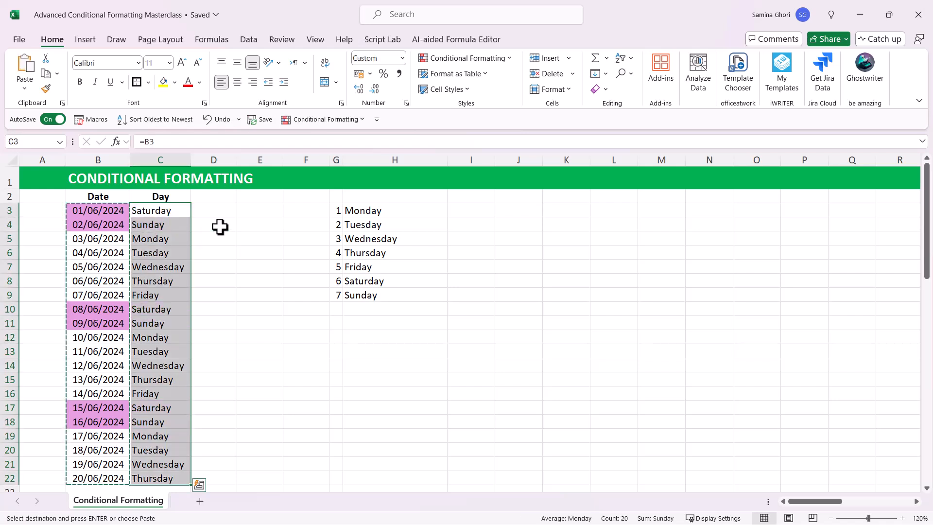